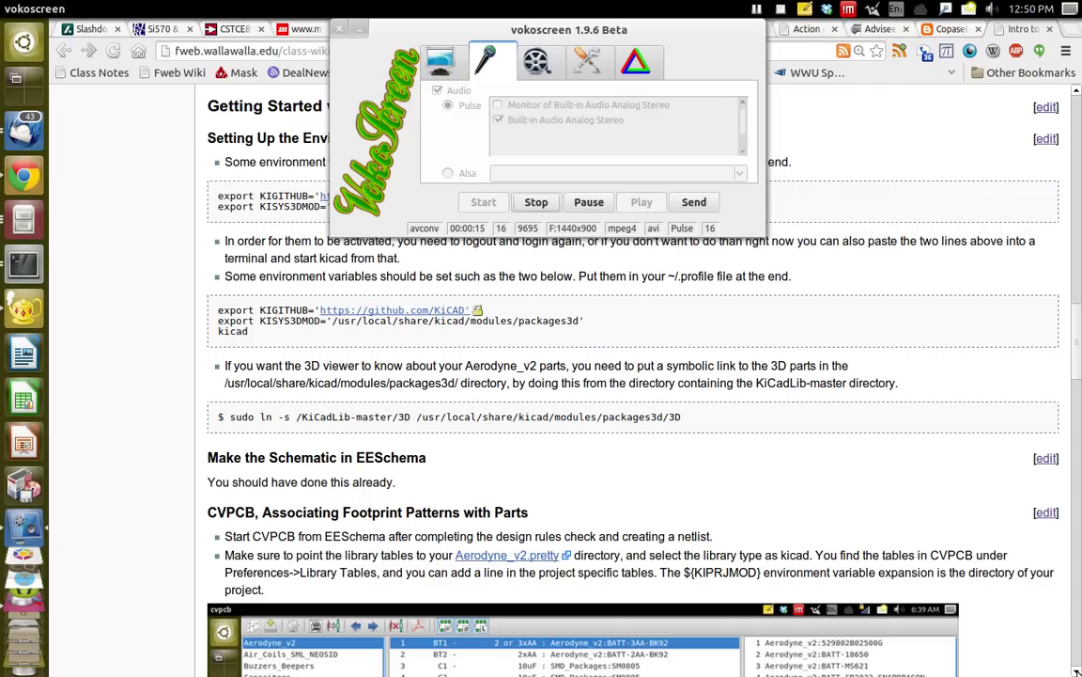
Copy the second block of environment commands on the wiki page: the KIGITHUB and KISYS3DMOD exports plus the kicad command.
{"action": "scroll", "coordinate": [639, 376], "scroll_direction": "down", "scroll_amount": 3}
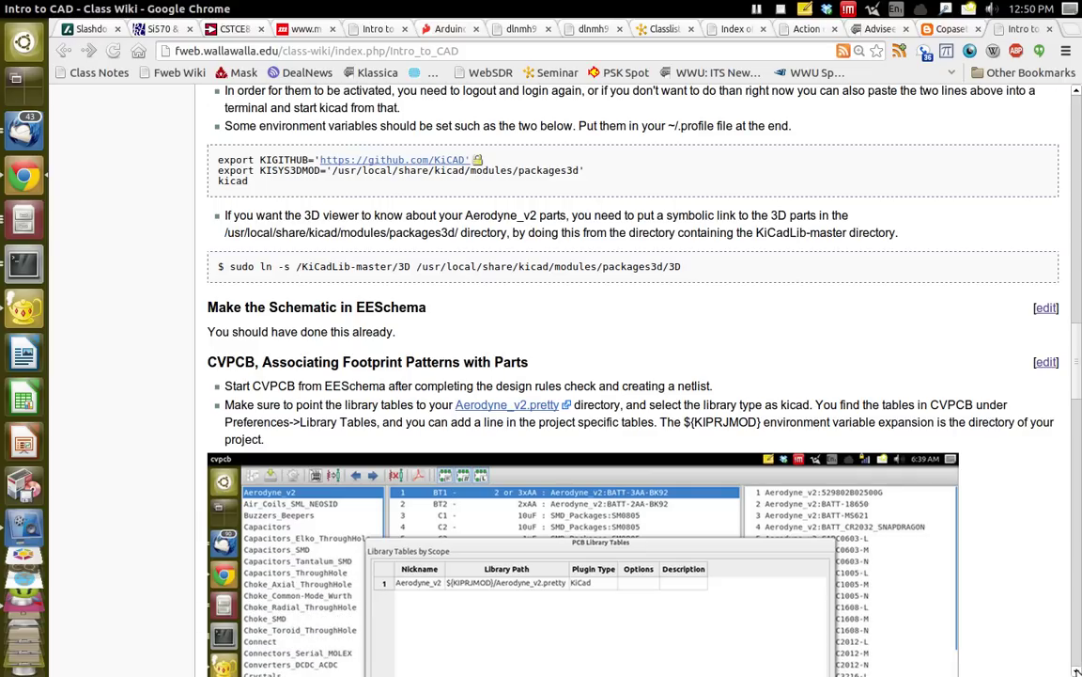
{"action": "scroll", "coordinate": [590, 434], "scroll_direction": "down", "scroll_amount": 3}
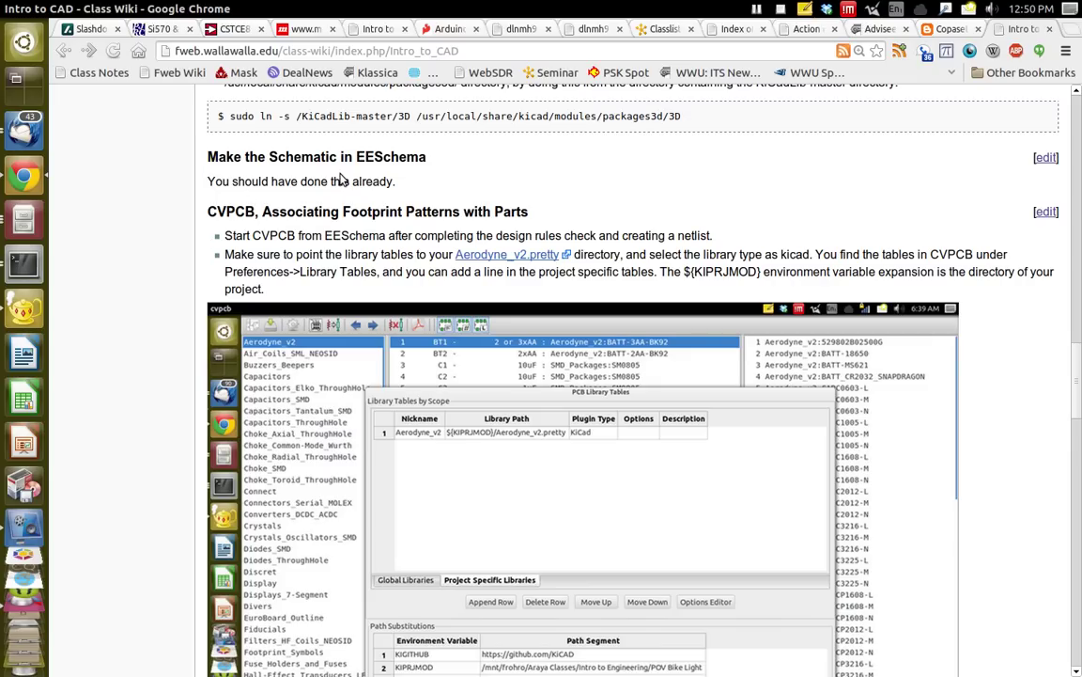
{"action": "scroll", "coordinate": [341, 179], "scroll_direction": "up", "scroll_amount": 5}
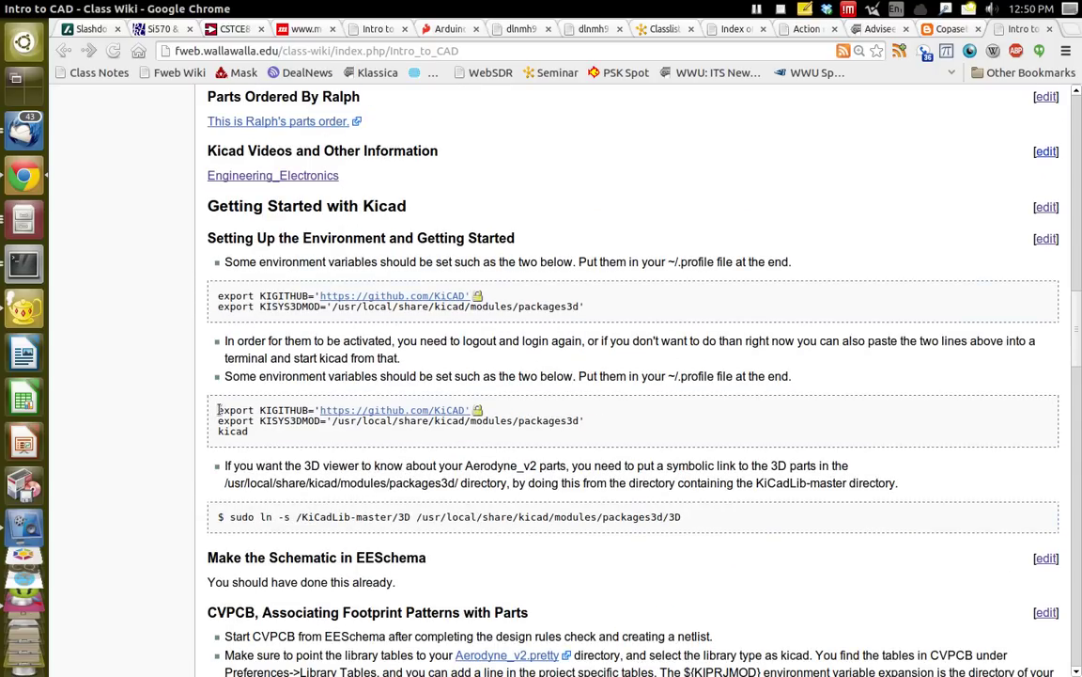
{"action": "left_click_drag", "start_coordinate": [218, 410], "coordinate": [324, 447]}
{"action": "key", "text": "ctrl+c"}
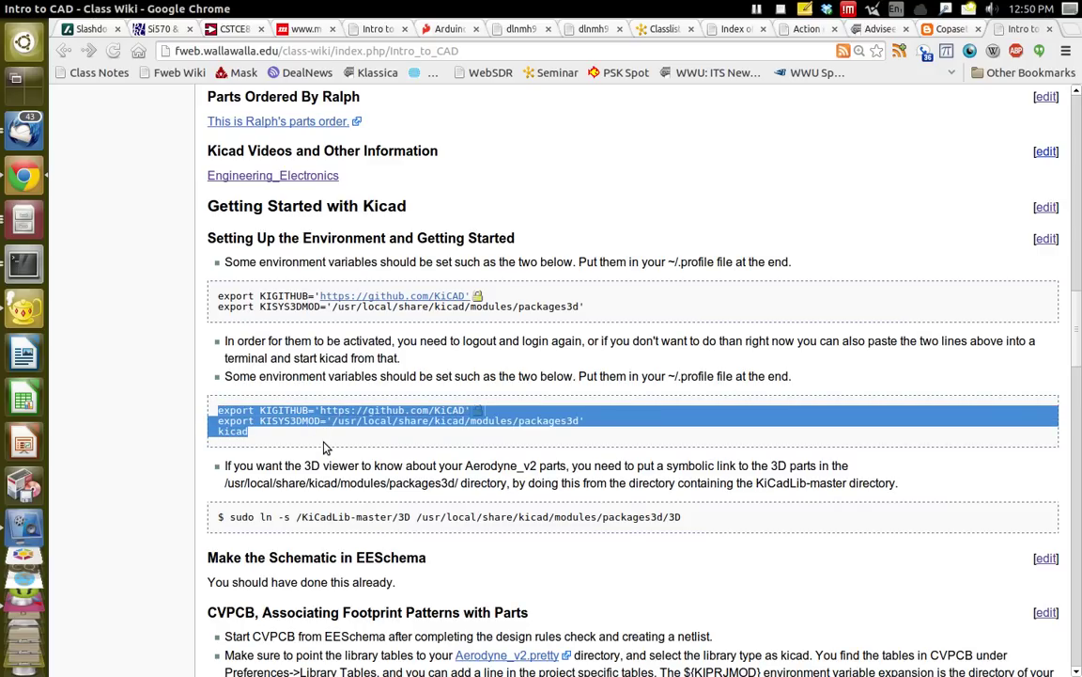
Switch to the terminal and run the copied lines to set both environment variables and start KiCad.
{"action": "key", "text": "alt+Tab"}
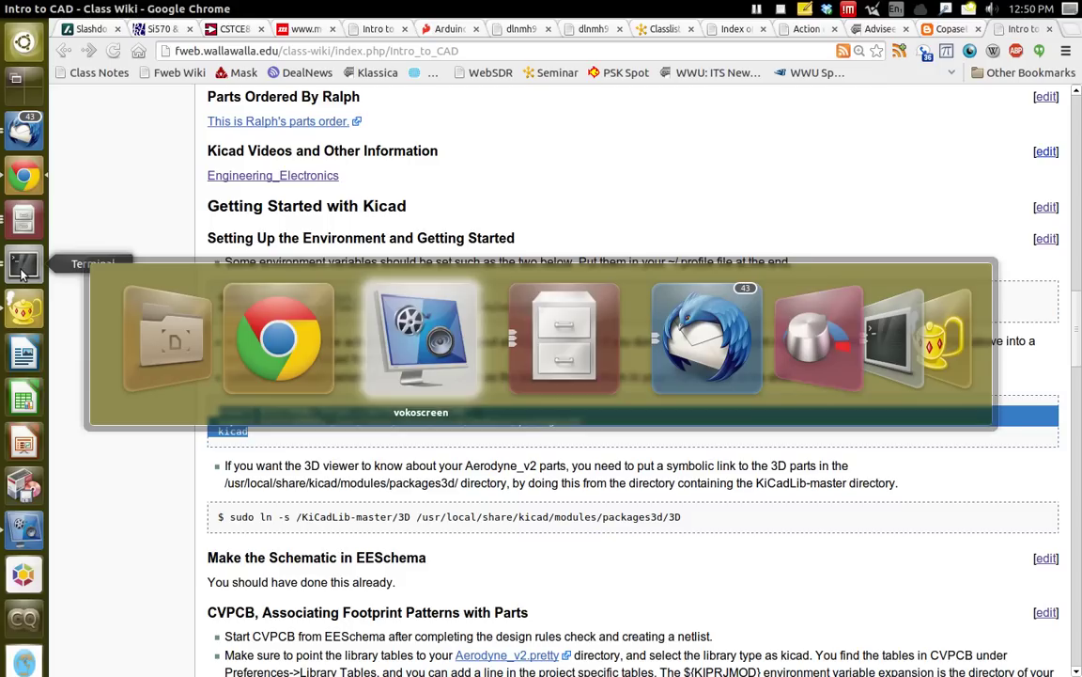
{"action": "key", "text": "alt+Tab"}
{"action": "key", "text": "alt+Tab"}
{"action": "key", "text": "alt+Tab"}
{"action": "key", "text": "alt+Tab"}
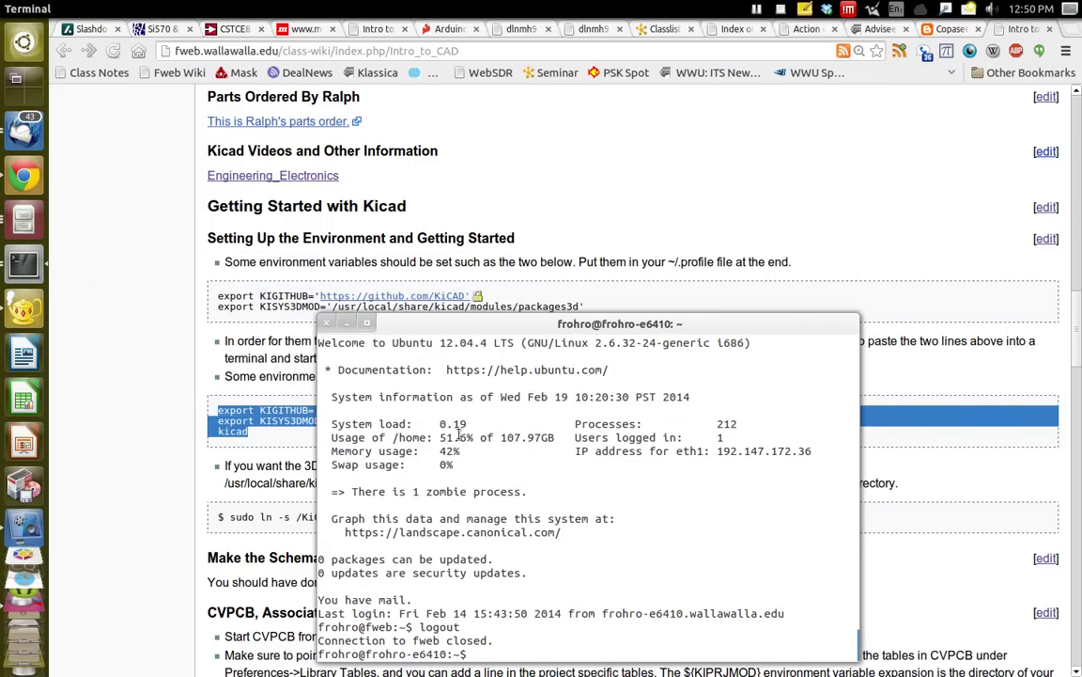
{"action": "middle_click", "coordinate": [531, 543]}
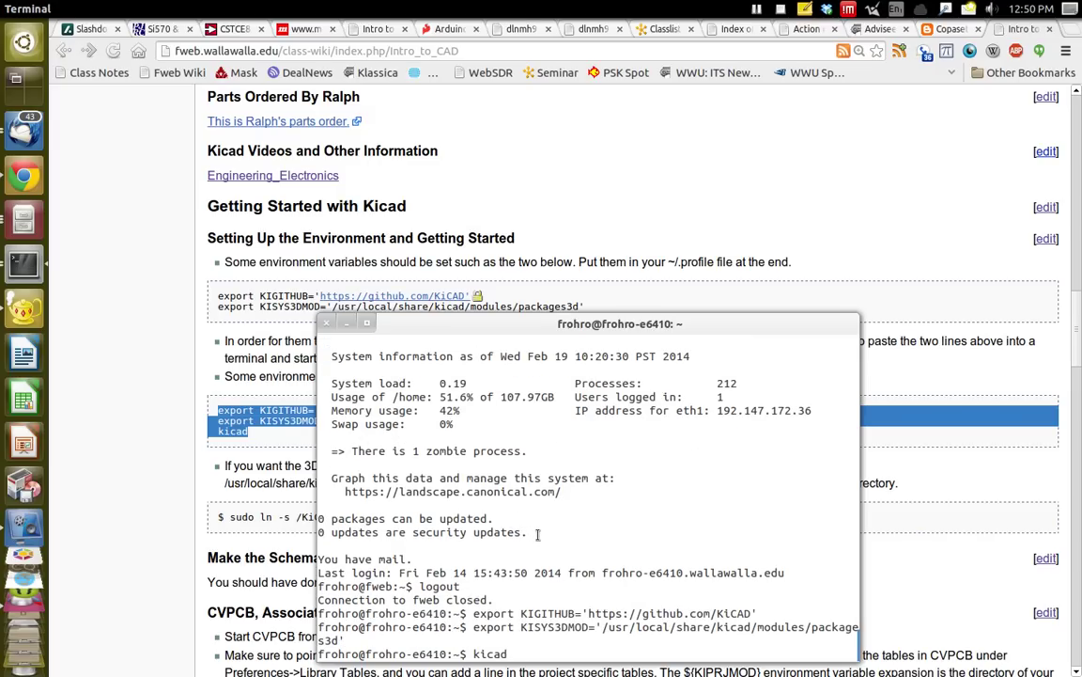
{"action": "key", "text": "Return"}
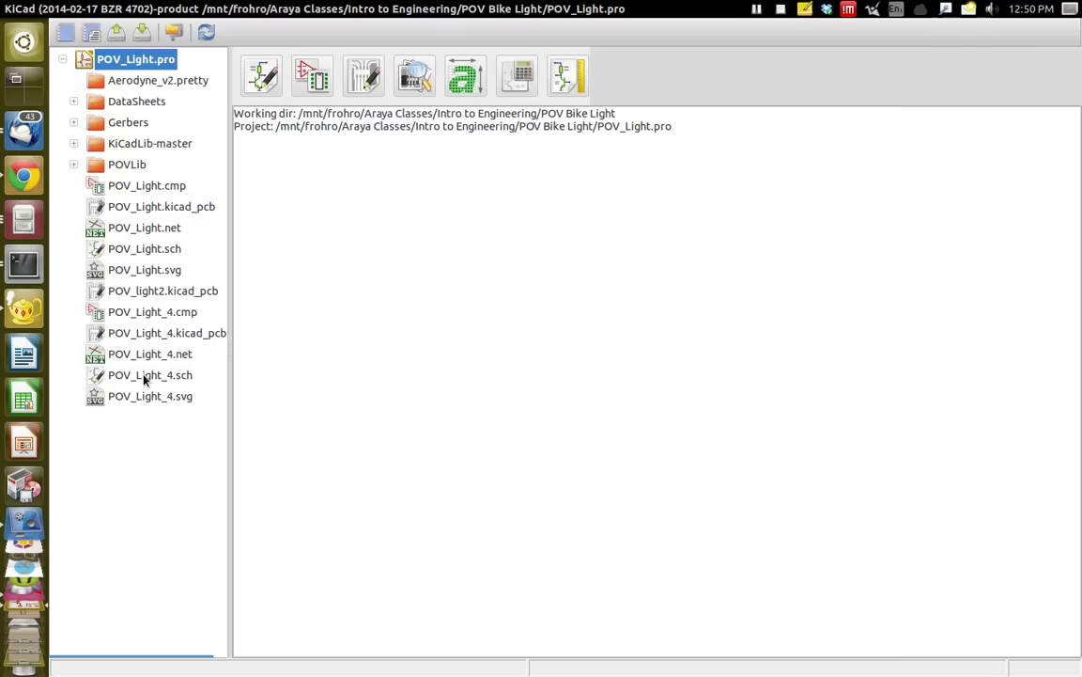
Open the POV_Light_4.sch schematic and run the electrical rules check on it.
{"action": "double_click", "coordinate": [144, 377]}
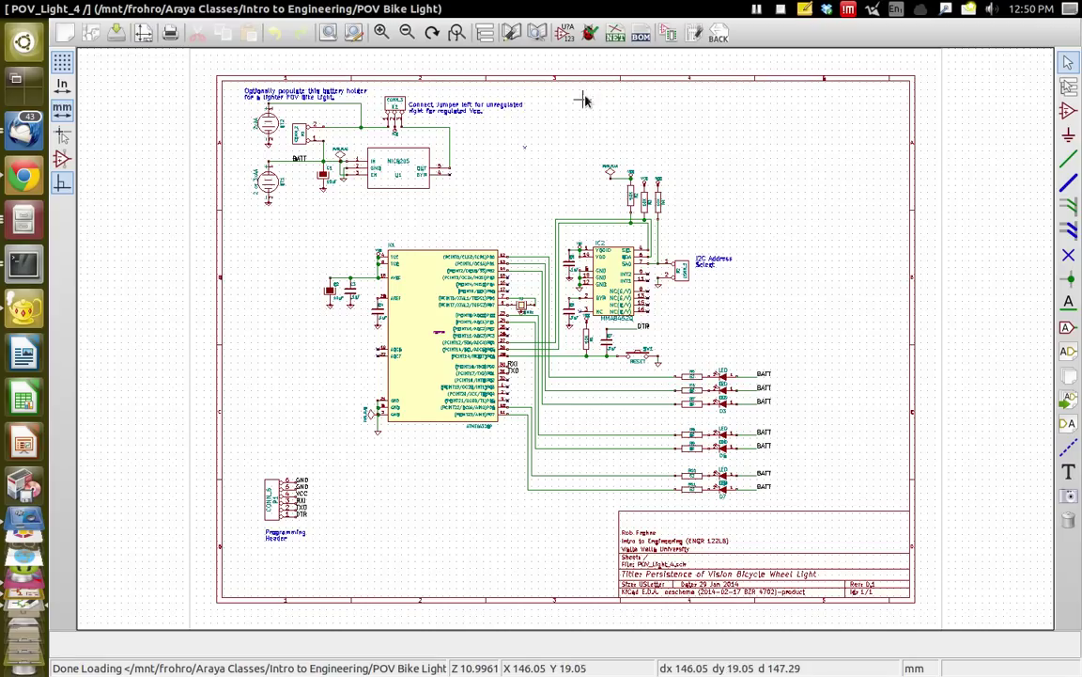
{"action": "left_click", "coordinate": [589, 33]}
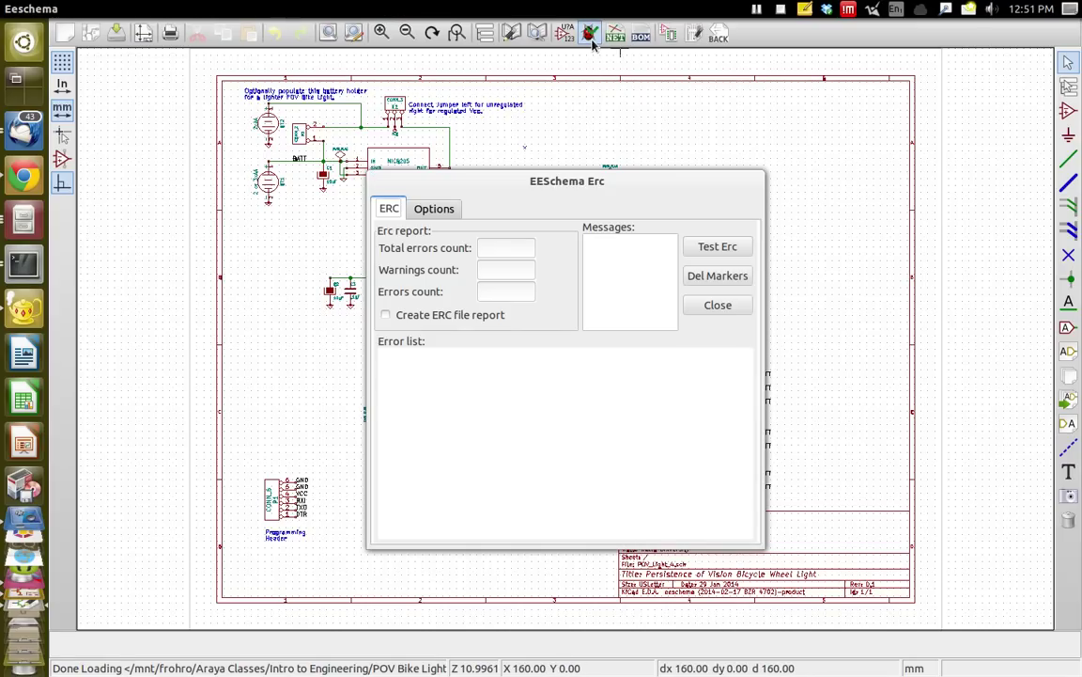
{"action": "left_click", "coordinate": [714, 249]}
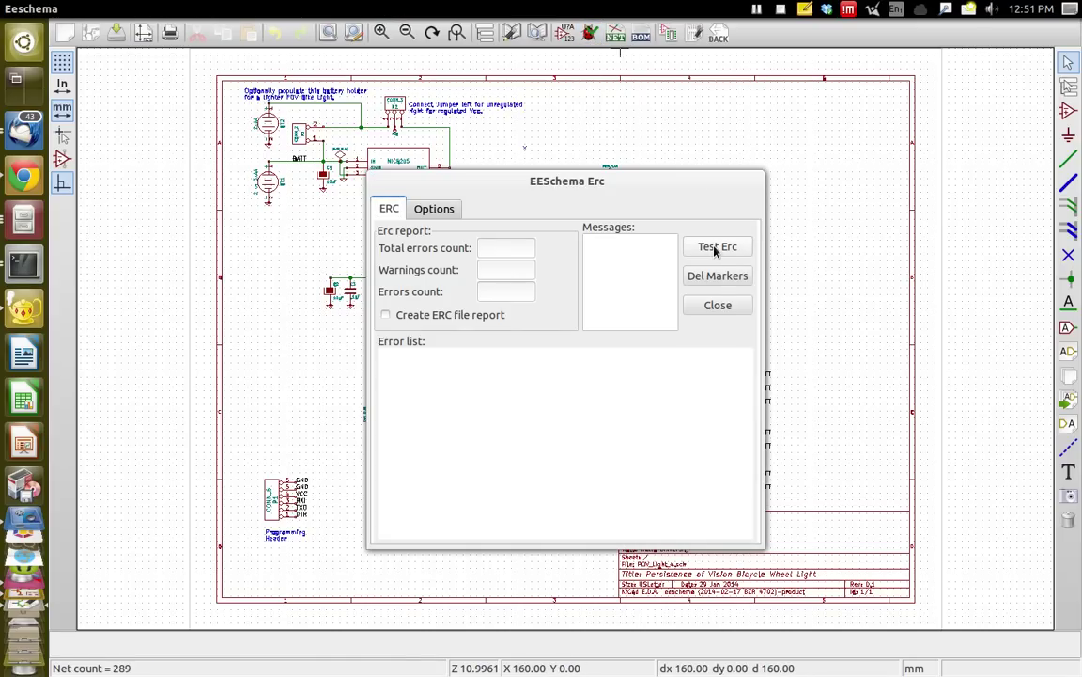
{"action": "left_click", "coordinate": [707, 305]}
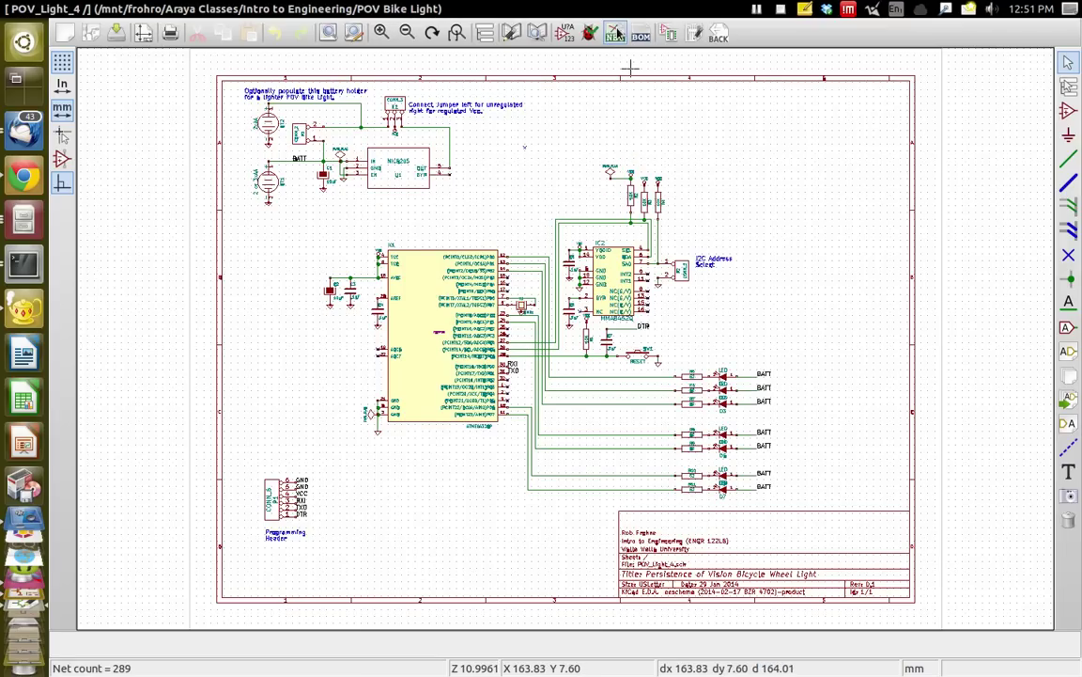
Generate the Pcbnew netlist in advanced format as POV_Light_4.net in the POV Bike Light folder, and start CvPcb.
{"action": "left_click", "coordinate": [616, 34]}
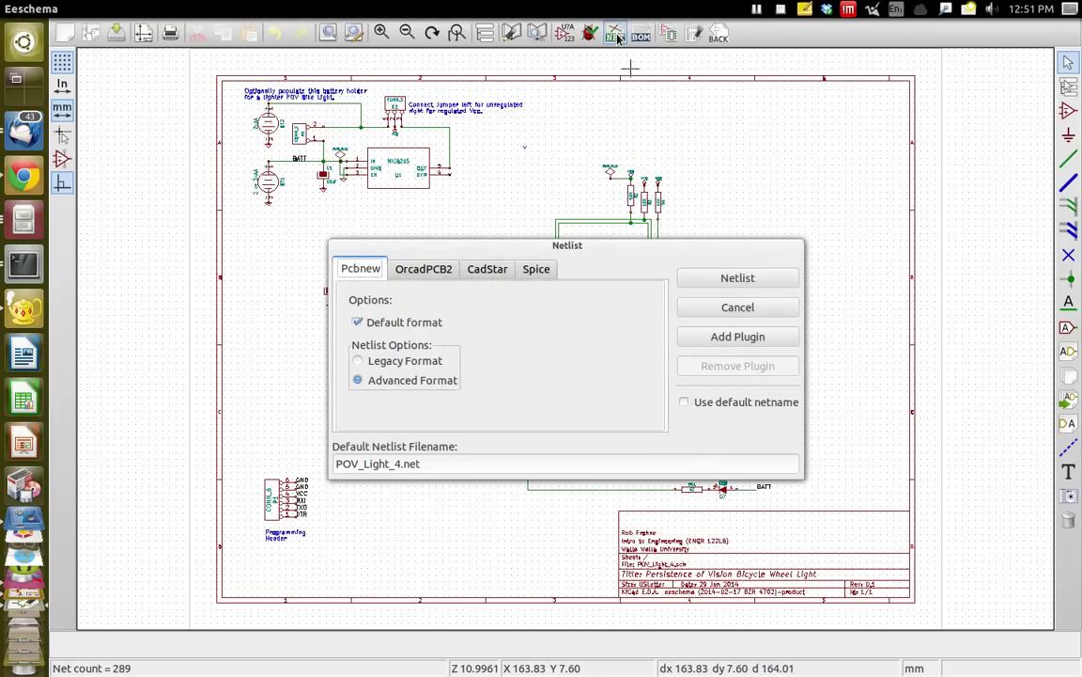
{"action": "left_click", "coordinate": [729, 278]}
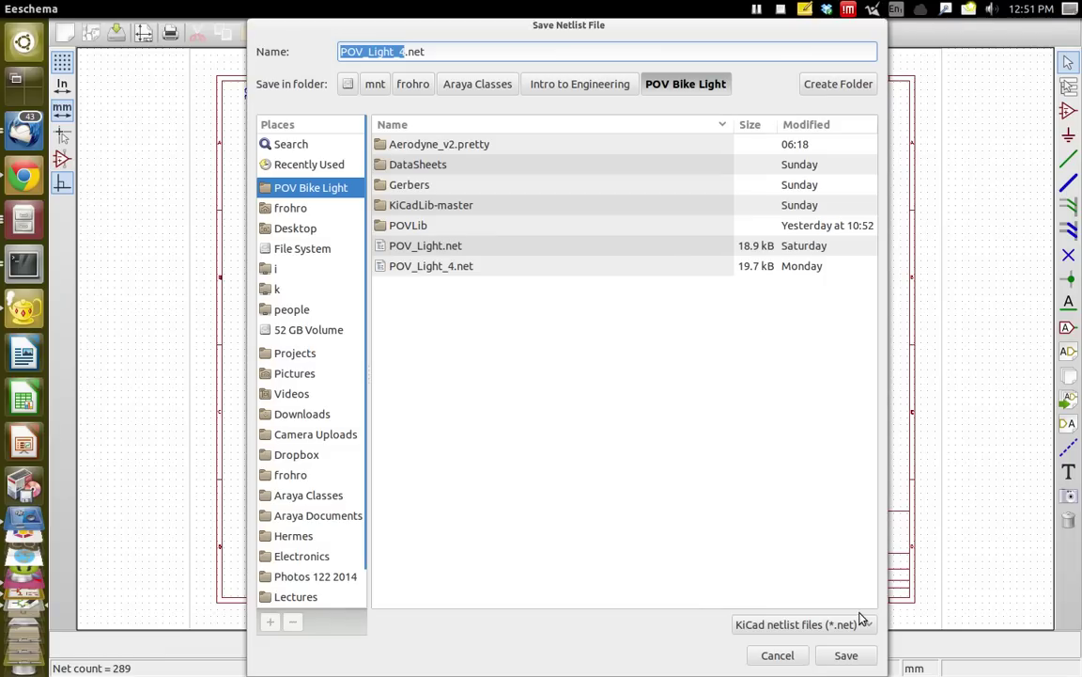
{"action": "left_click", "coordinate": [849, 655]}
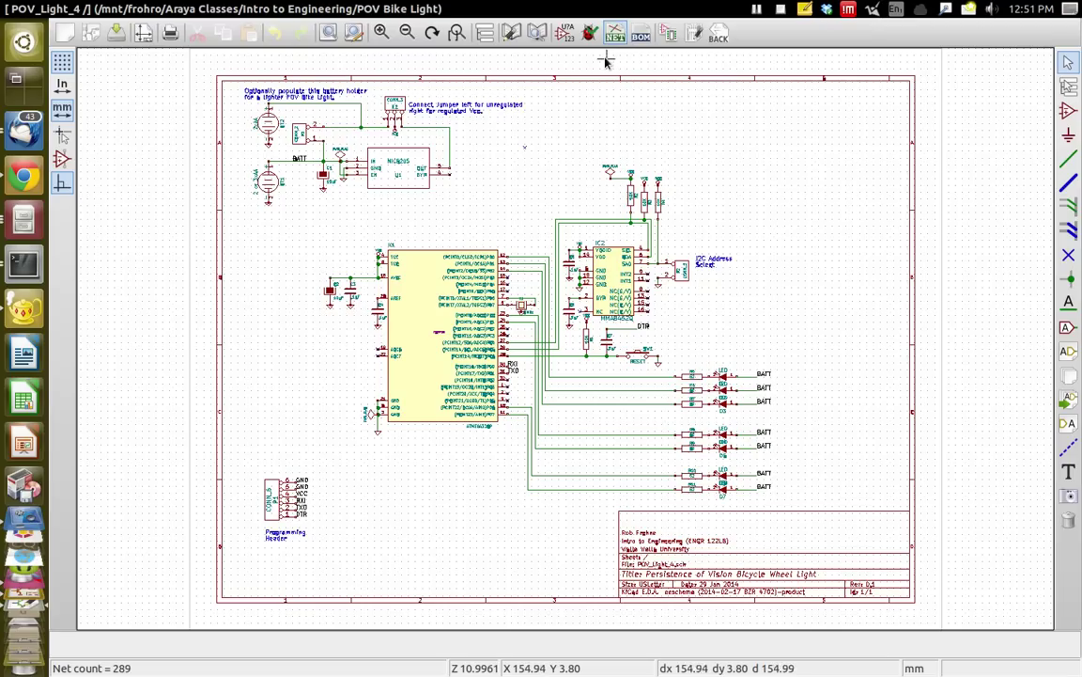
{"action": "left_click", "coordinate": [663, 36]}
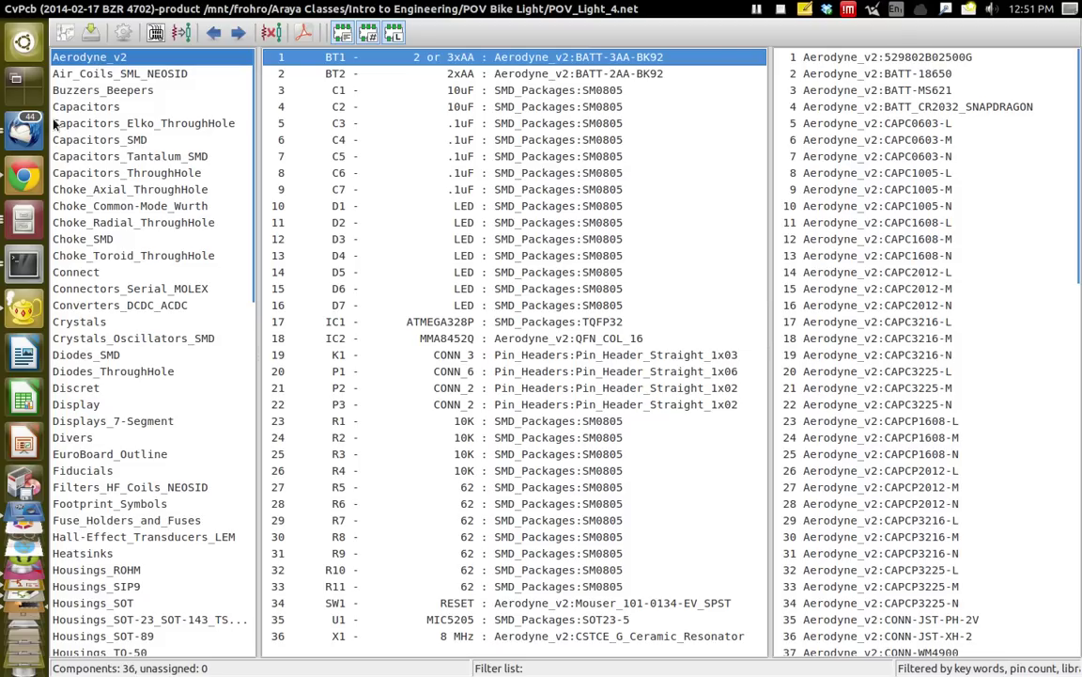
Review the wiki's CVPCB instructions in Chrome about pointing the library tables to Aerodyne_v2.pretty, and return to CvPcb.
{"action": "left_click", "coordinate": [24, 179]}
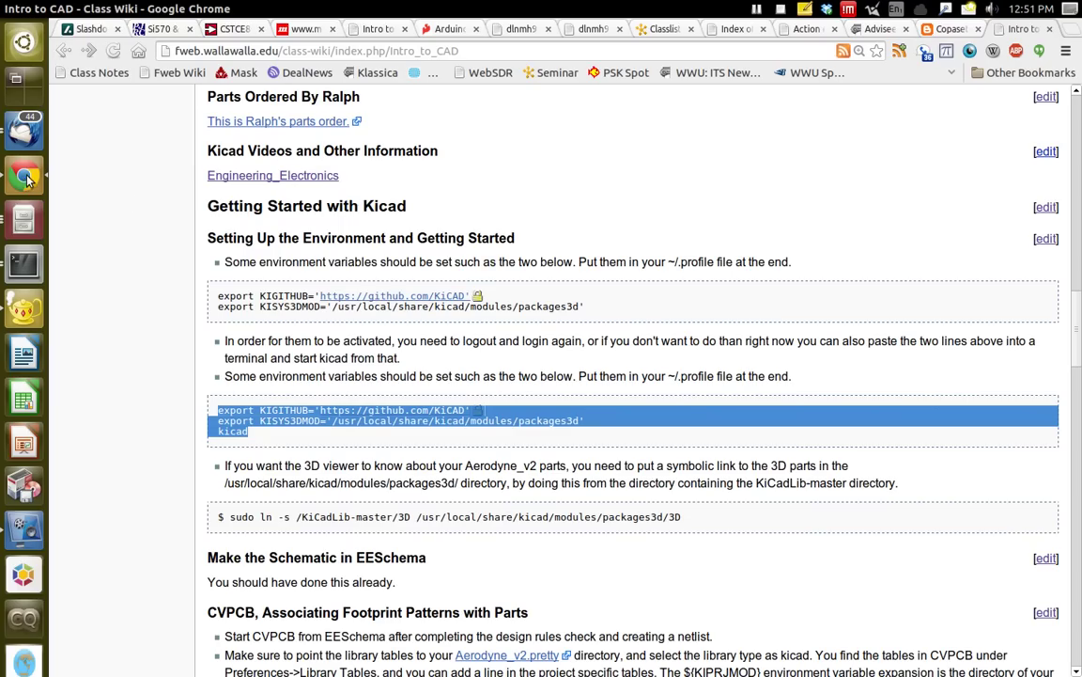
{"action": "scroll", "coordinate": [631, 400], "scroll_direction": "down", "scroll_amount": 5}
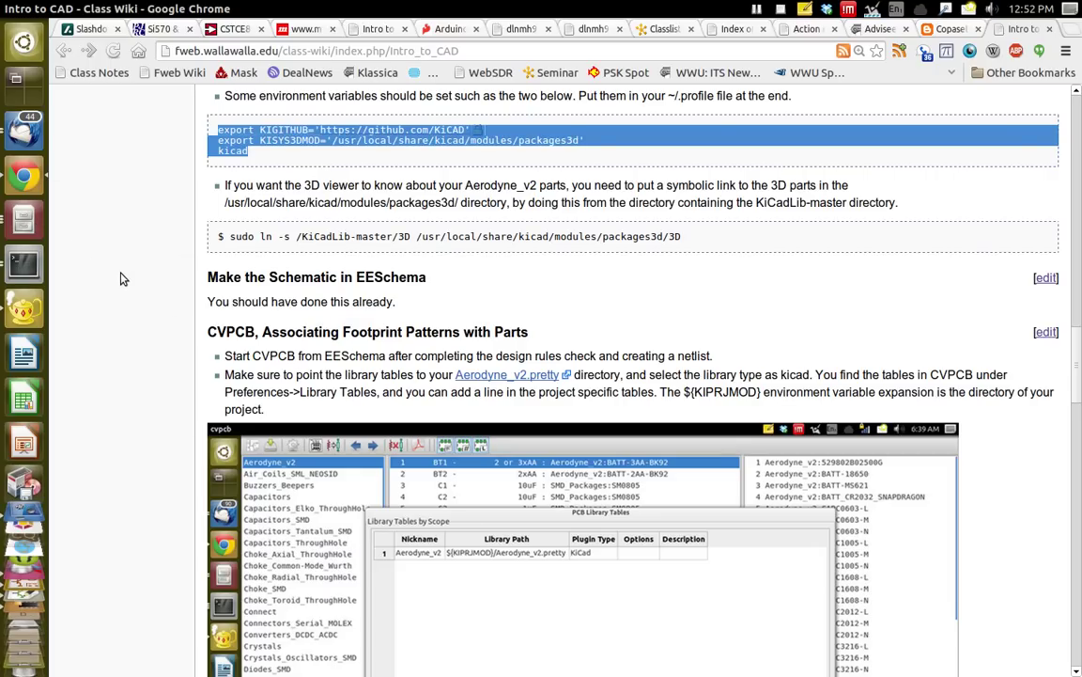
{"action": "key", "text": "alt+Tab"}
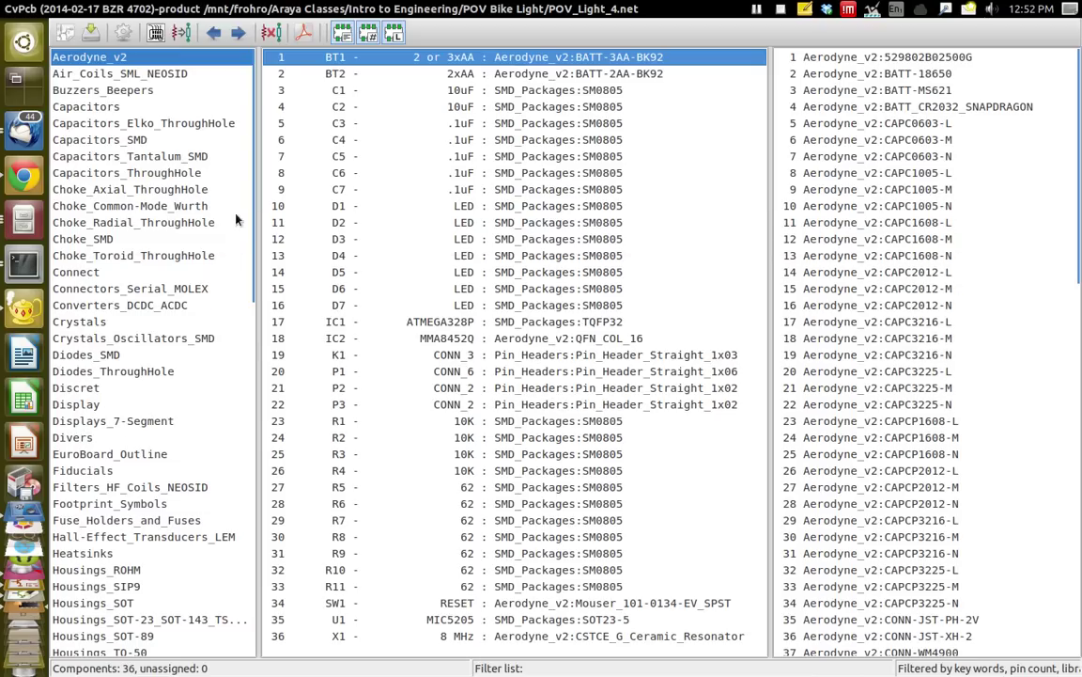
Inspect the project-specific PCB library table and the plugin type choices for the Aerodyne_v2 library.
{"action": "left_click", "coordinate": [114, 12]}
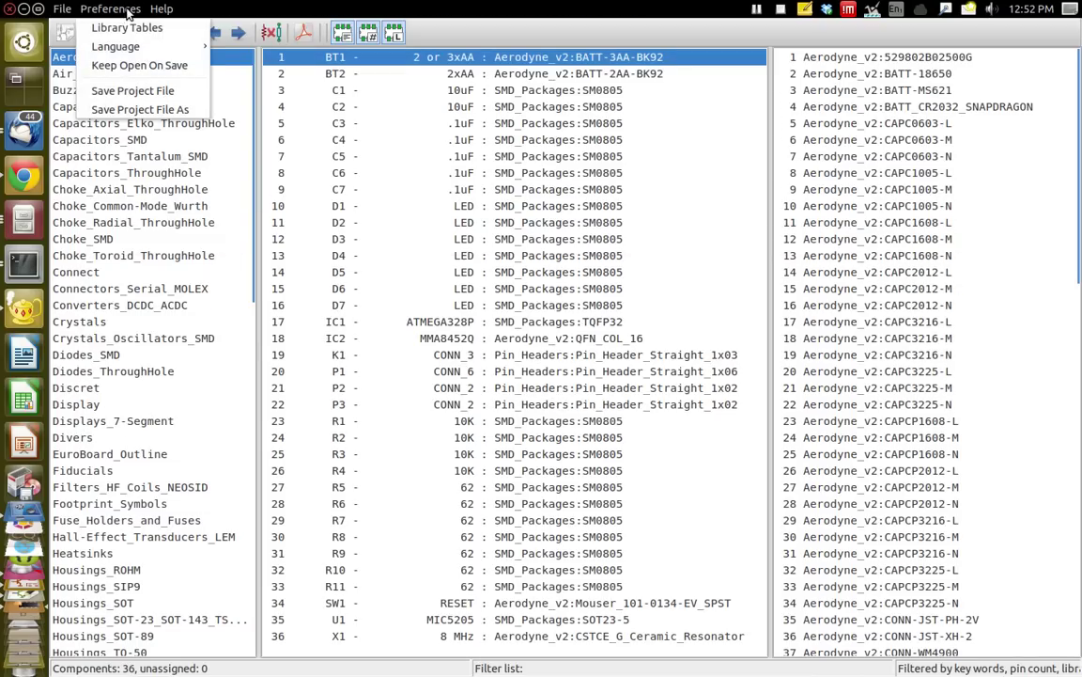
{"action": "left_click", "coordinate": [120, 30]}
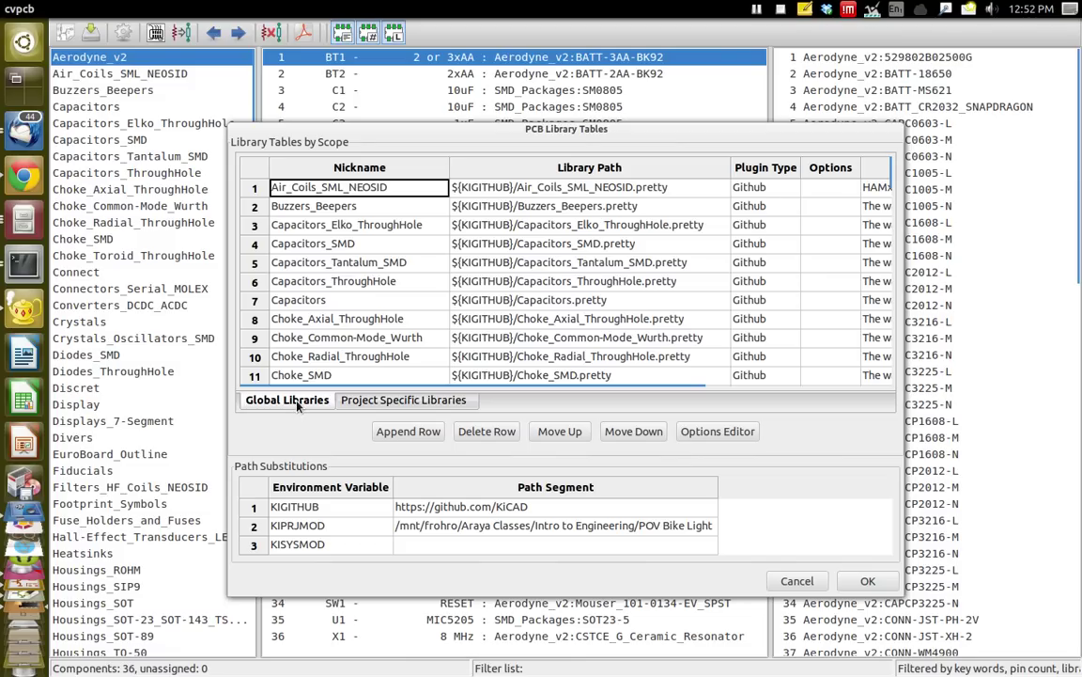
{"action": "left_click", "coordinate": [373, 401]}
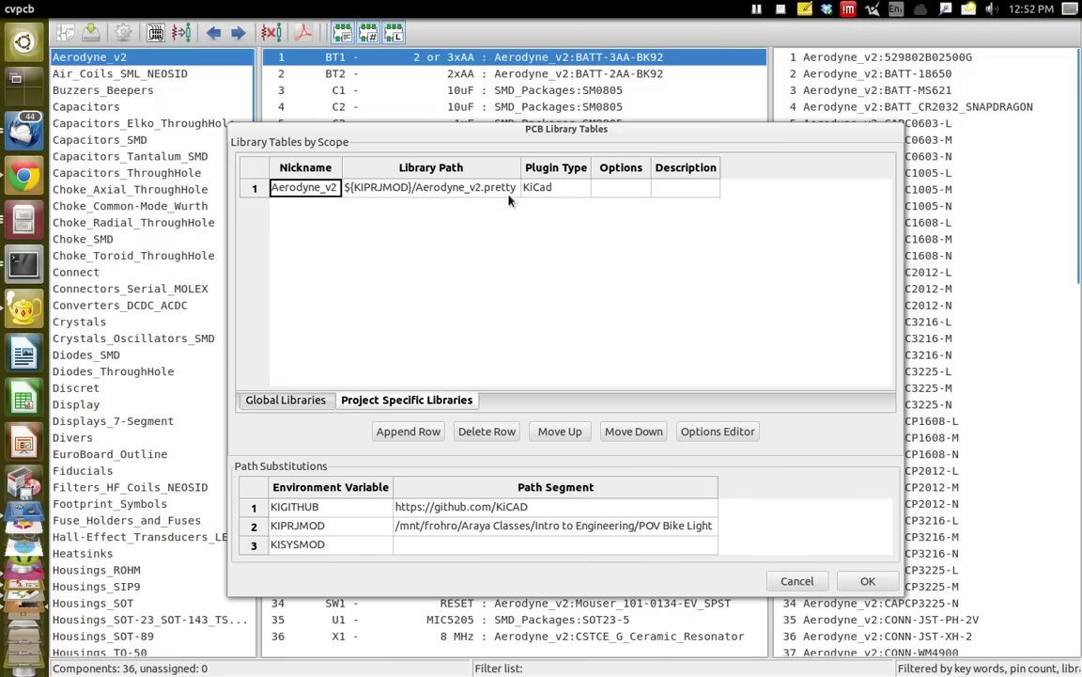
{"action": "left_click", "coordinate": [584, 189]}
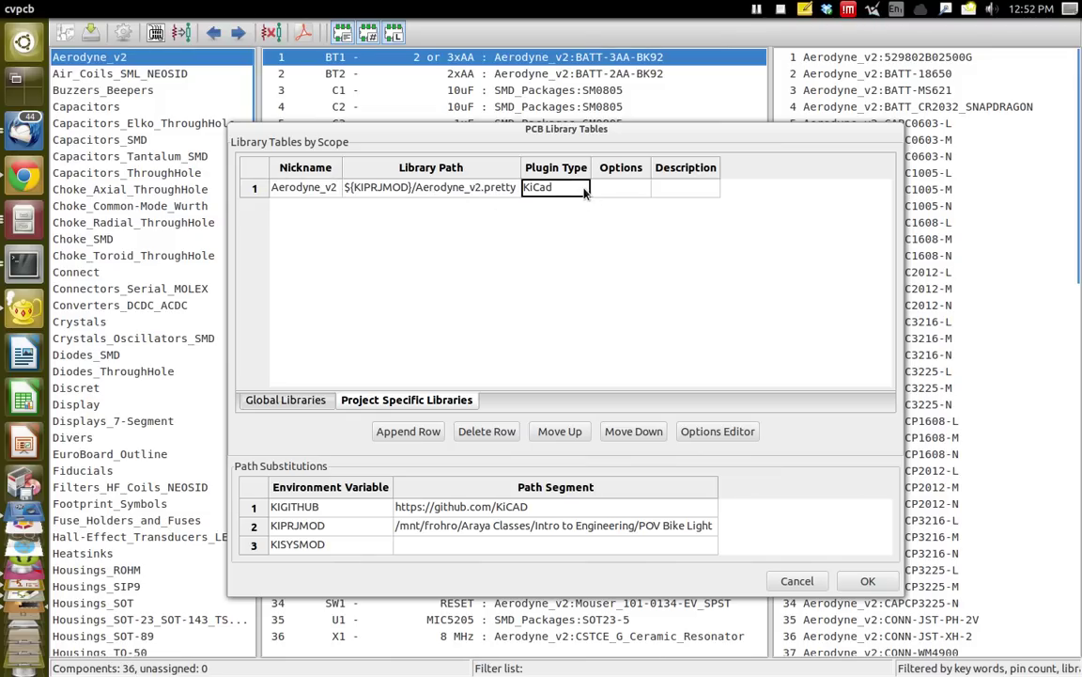
{"action": "left_click", "coordinate": [581, 189]}
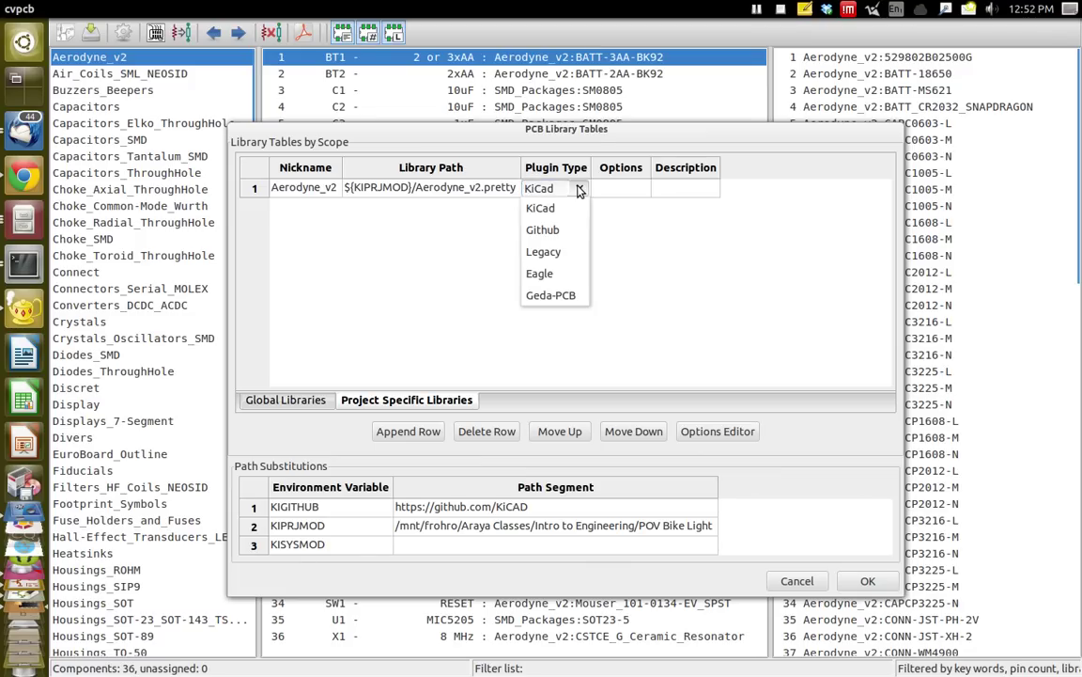
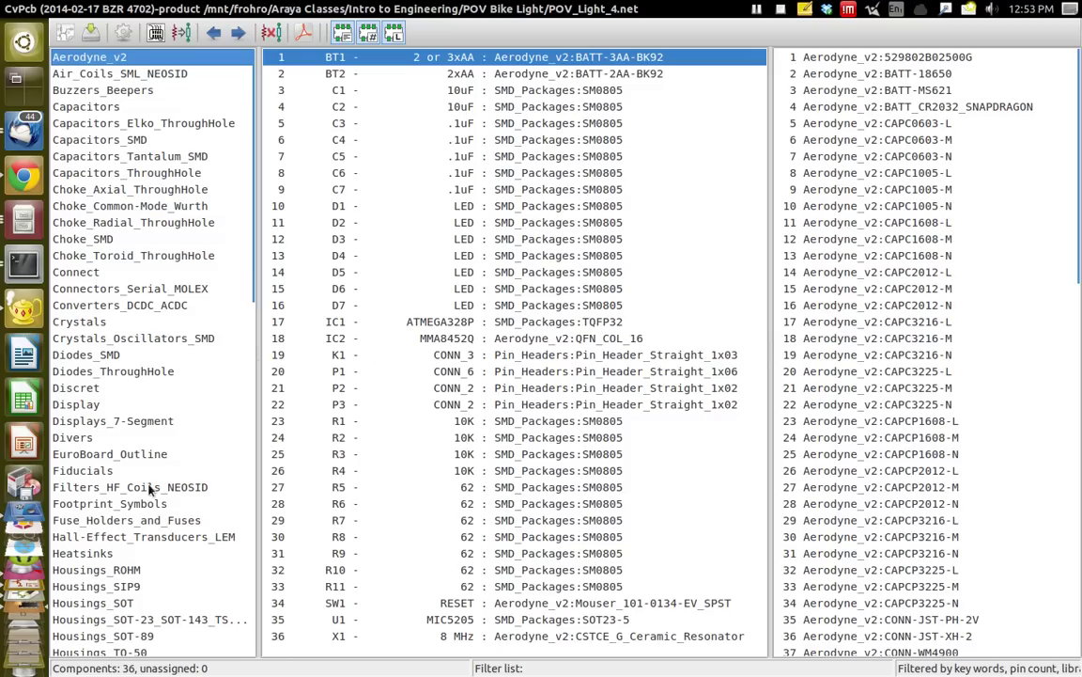
Browse the footprint libraries and view the Aerodyne_v2:BATT-MS621 footprint in the footprint viewer.
{"action": "scroll", "coordinate": [152, 498], "scroll_direction": "down", "scroll_amount": 7}
{"action": "scroll", "coordinate": [155, 503], "scroll_direction": "down", "scroll_amount": 9}
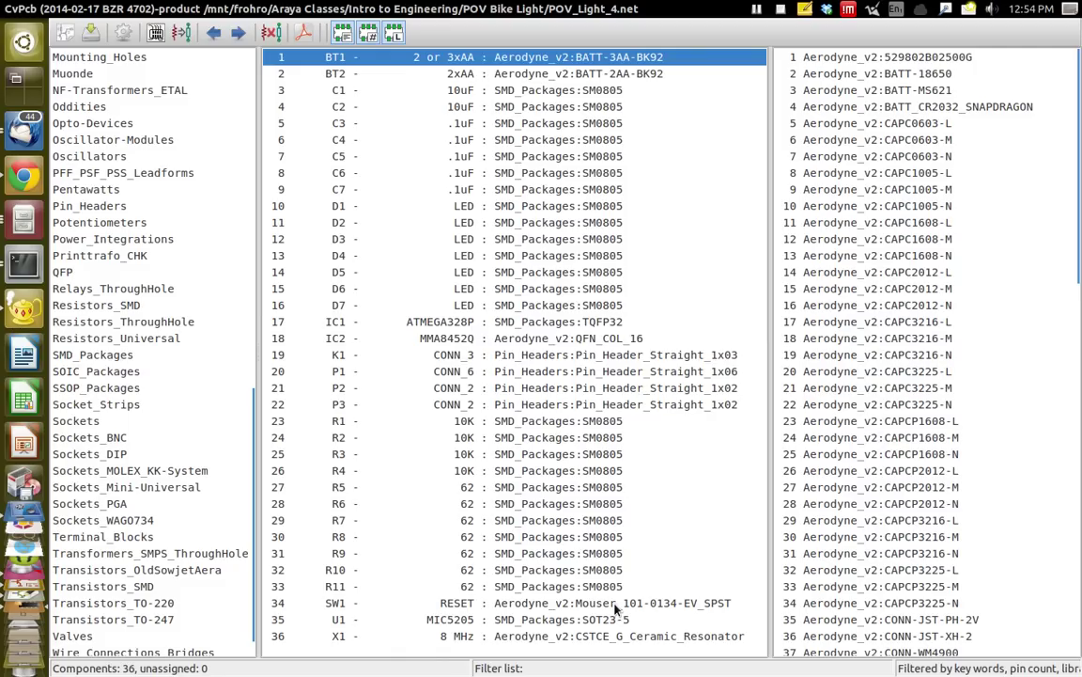
{"action": "left_click", "coordinate": [156, 35]}
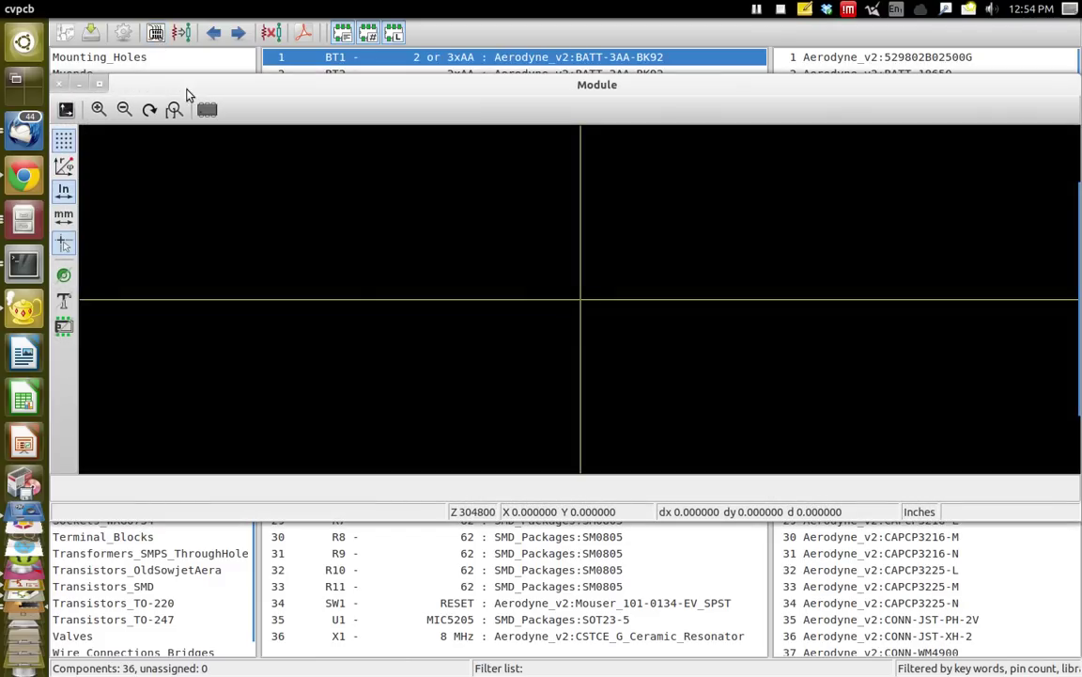
{"action": "left_click", "coordinate": [62, 84]}
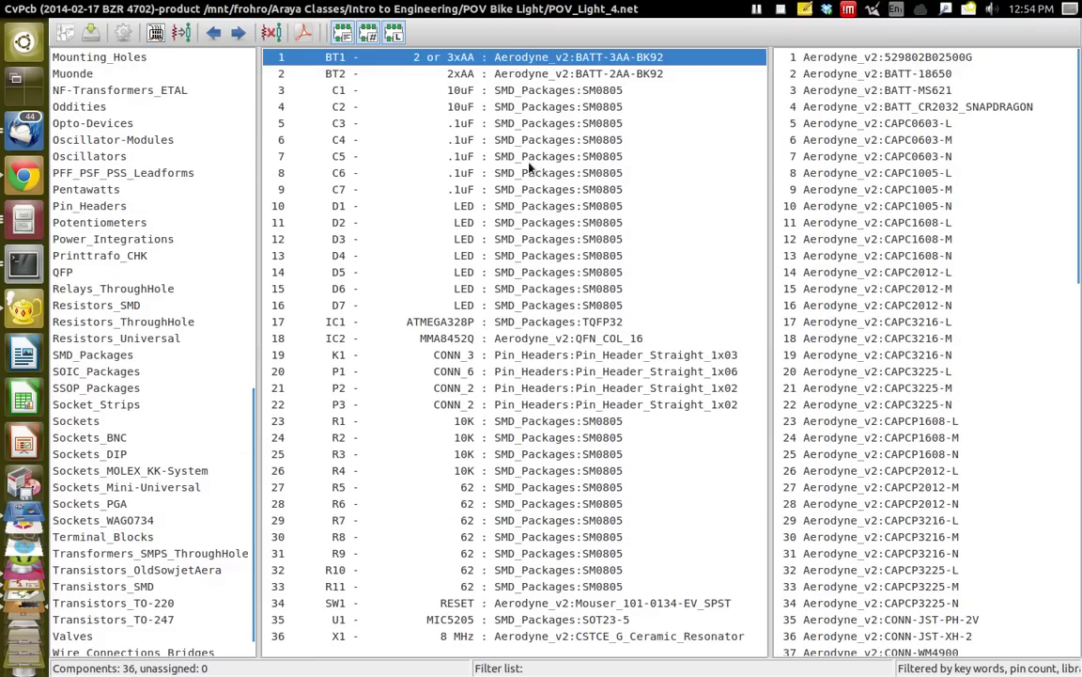
{"action": "left_click", "coordinate": [873, 93]}
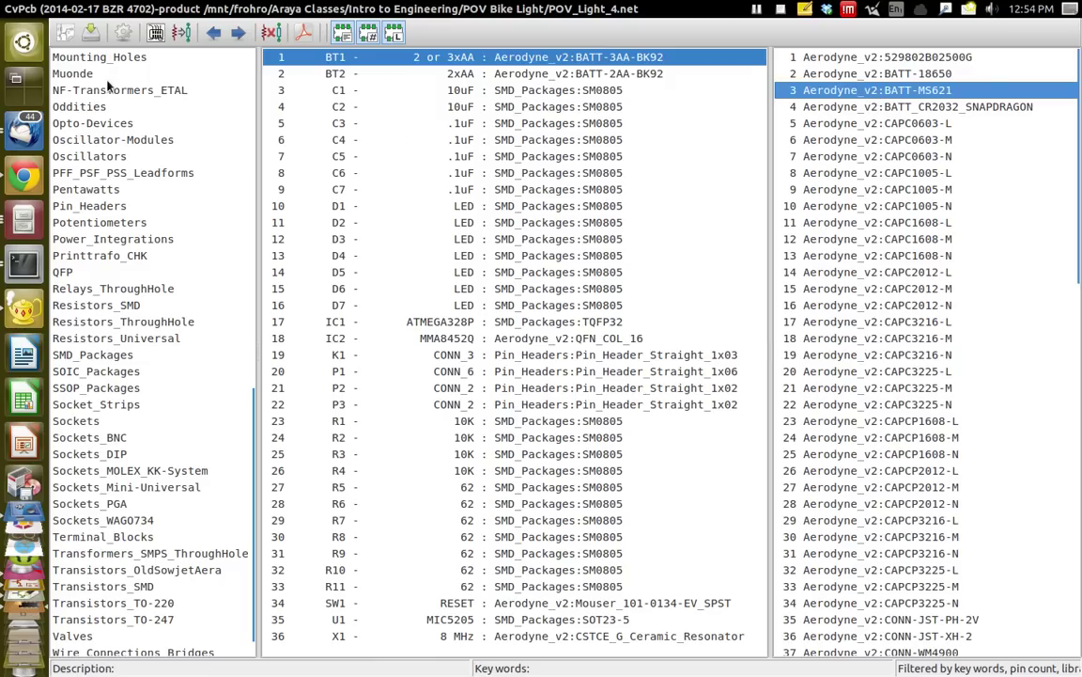
{"action": "left_click", "coordinate": [156, 34]}
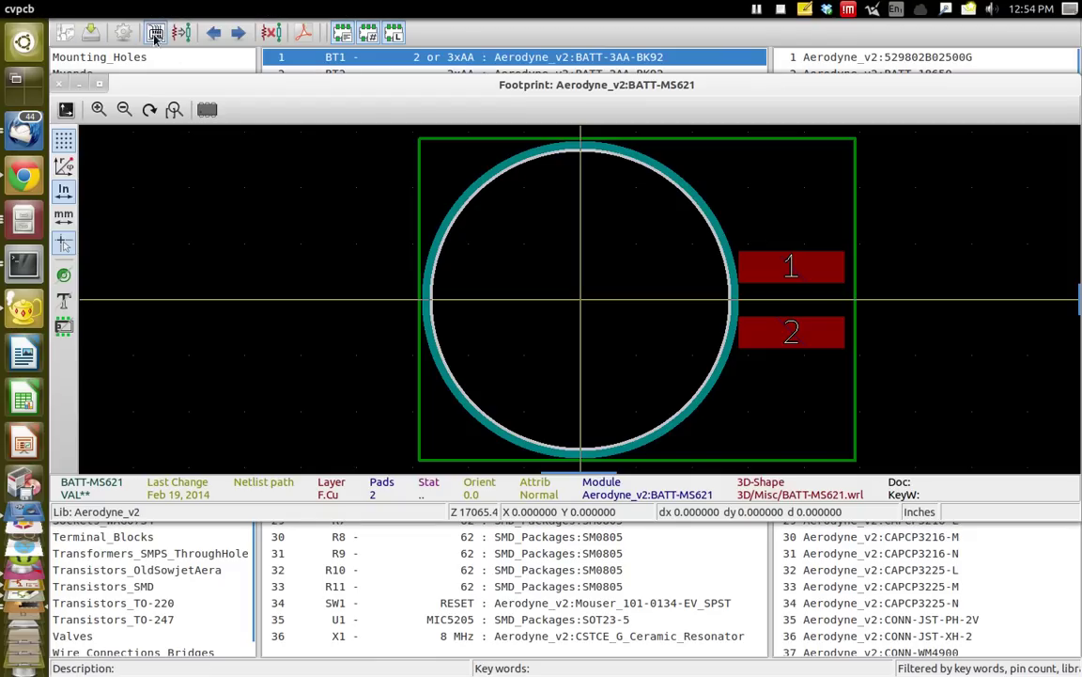
{"action": "left_click", "coordinate": [56, 85]}
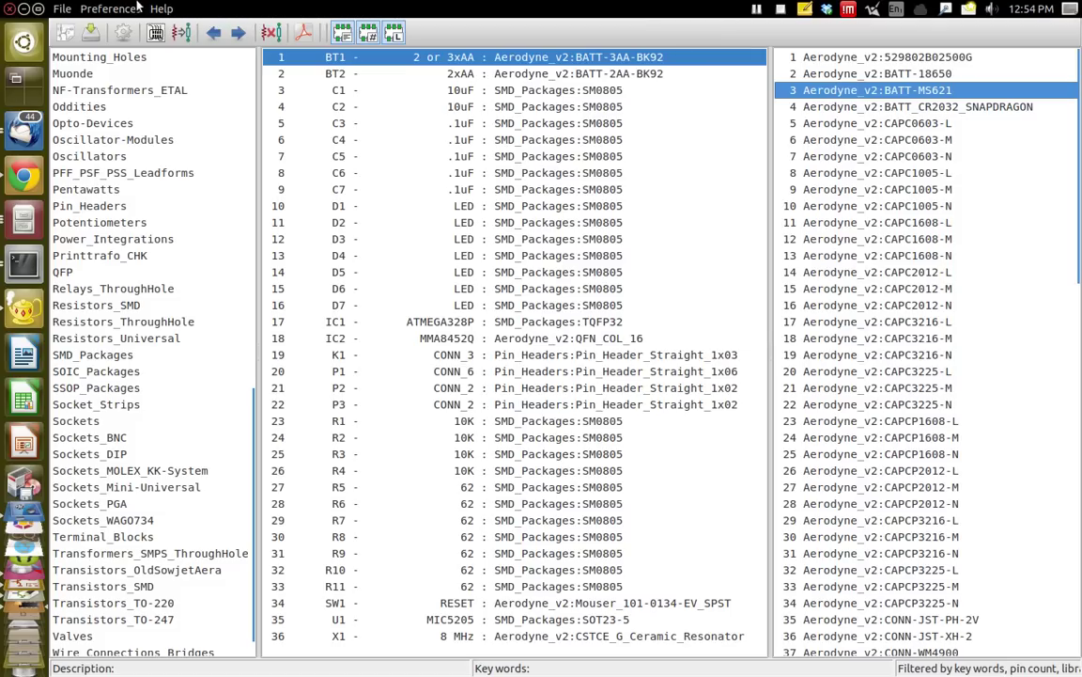
{"action": "left_click", "coordinate": [62, 8]}
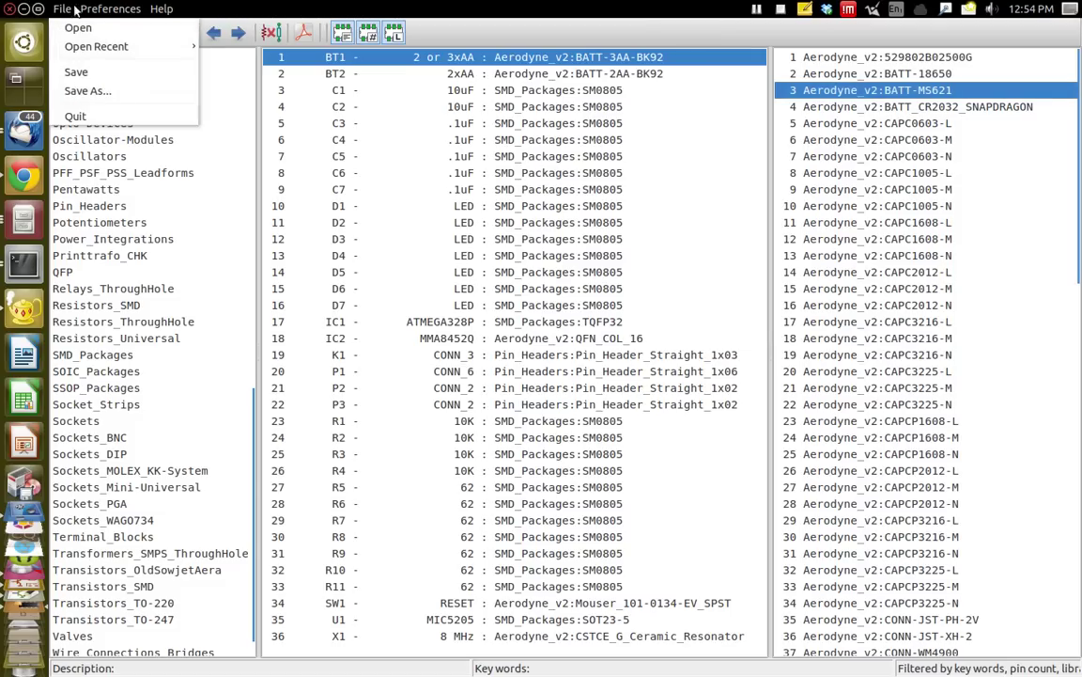
{"action": "mouse_move", "coordinate": [110, 12]}
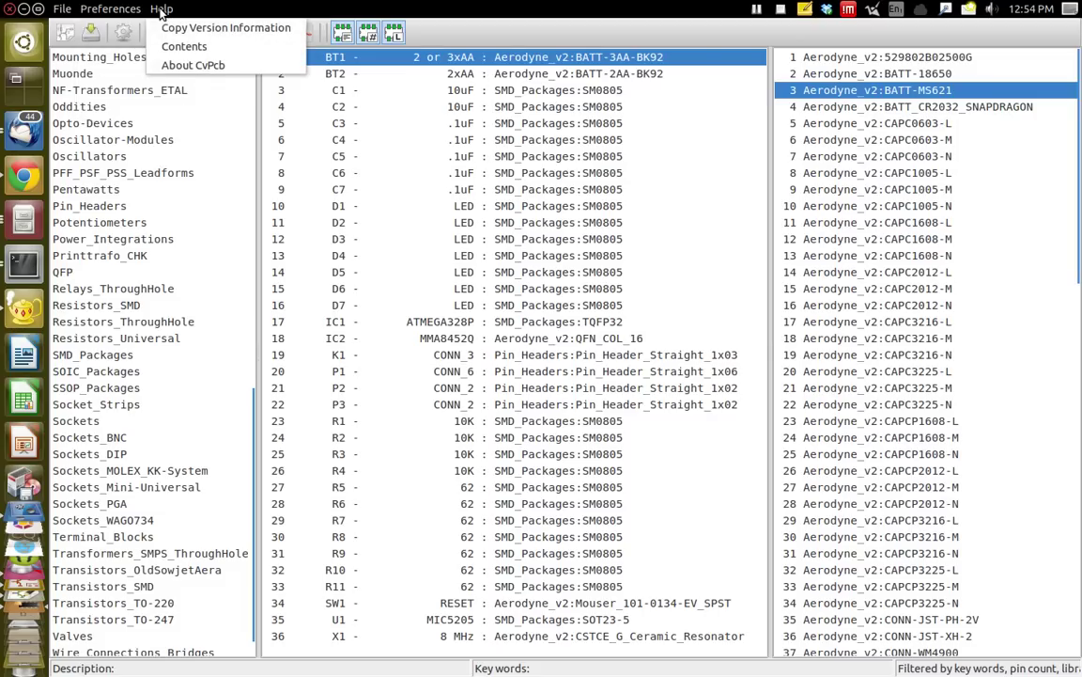
{"action": "left_click", "coordinate": [198, 13]}
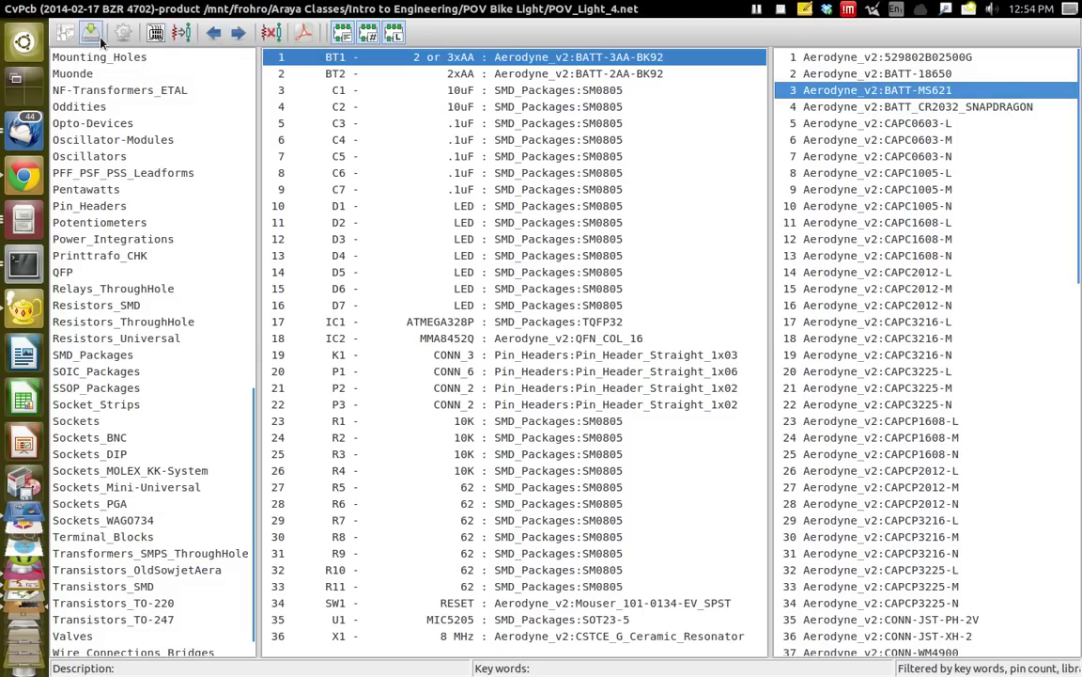
View the Aerodyne_v2:BATT-MS621 footprint and its rotated 3D model, and close both viewers.
{"action": "left_click", "coordinate": [155, 32]}
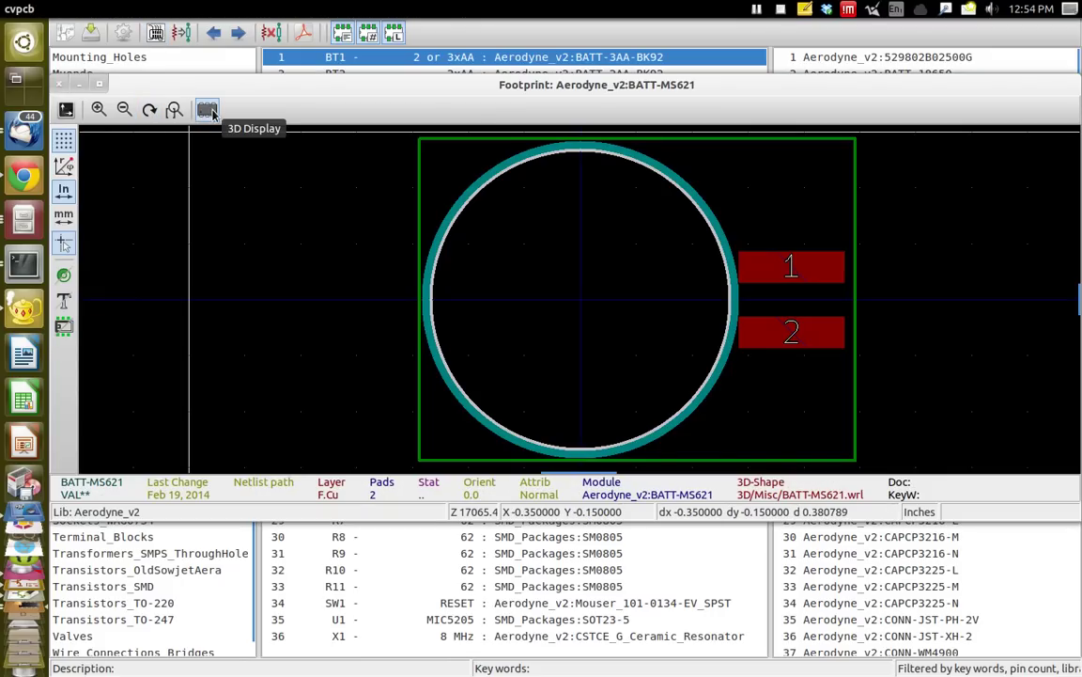
{"action": "left_click", "coordinate": [207, 110]}
{"action": "left_click_drag", "start_coordinate": [207, 200], "coordinate": [238, 208]}
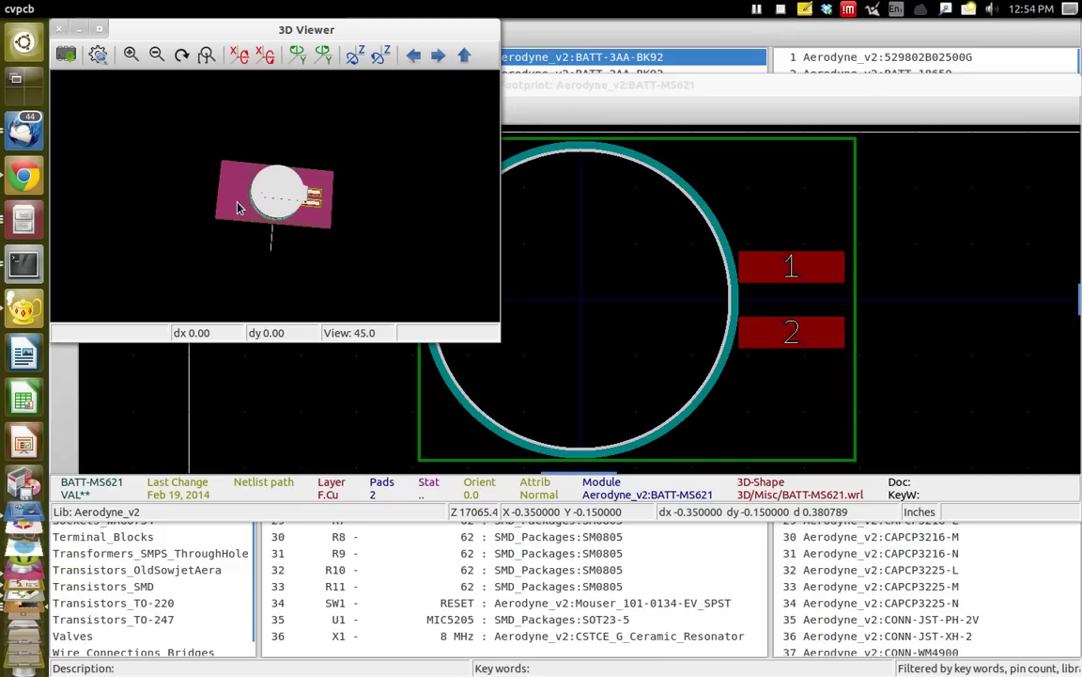
{"action": "left_click", "coordinate": [58, 29]}
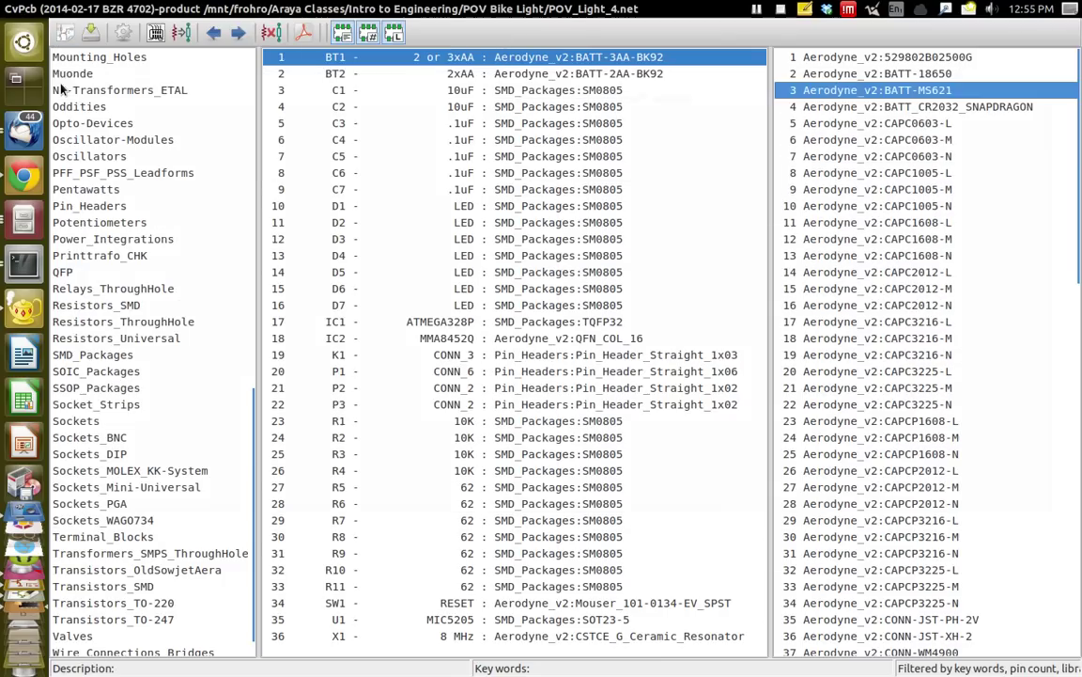
{"action": "left_click", "coordinate": [58, 83]}
Turn off the keyword and pin count filters for the footprint list, and browse the Aerodyne_v2 footprints filtered by library only.
{"action": "left_click", "coordinate": [342, 35]}
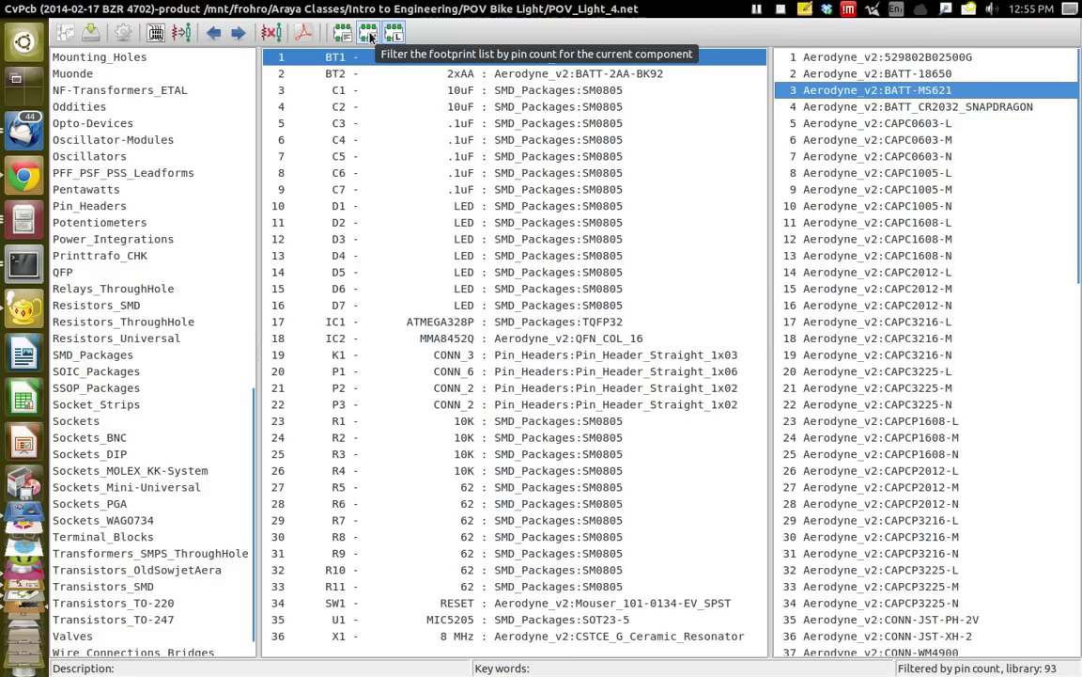
{"action": "left_click", "coordinate": [369, 34]}
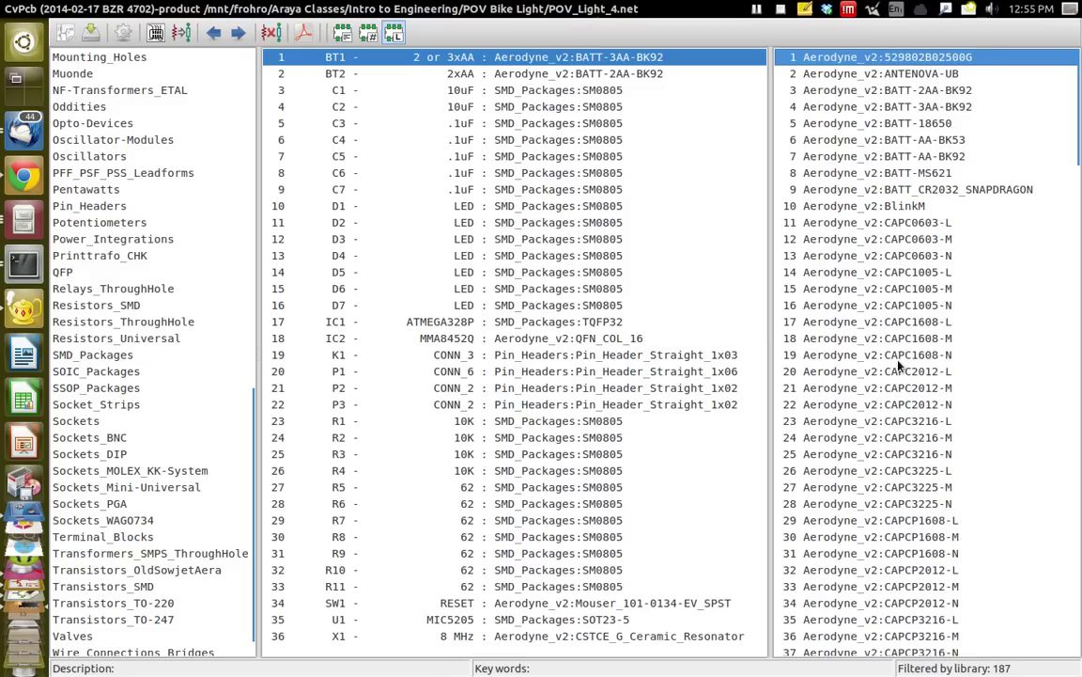
{"action": "scroll", "coordinate": [898, 367], "scroll_direction": "down", "scroll_amount": 15}
{"action": "scroll", "coordinate": [898, 367], "scroll_direction": "up", "scroll_amount": 15}
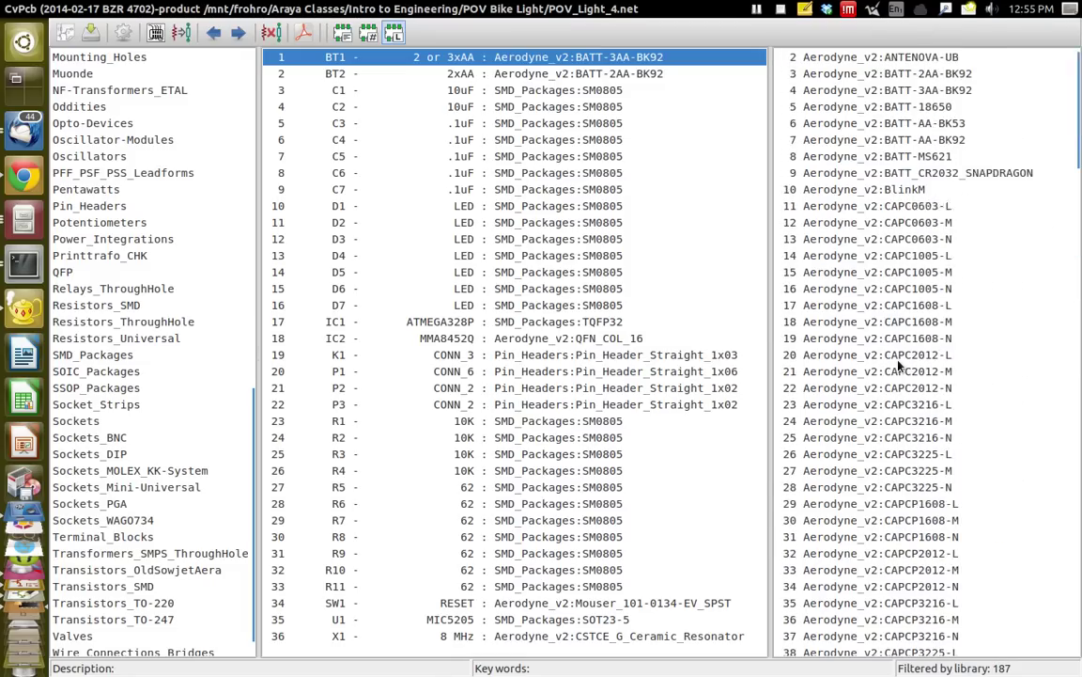
{"action": "key", "text": "Home"}
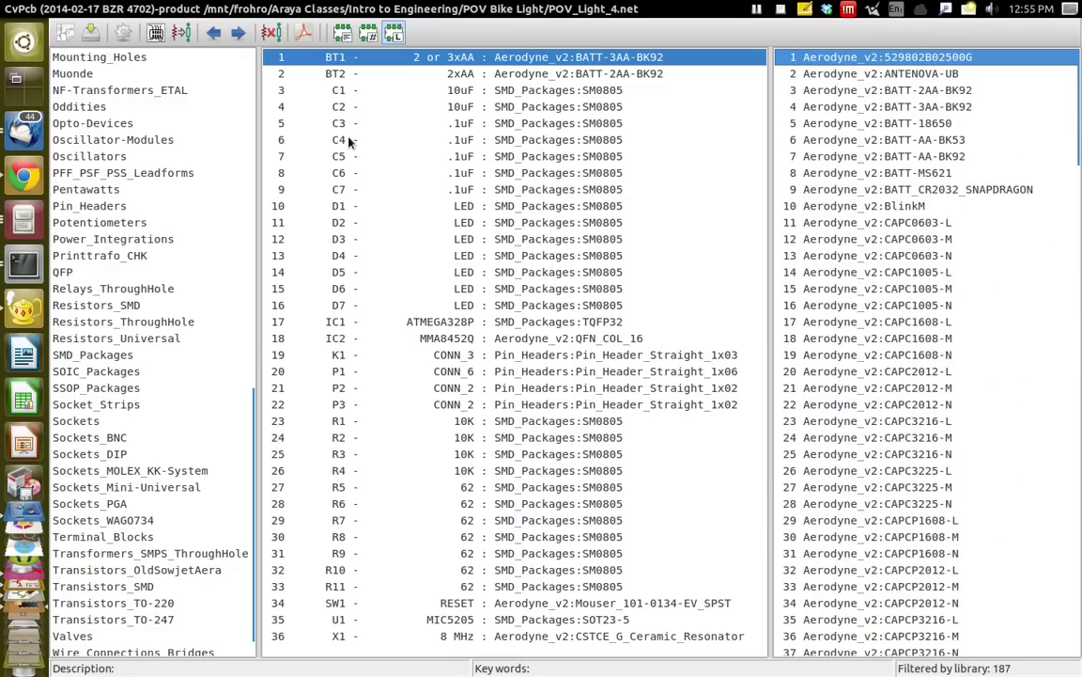
Save the footprint assignments, and open the POV_Light_4 board in Pcbnew from the schematic editor.
{"action": "left_click", "coordinate": [89, 34]}
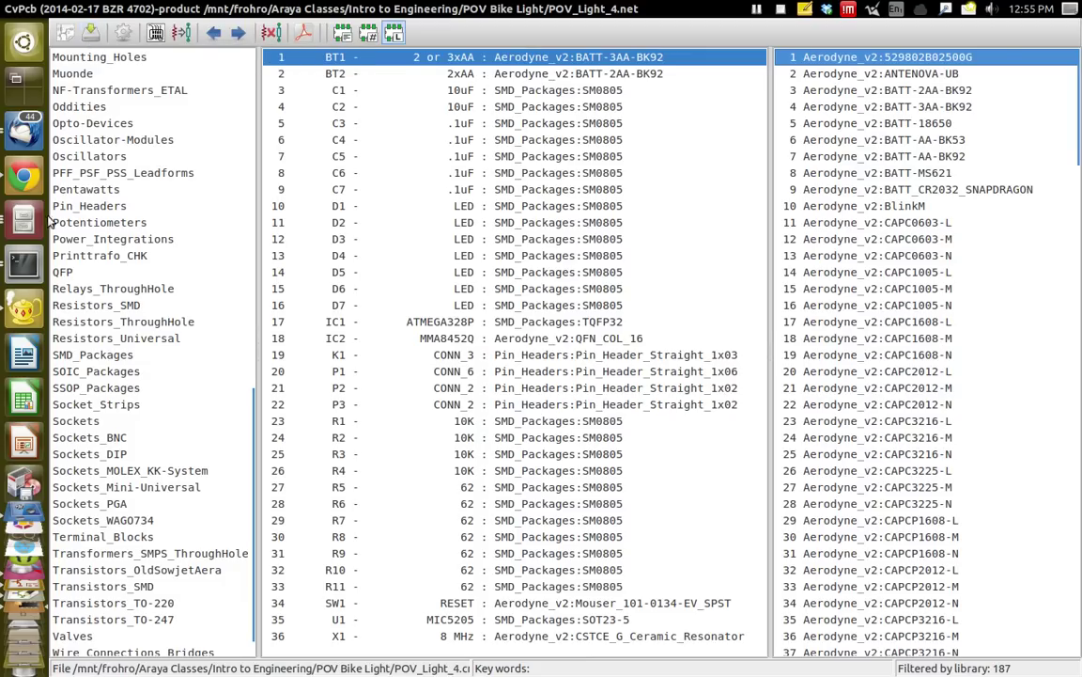
{"action": "key", "text": "alt+Tab"}
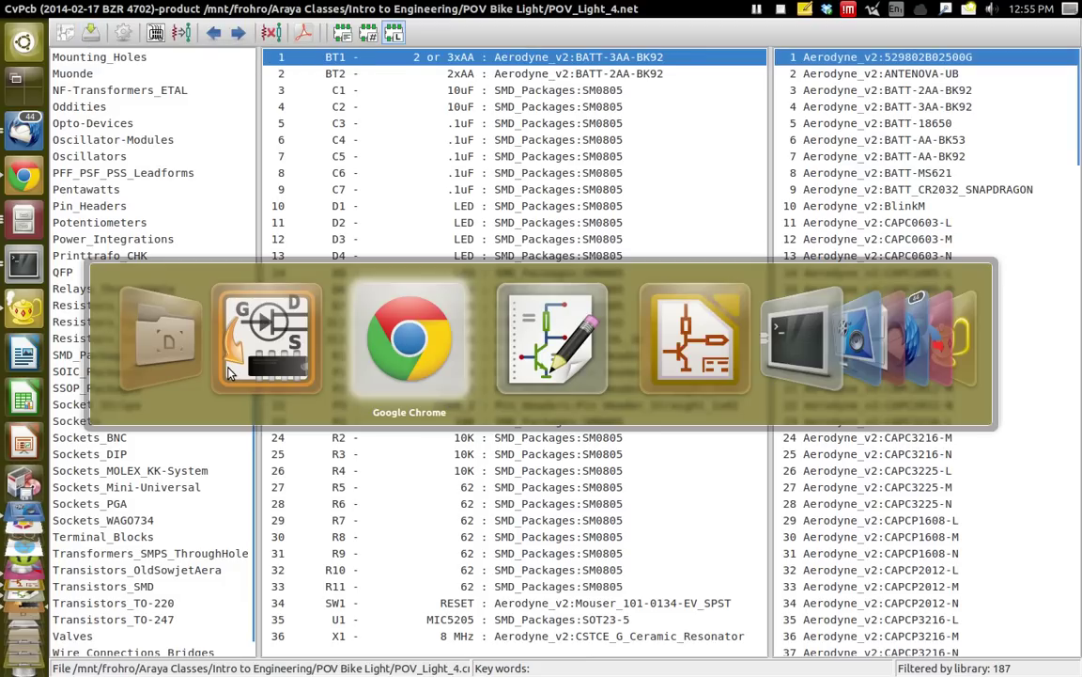
{"action": "key", "text": "alt+Tab"}
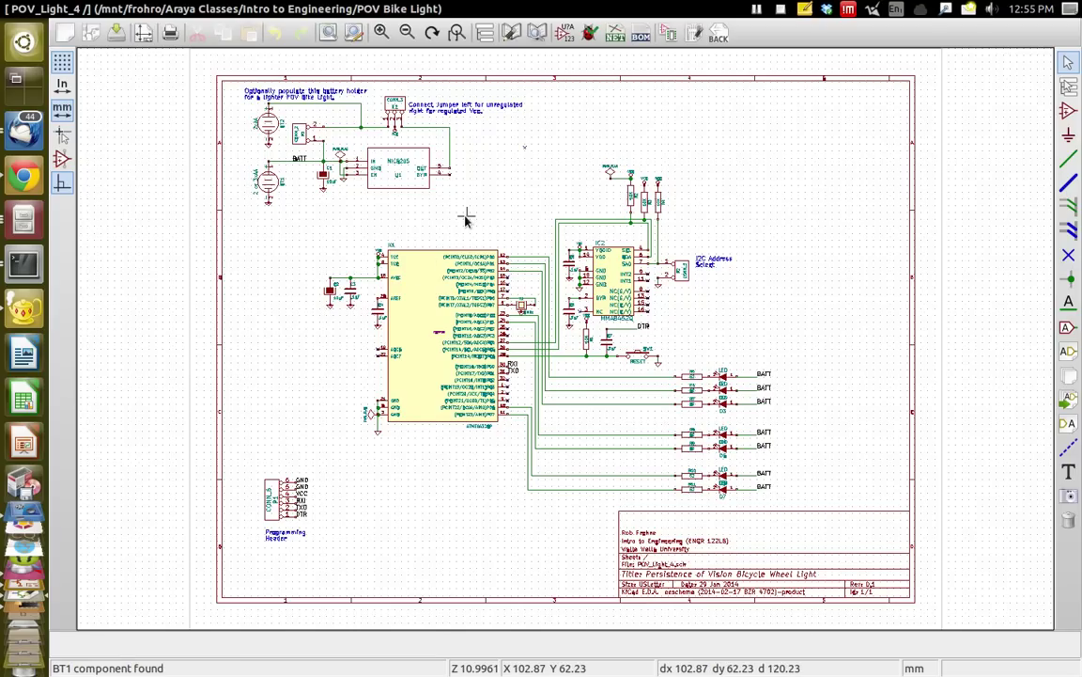
{"action": "left_click", "coordinate": [693, 36]}
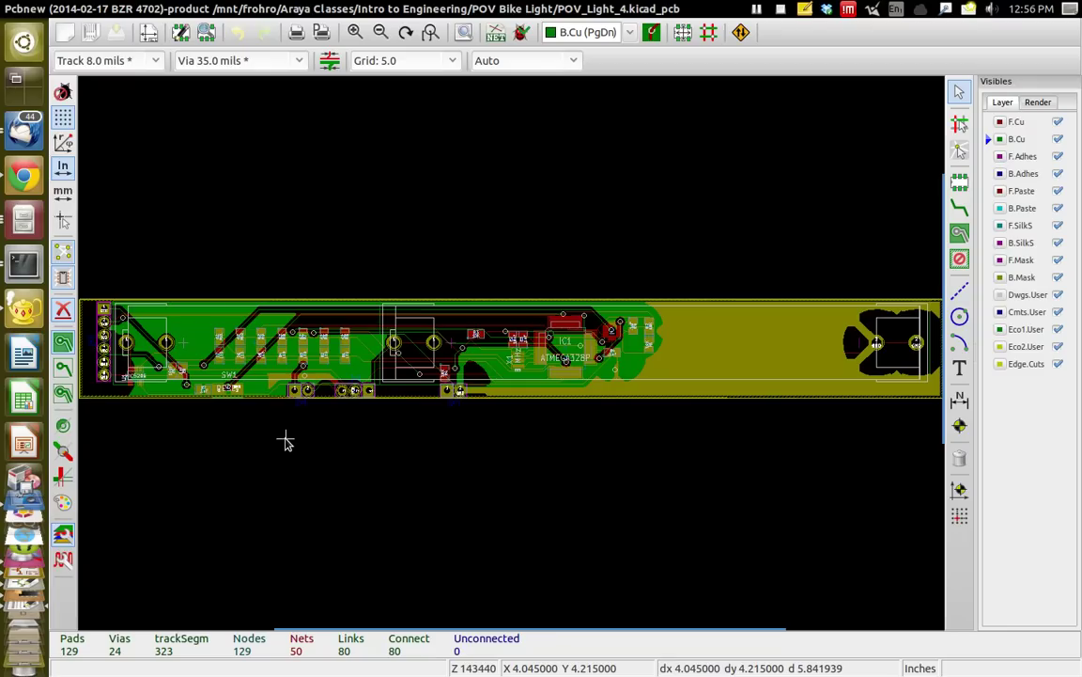
{"action": "left_click", "coordinate": [64, 9]}
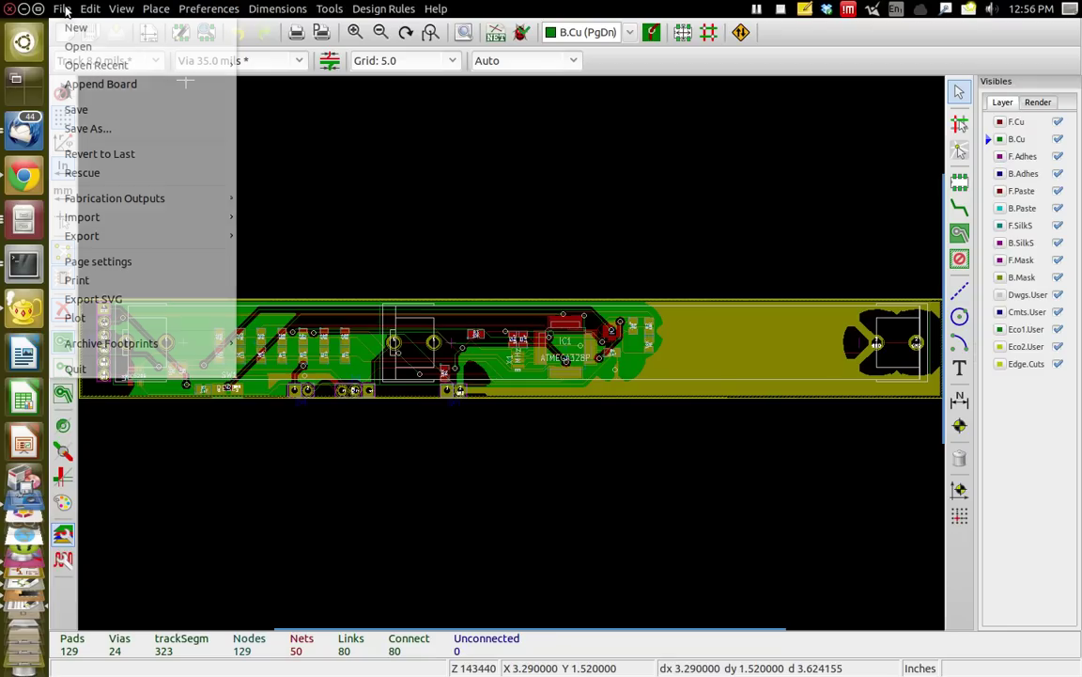
{"action": "mouse_move", "coordinate": [95, 236]}
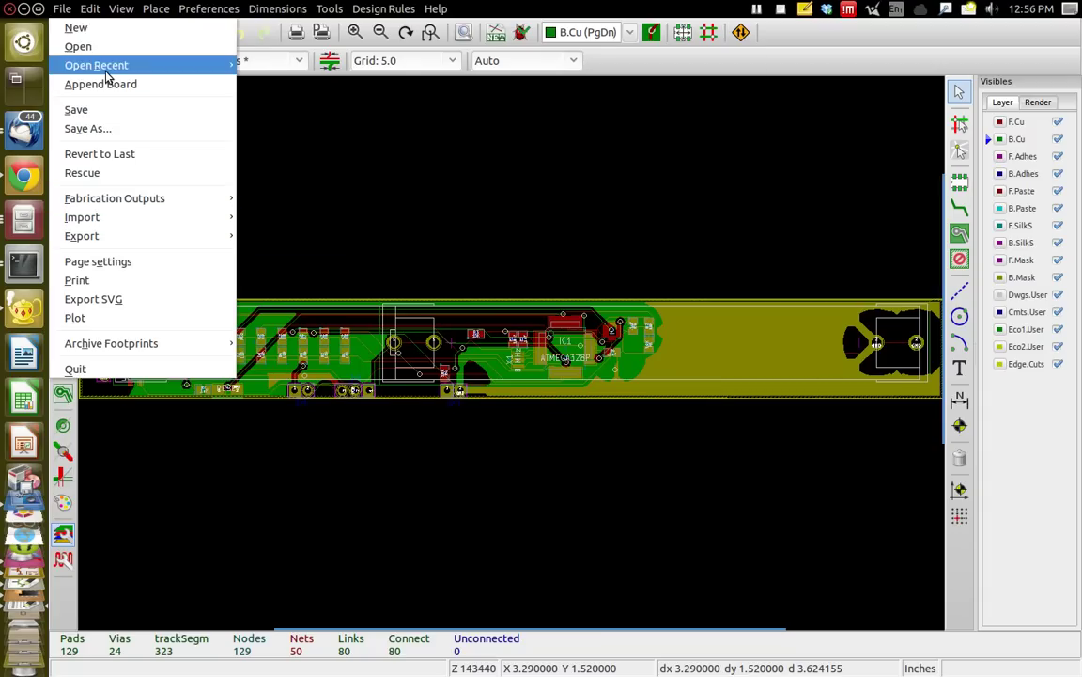
{"action": "left_click", "coordinate": [62, 8]}
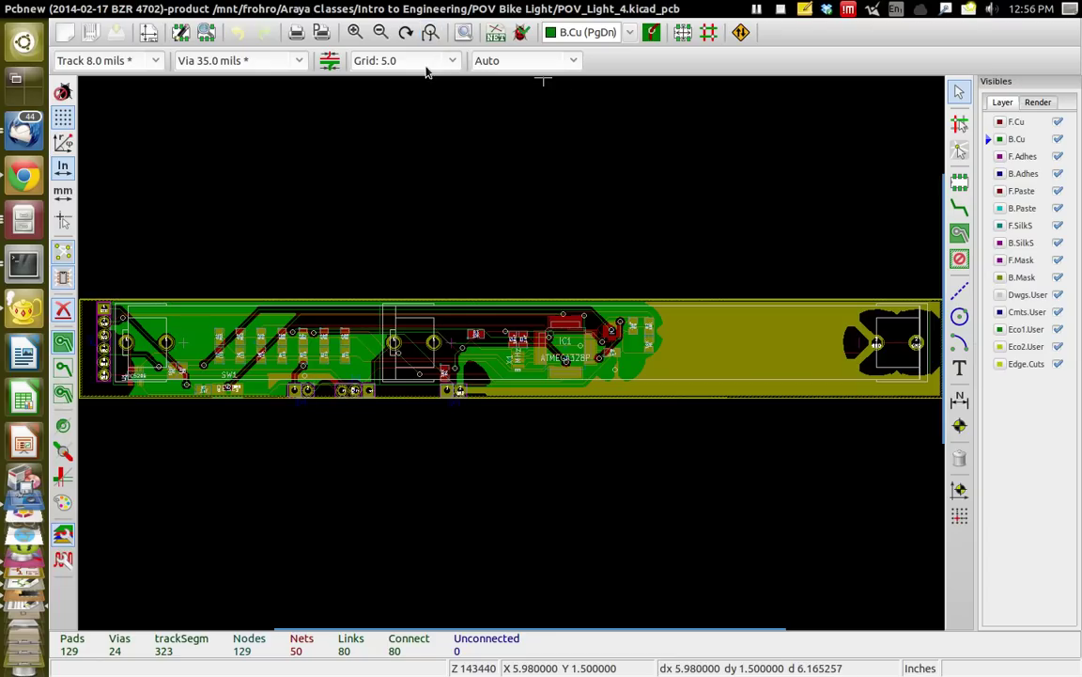
Review the netlist reading options for the board, and close them without saving the project configuration.
{"action": "left_click", "coordinate": [495, 33]}
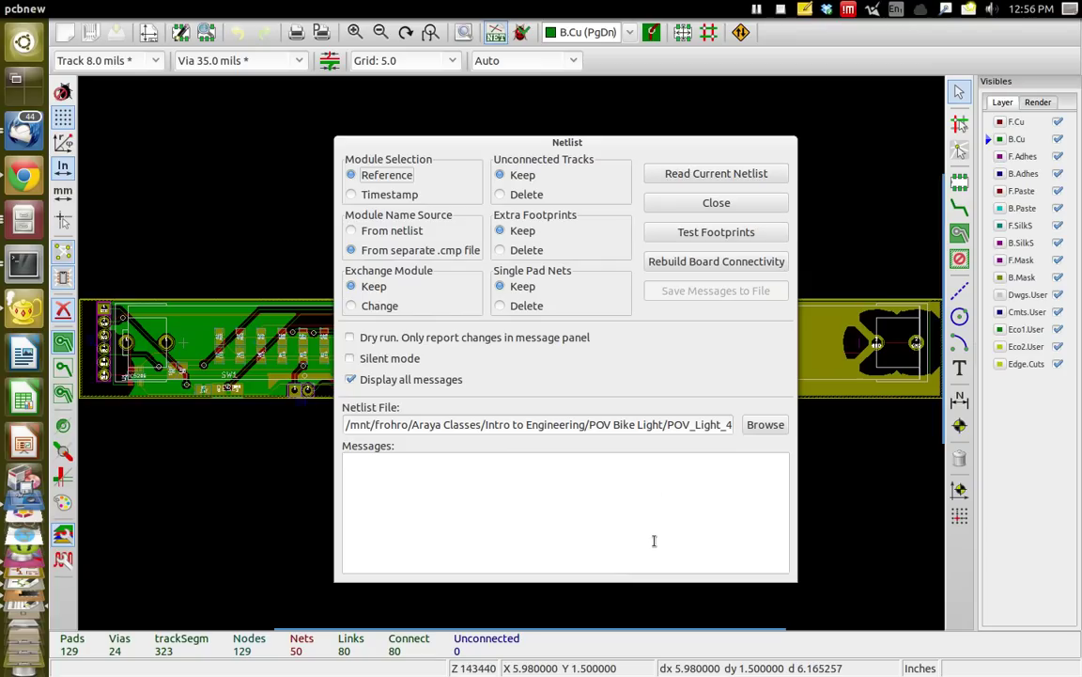
{"action": "left_click", "coordinate": [716, 203]}
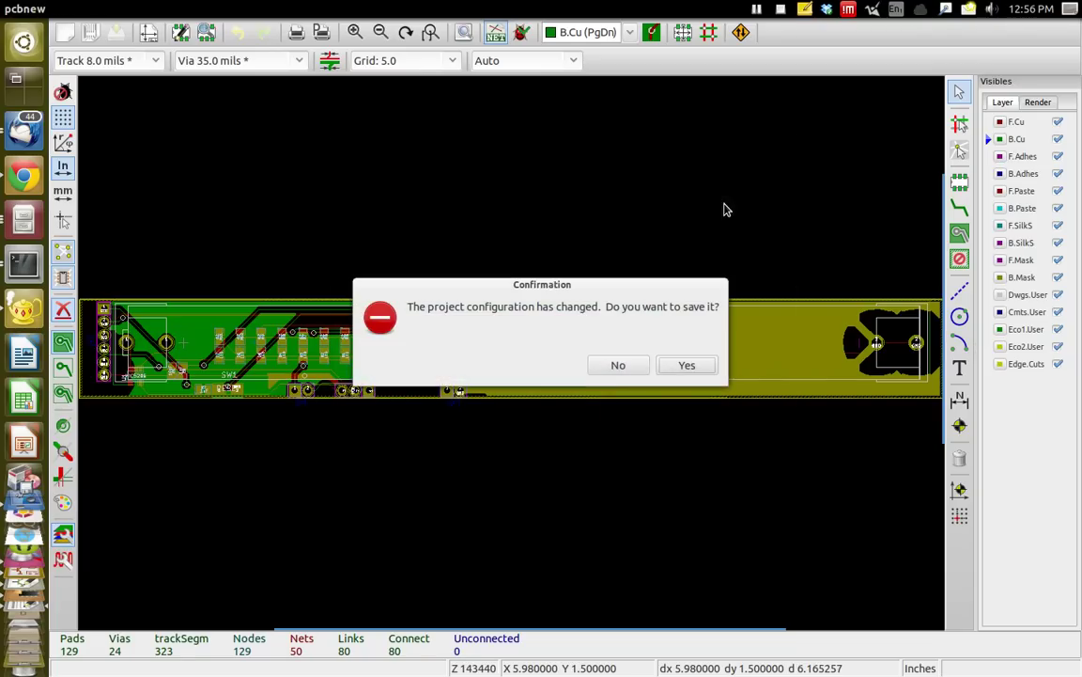
{"action": "left_click", "coordinate": [628, 371]}
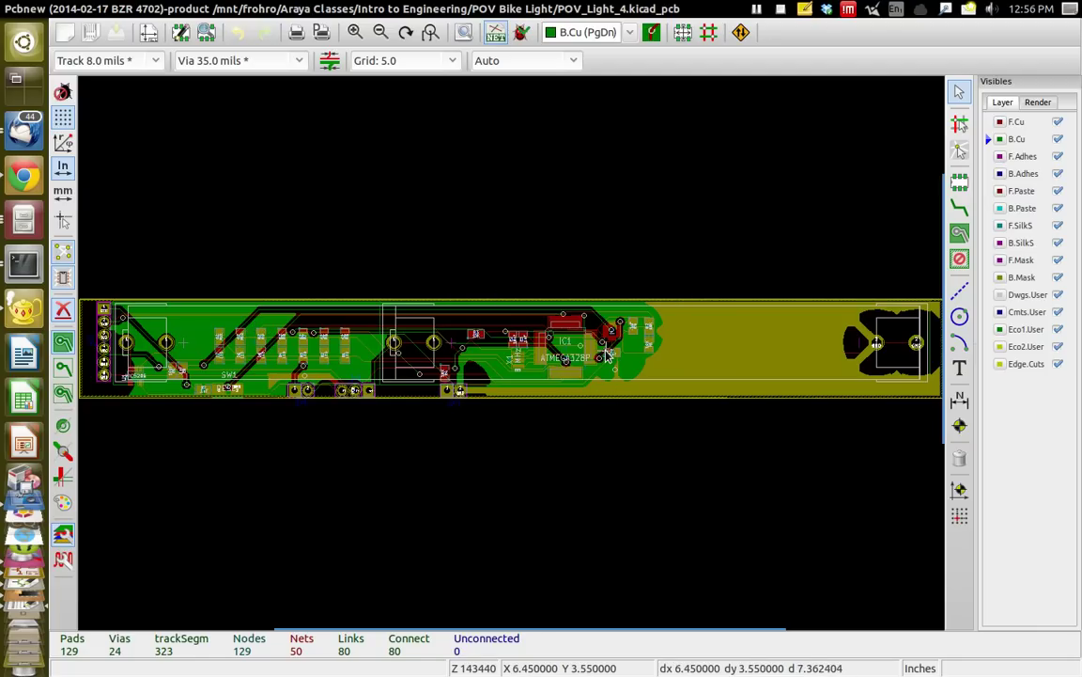
Examine the board layout from end to end, including the pads, net labels, traces and copper zones around IC1, C4 and the connectors.
{"action": "scroll", "coordinate": [618, 361], "scroll_direction": "down", "scroll_amount": 3}
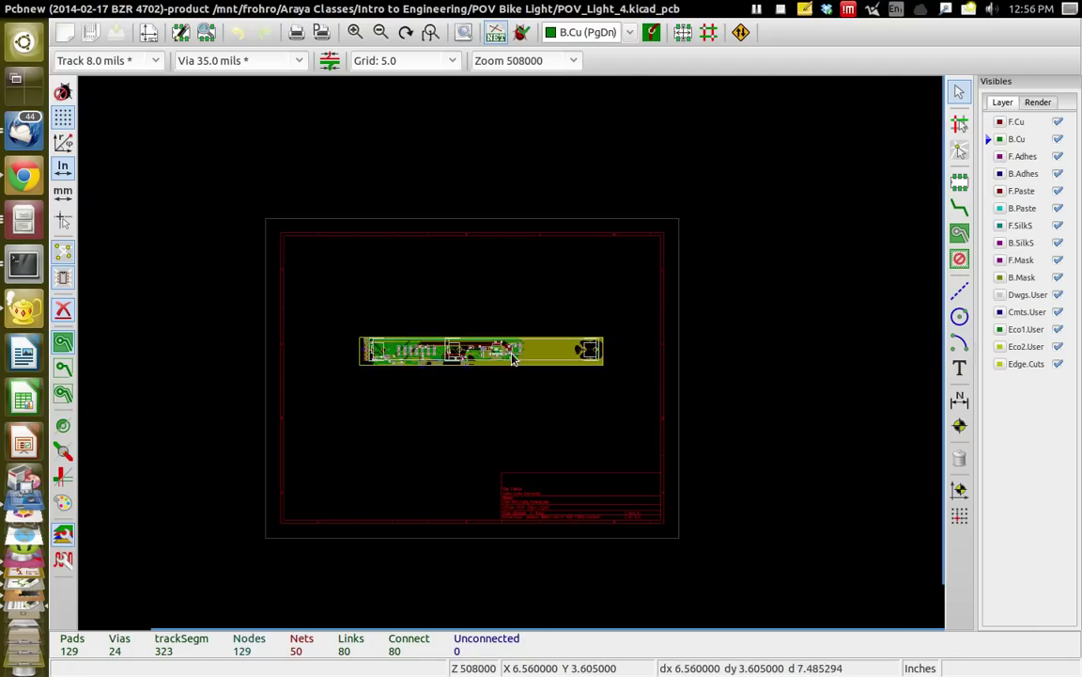
{"action": "scroll", "coordinate": [513, 357], "scroll_direction": "up", "scroll_amount": 8}
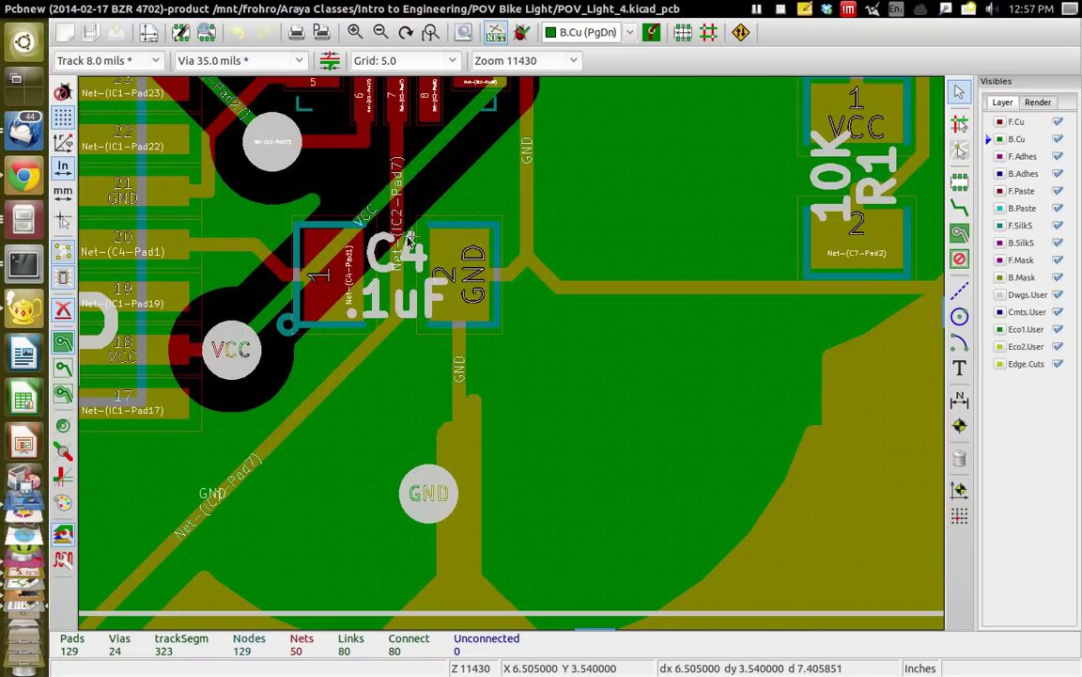
{"action": "scroll", "coordinate": [409, 238], "scroll_direction": "up", "scroll_amount": 2}
{"action": "scroll", "coordinate": [512, 358], "scroll_direction": "down", "scroll_amount": 5}
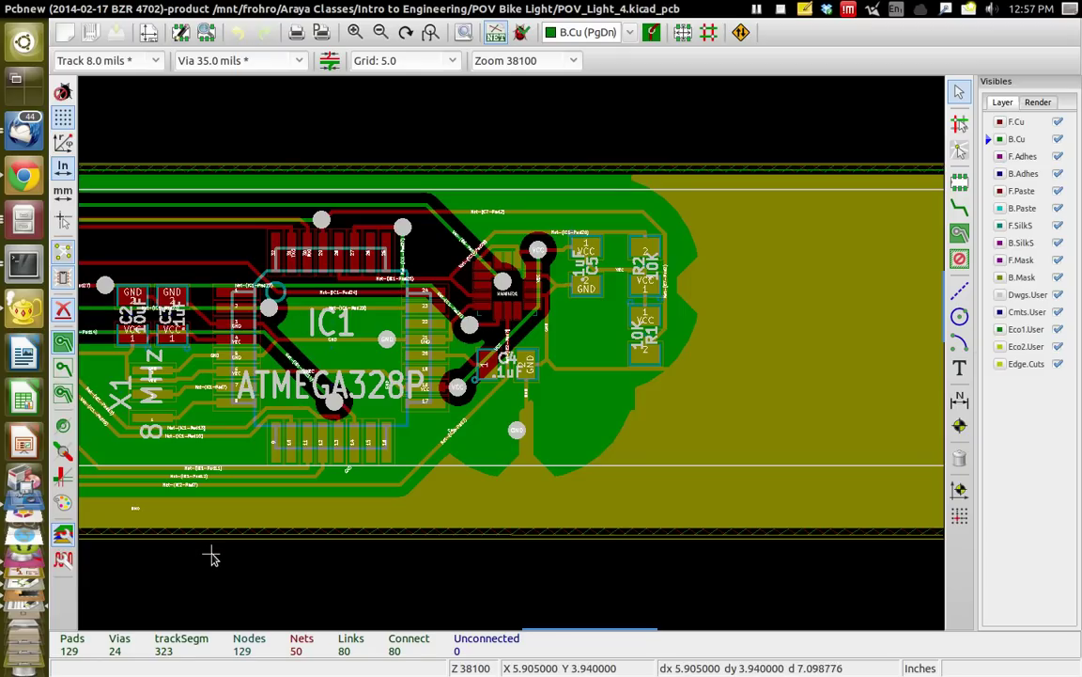
{"action": "scroll", "coordinate": [306, 579], "scroll_direction": "right", "scroll_amount": 3, "text": "ctrl"}
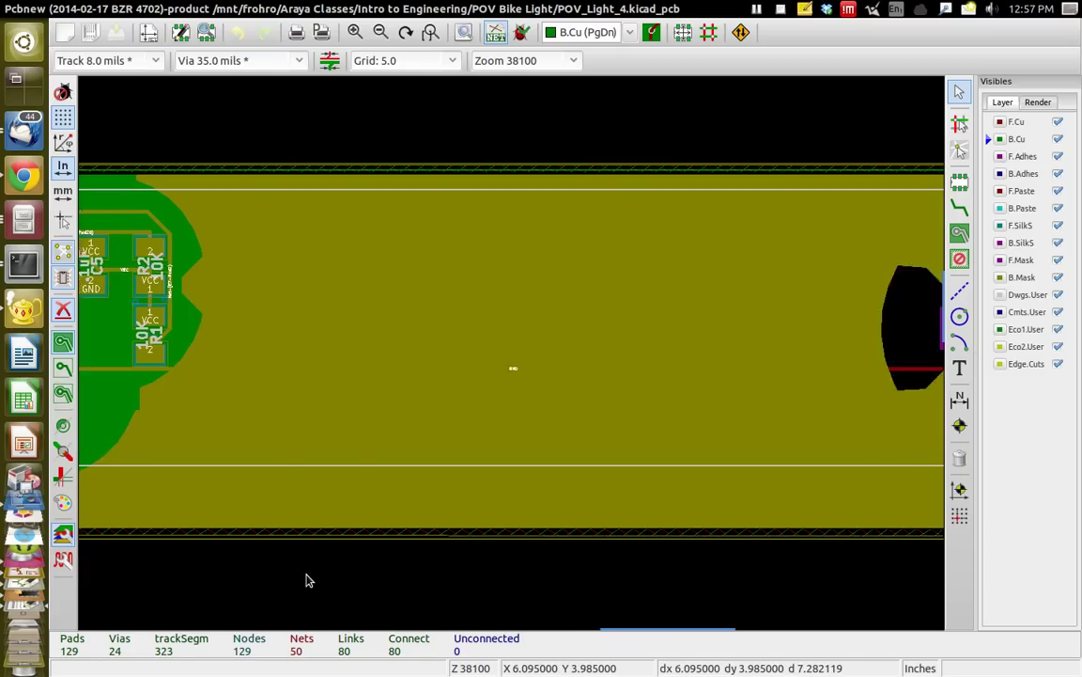
{"action": "scroll", "coordinate": [305, 580], "scroll_direction": "left", "scroll_amount": 8, "text": "ctrl"}
{"action": "scroll", "coordinate": [305, 580], "scroll_direction": "left", "scroll_amount": 4, "text": "ctrl"}
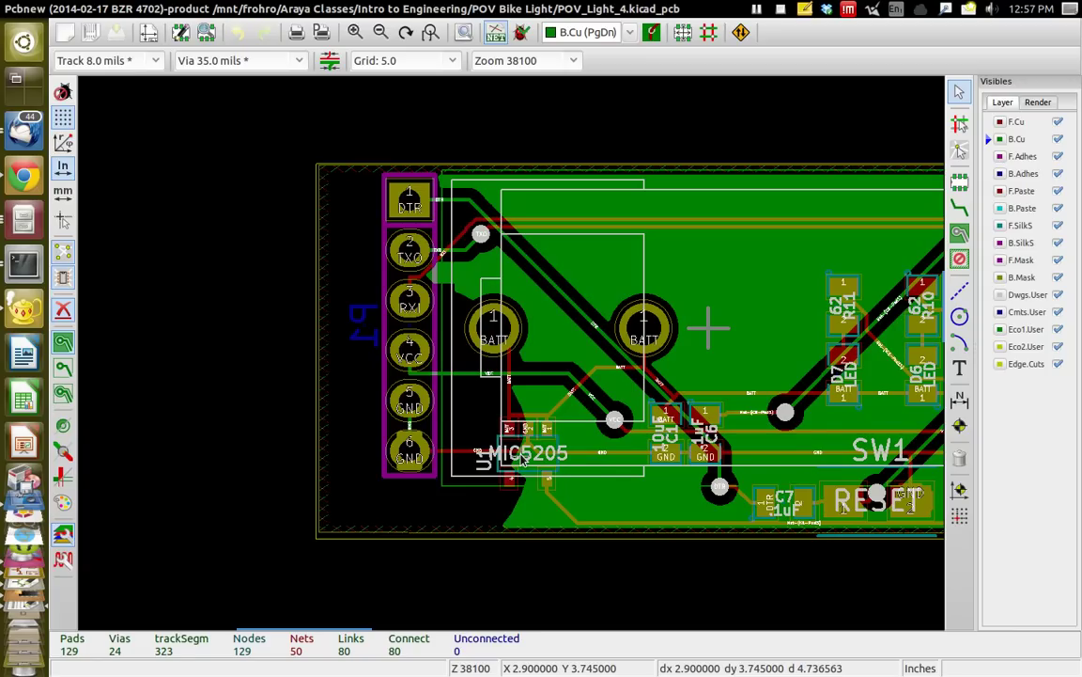
{"action": "scroll", "coordinate": [523, 458], "scroll_direction": "right", "scroll_amount": 8, "text": "ctrl"}
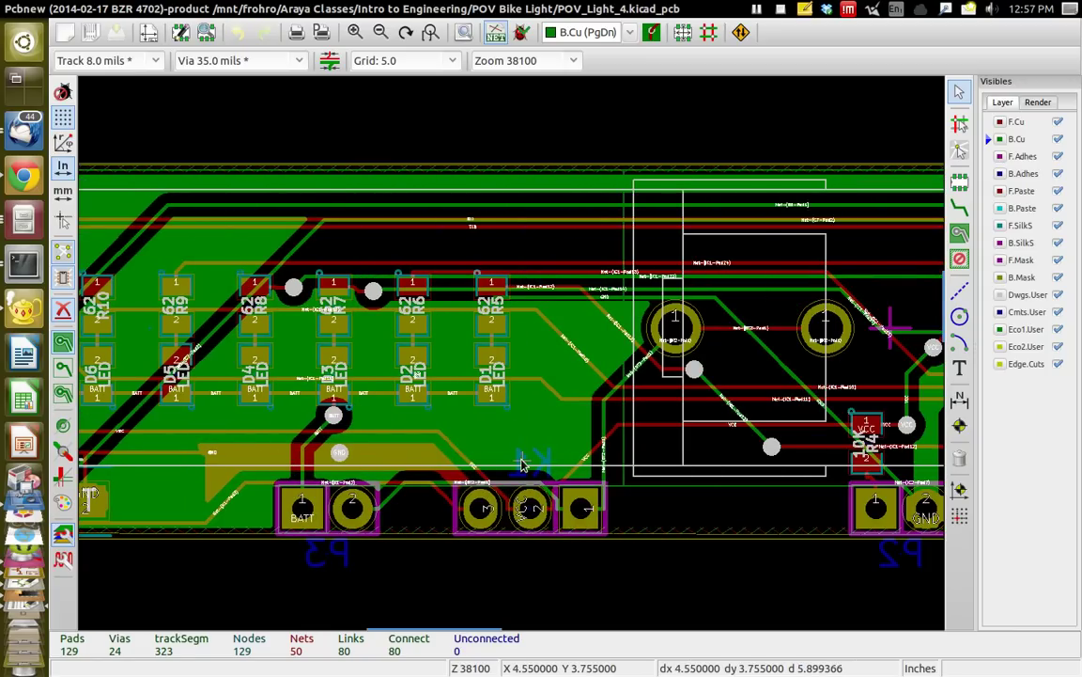
{"action": "scroll", "coordinate": [523, 464], "scroll_direction": "left", "scroll_amount": 8, "text": "ctrl"}
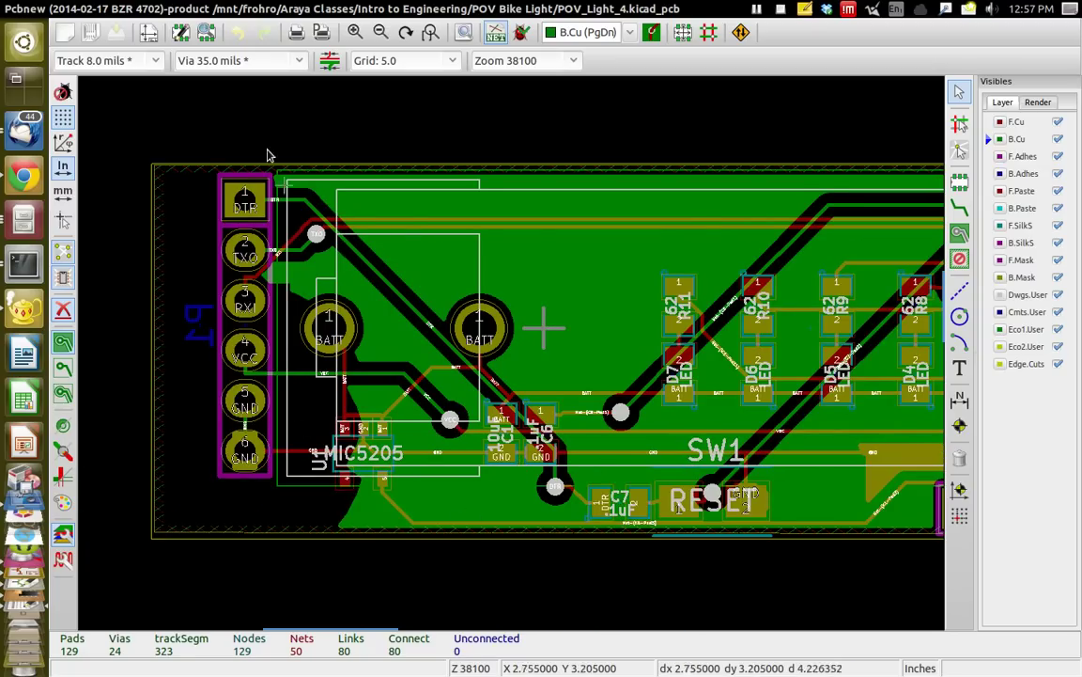
Show the board in the 3D viewer and inspect its components and the battery holder from several angles.
{"action": "mouse_move", "coordinate": [103, 7]}
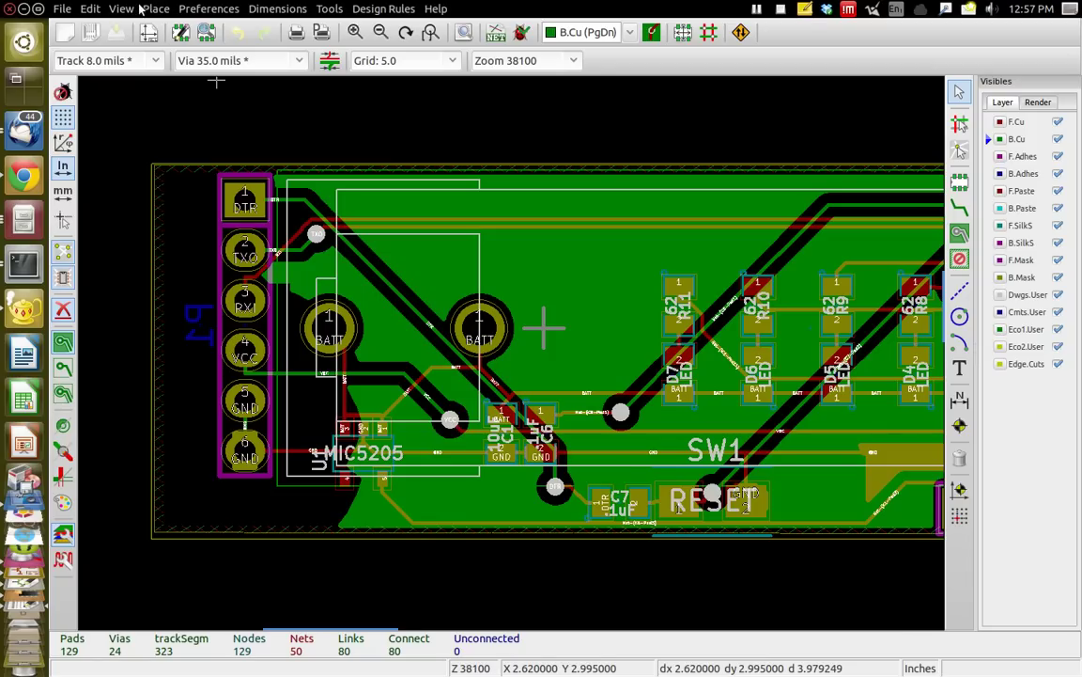
{"action": "left_click", "coordinate": [120, 8]}
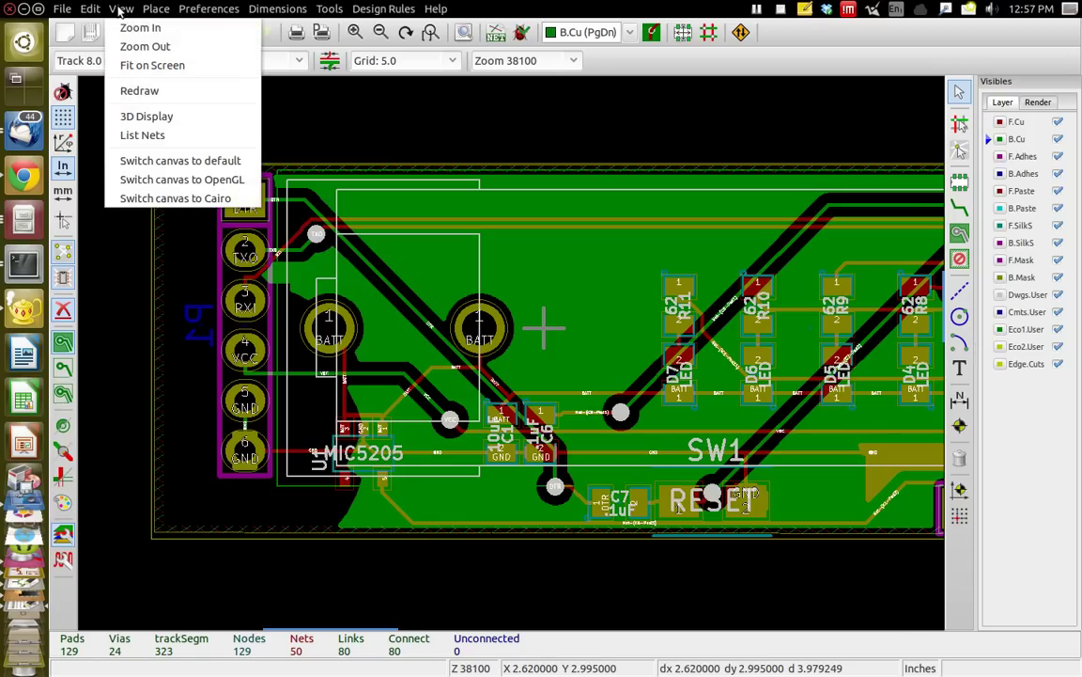
{"action": "left_click", "coordinate": [147, 120]}
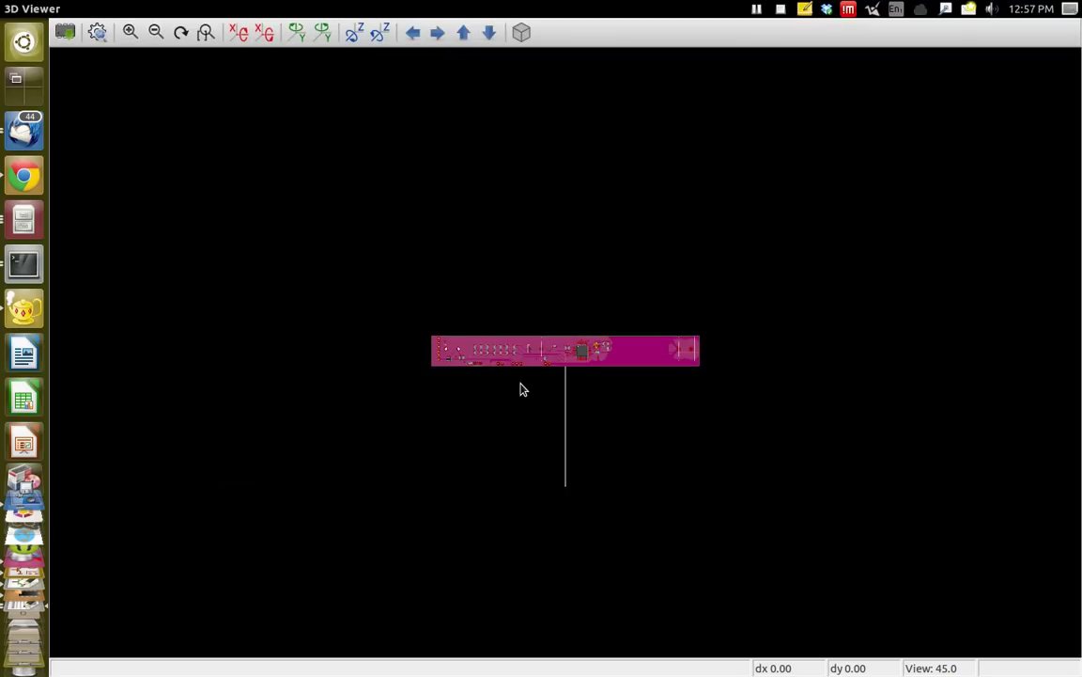
{"action": "scroll", "coordinate": [528, 391], "scroll_direction": "down", "scroll_amount": 3}
{"action": "scroll", "coordinate": [528, 391], "scroll_direction": "up", "scroll_amount": 10}
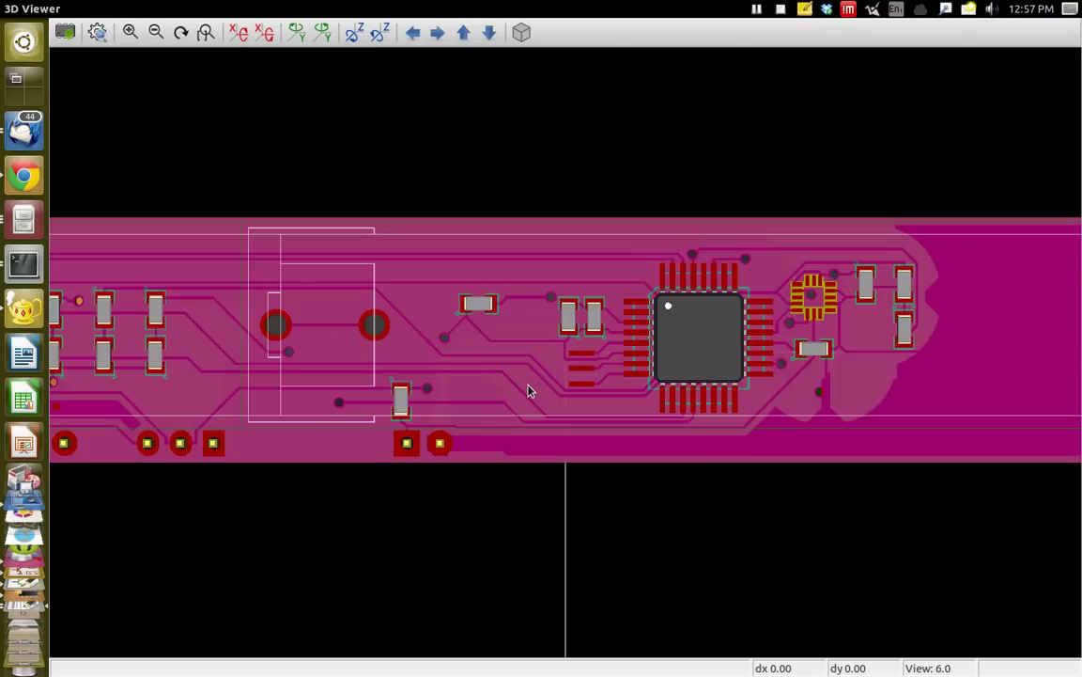
{"action": "scroll", "coordinate": [528, 391], "scroll_direction": "down", "scroll_amount": 3}
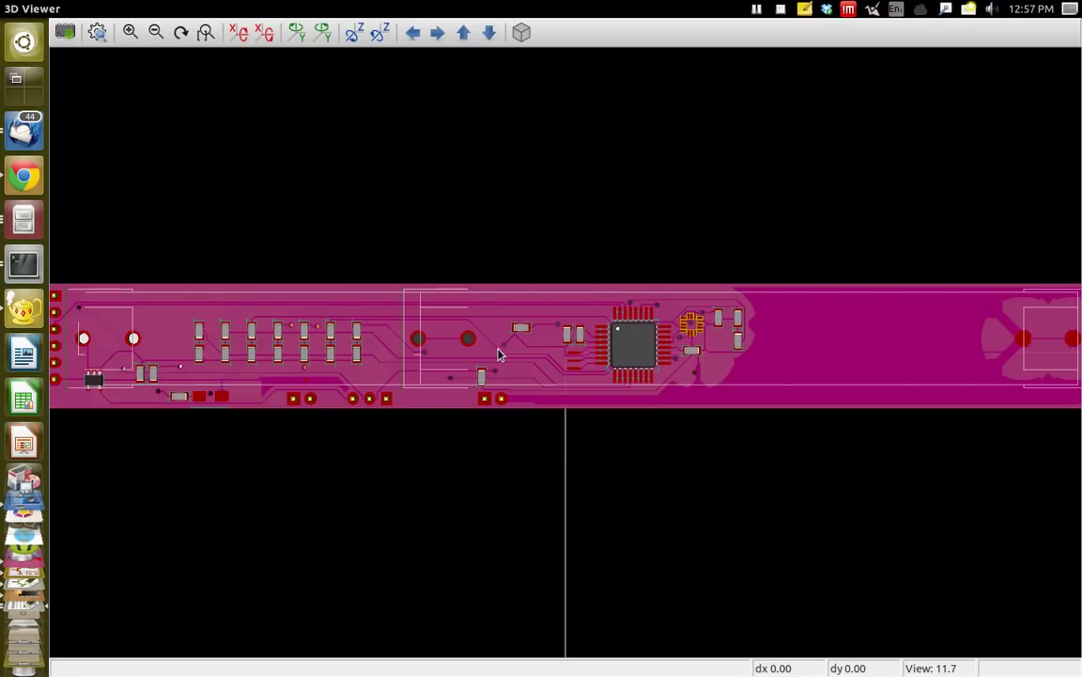
{"action": "left_click_drag", "start_coordinate": [498, 353], "coordinate": [574, 380]}
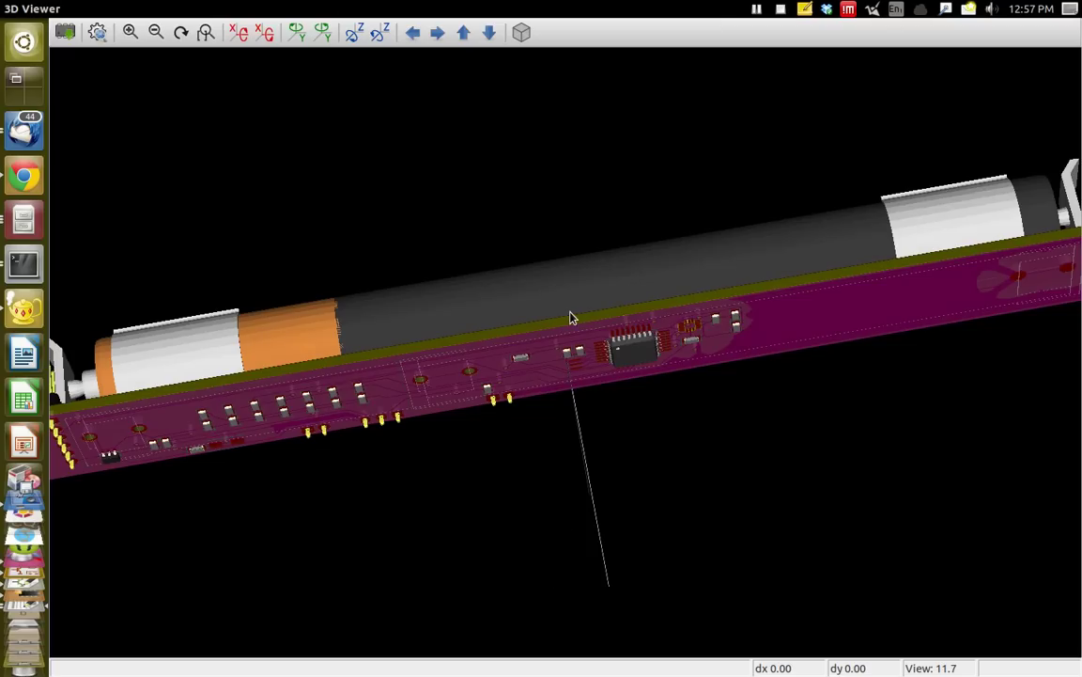
{"action": "left_click_drag", "start_coordinate": [570, 317], "coordinate": [572, 451]}
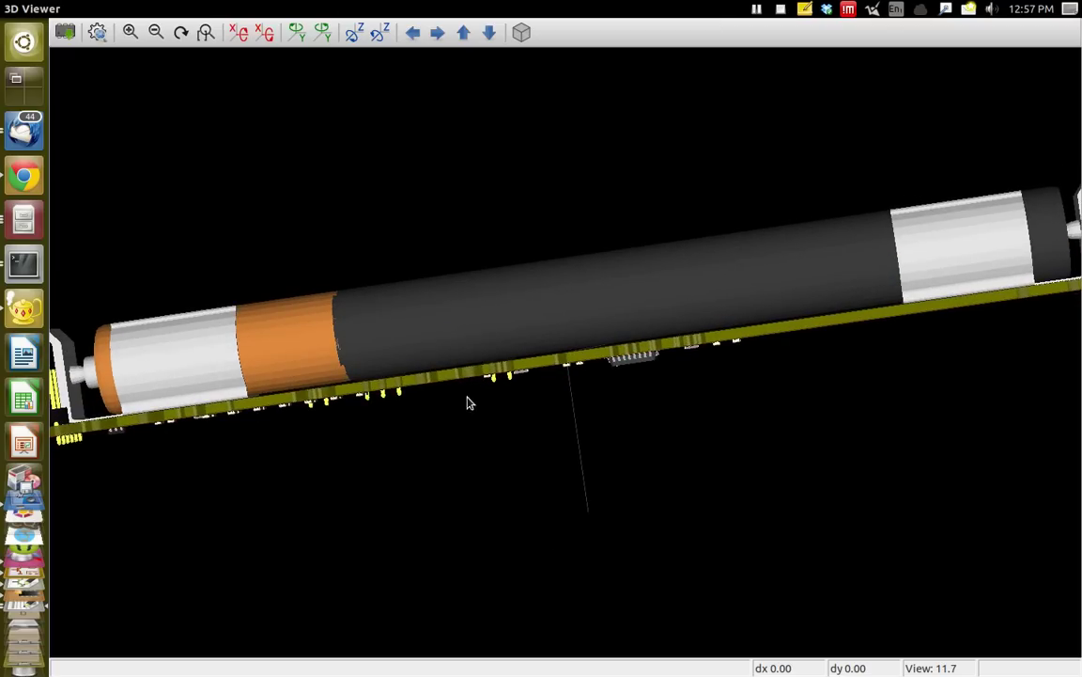
{"action": "left_click_drag", "start_coordinate": [405, 364], "coordinate": [599, 250]}
{"action": "left_click_drag", "start_coordinate": [567, 364], "coordinate": [521, 200]}
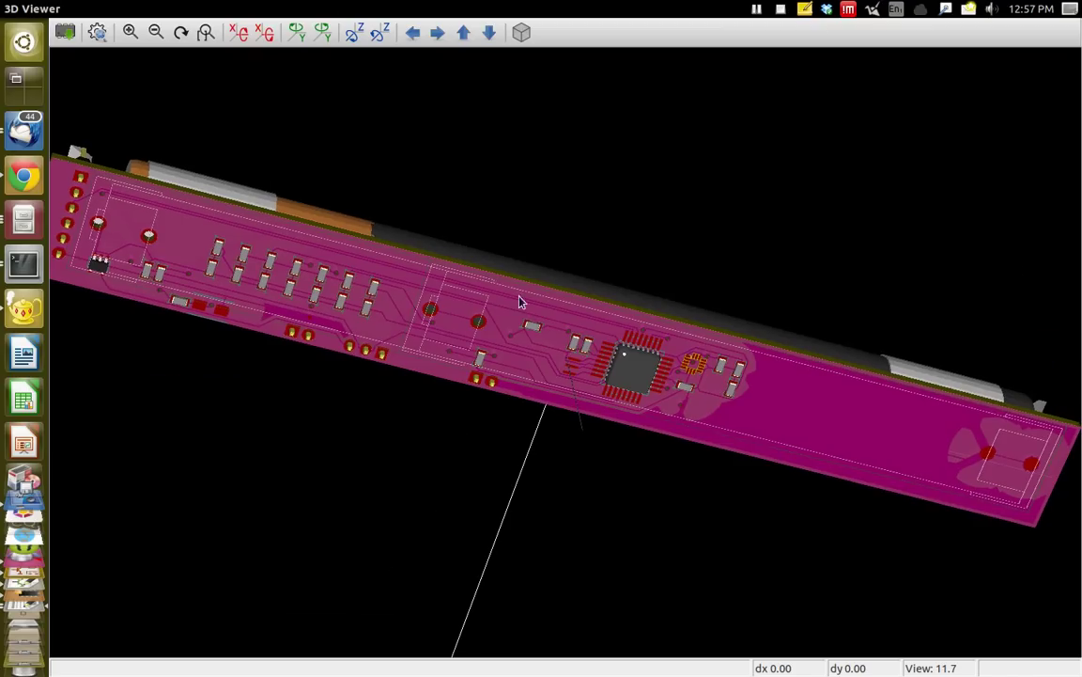
Inspect the component side and the edge headers of the board in 3D, and close the 3D viewer.
{"action": "left_click_drag", "start_coordinate": [520, 343], "coordinate": [592, 100]}
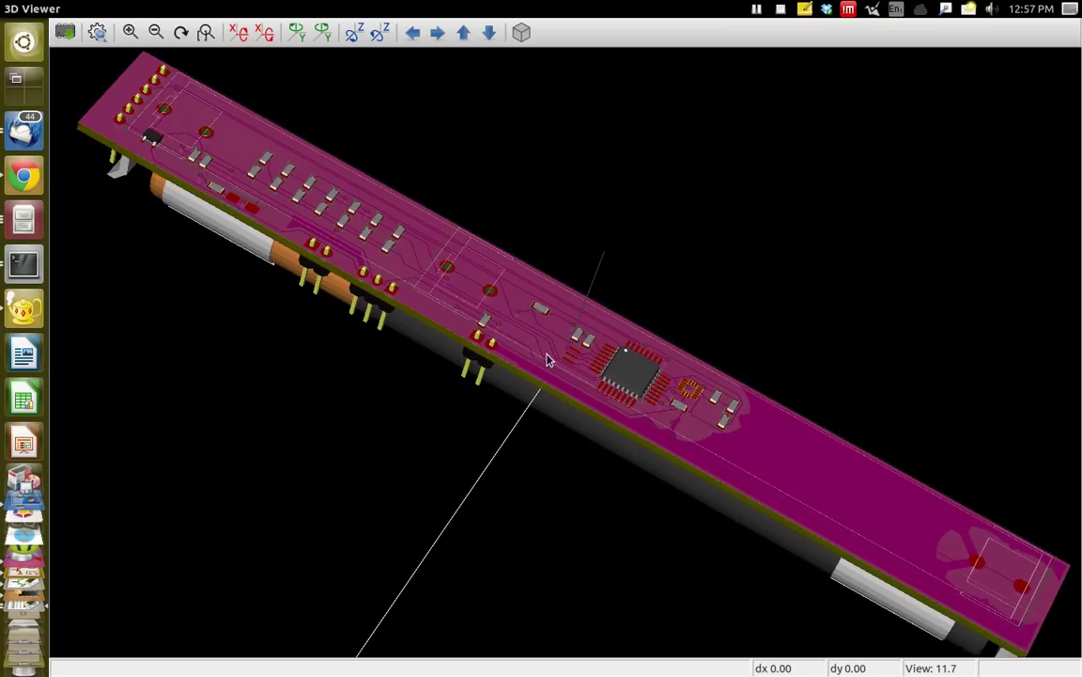
{"action": "left_click_drag", "start_coordinate": [548, 357], "coordinate": [528, 477]}
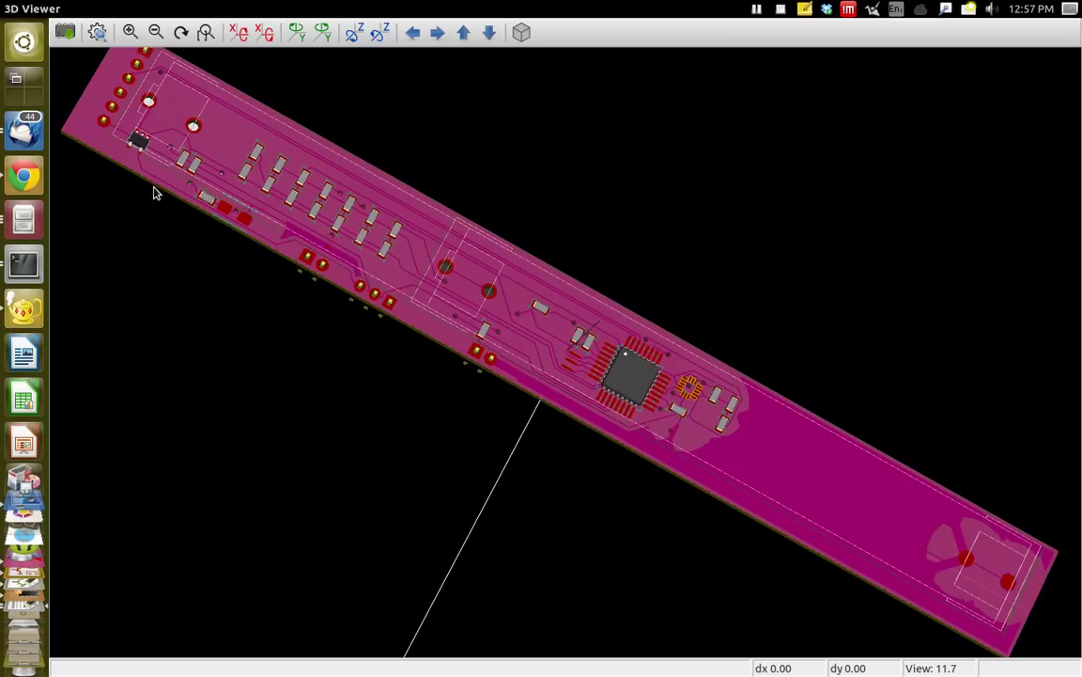
{"action": "left_click", "coordinate": [9, 9]}
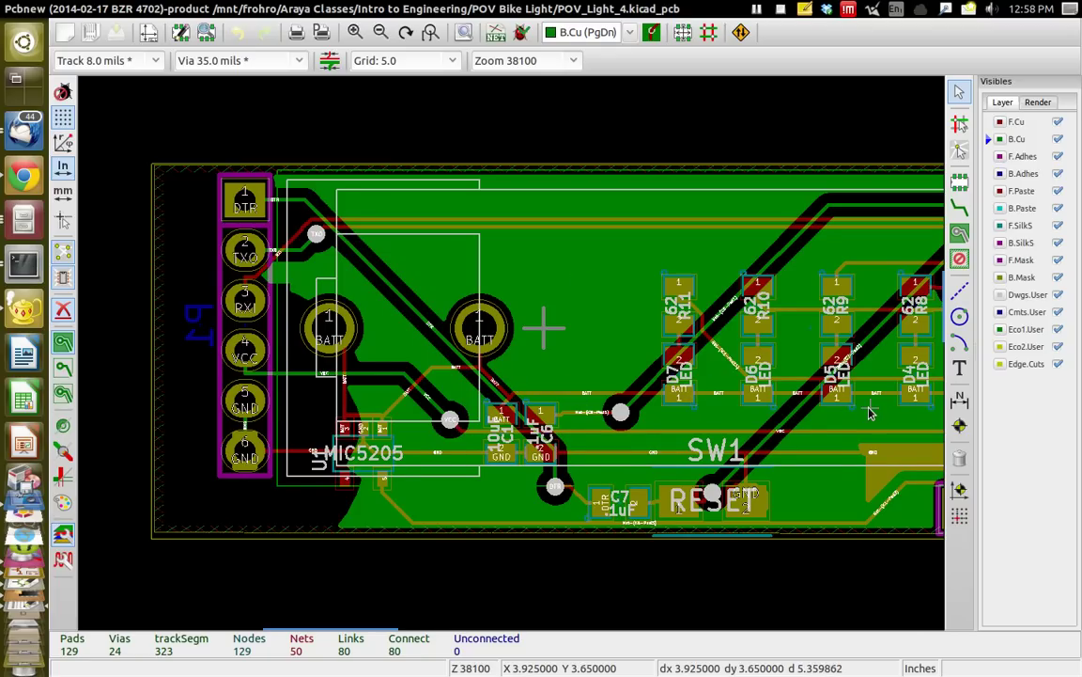
Review the available grid sizes and the FreeRoute export and import options, closing both without changes.
{"action": "scroll", "coordinate": [869, 412], "scroll_direction": "right", "scroll_amount": 4, "text": "ctrl"}
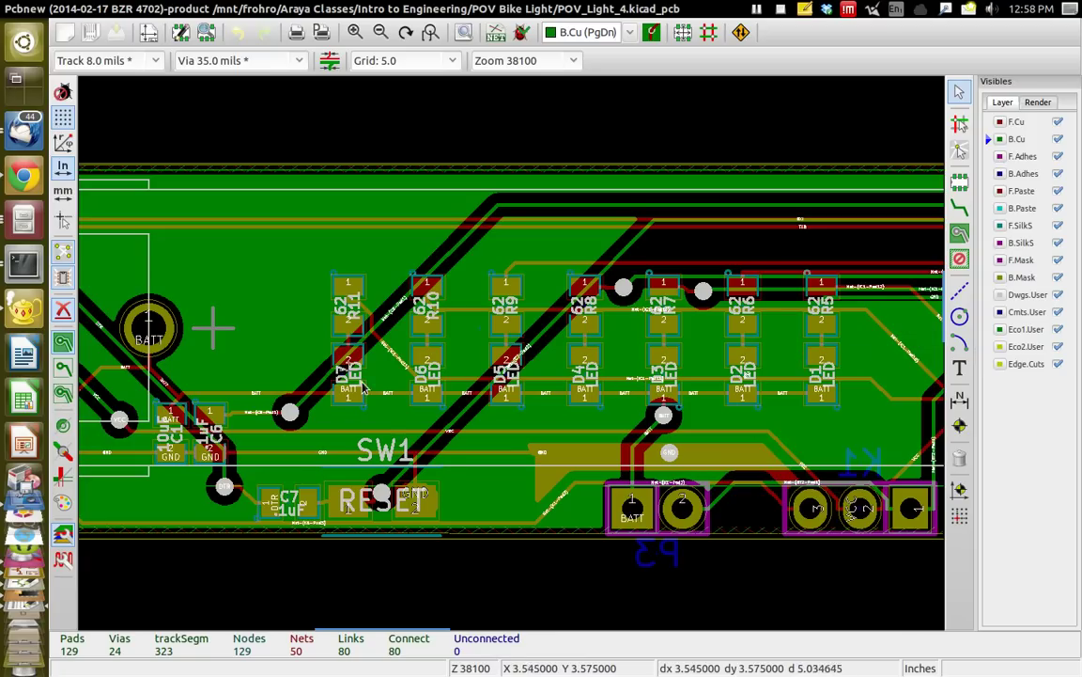
{"action": "left_click", "coordinate": [453, 61]}
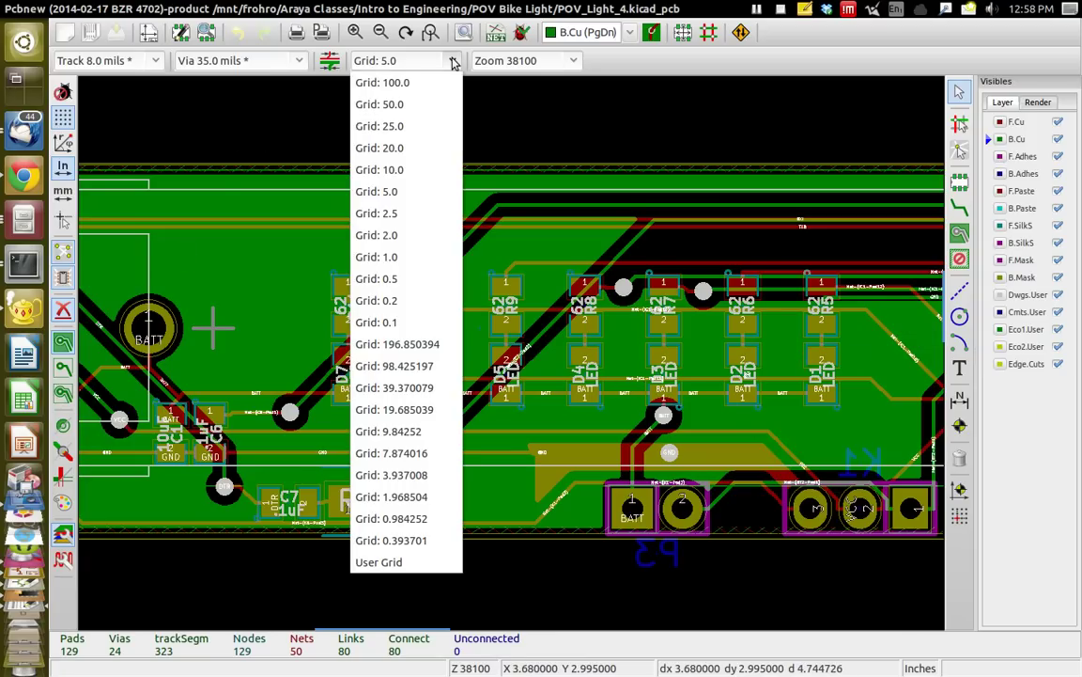
{"action": "left_click", "coordinate": [453, 61]}
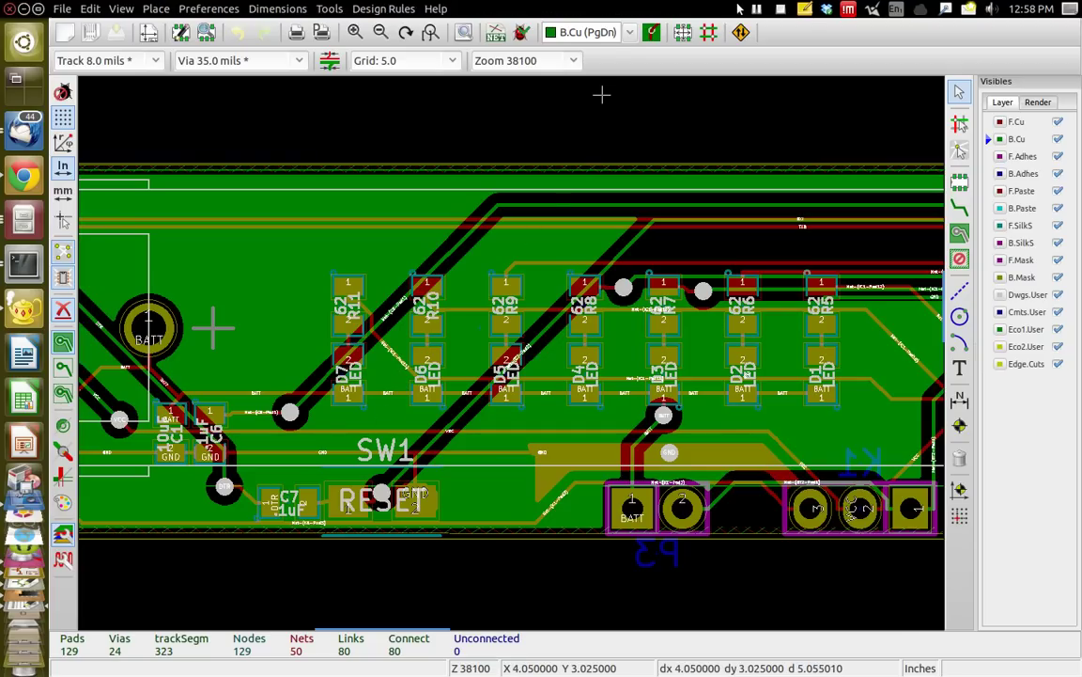
{"action": "left_click", "coordinate": [741, 33]}
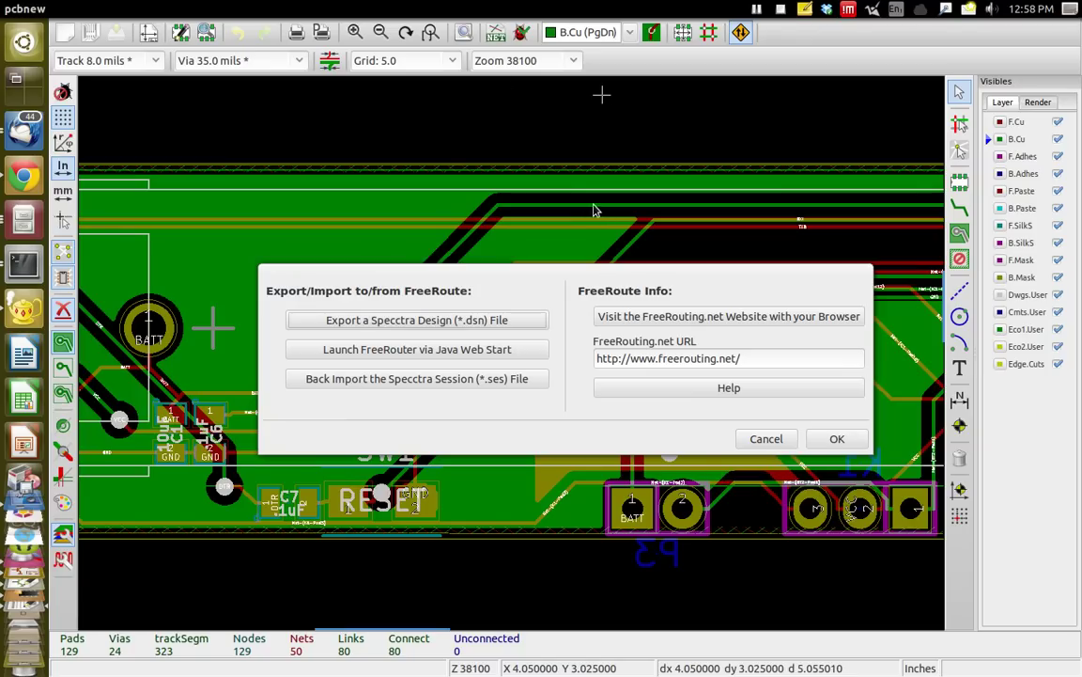
{"action": "left_click", "coordinate": [766, 439]}
Review the board's net class parameters and global design rules, and close the Design Rules Editor without changes.
{"action": "mouse_move", "coordinate": [549, 6]}
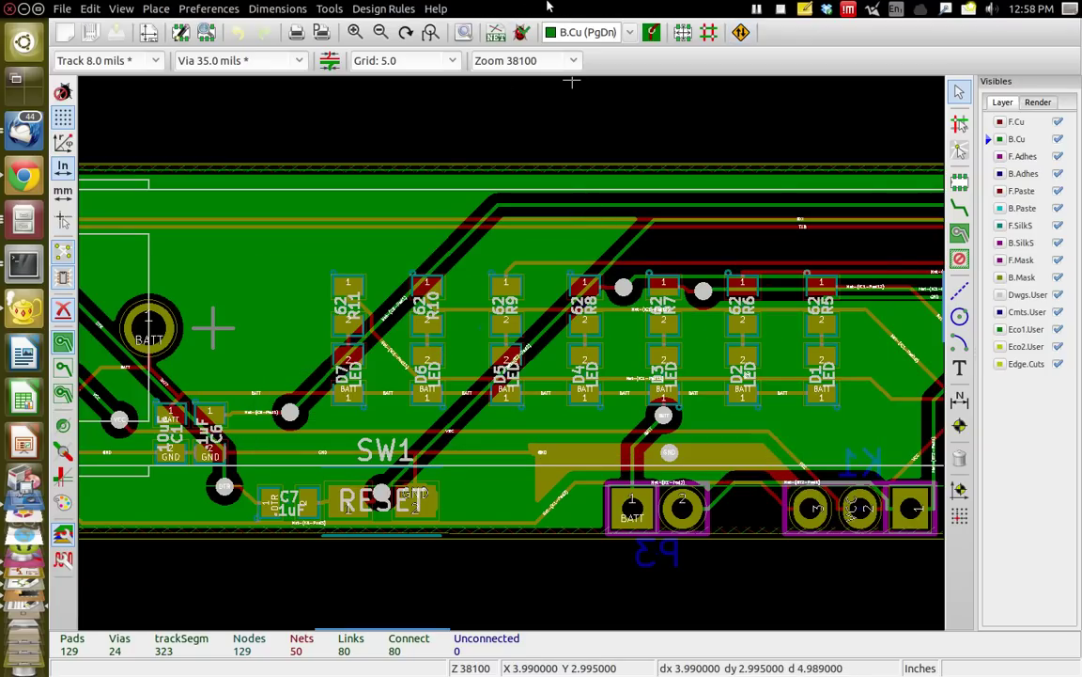
{"action": "left_click", "coordinate": [384, 8]}
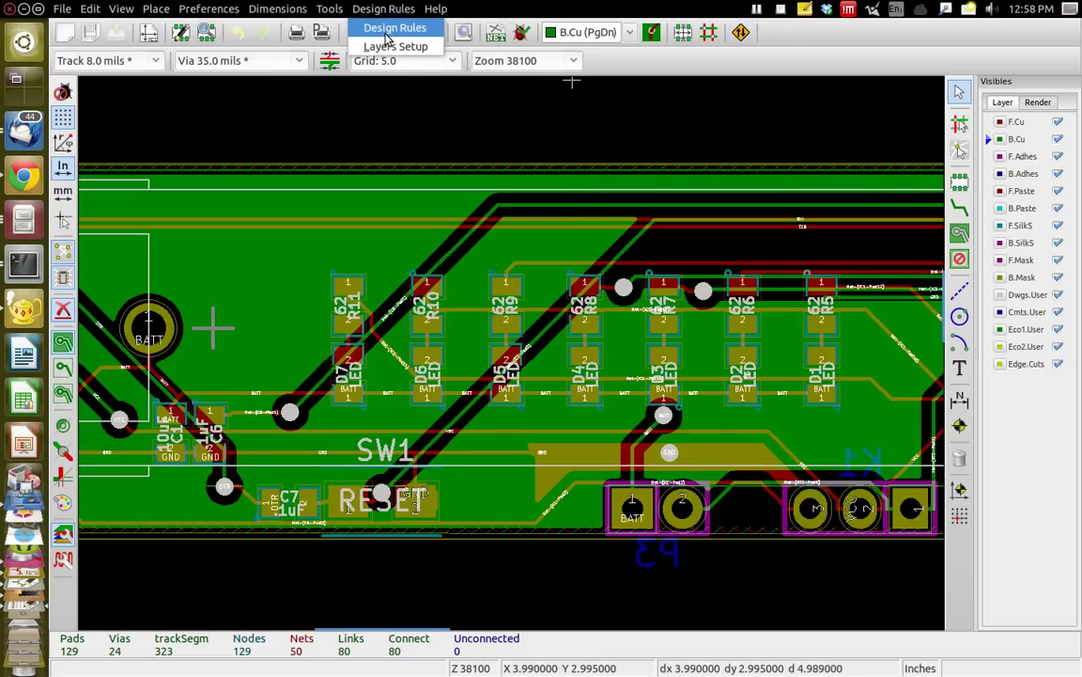
{"action": "left_click", "coordinate": [388, 30]}
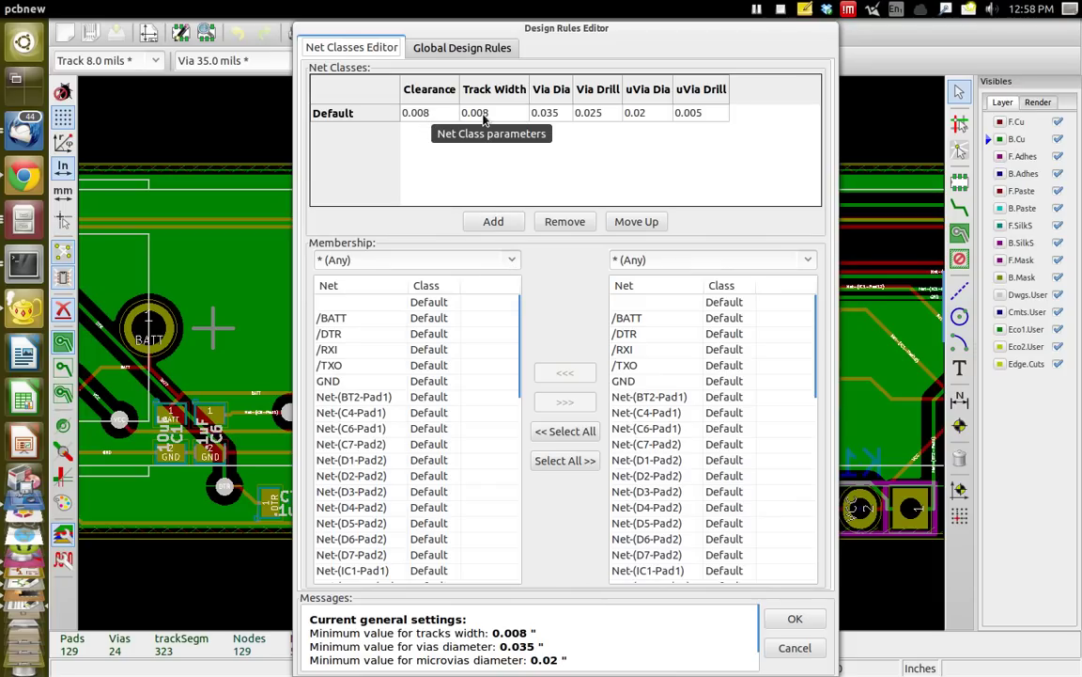
{"action": "left_click", "coordinate": [464, 49]}
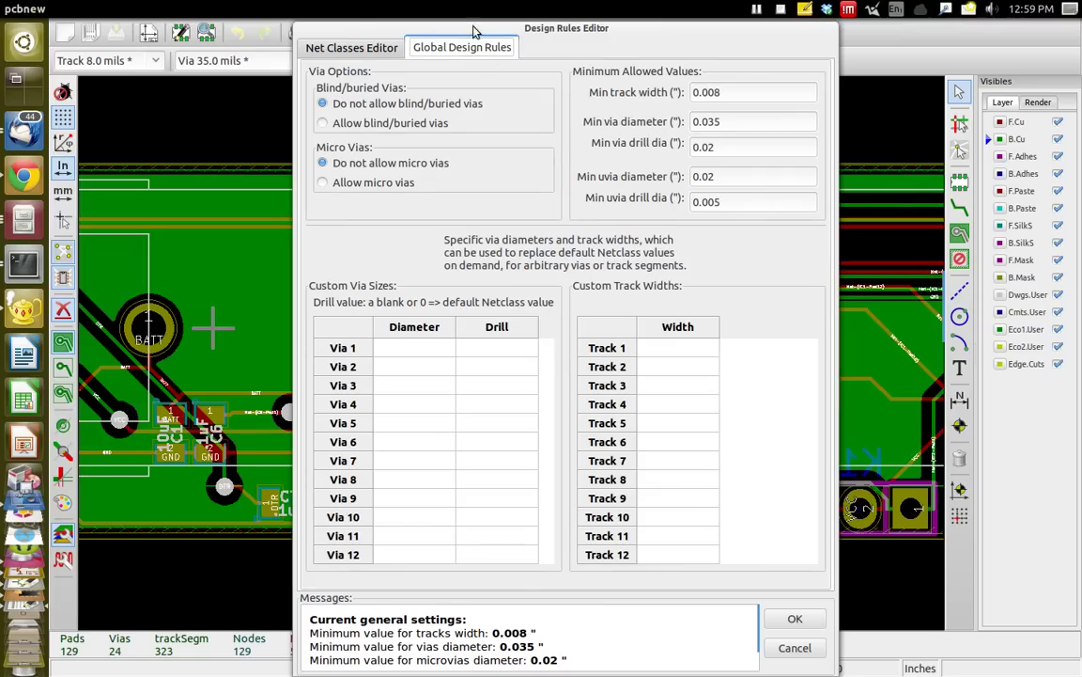
{"action": "left_click", "coordinate": [783, 649]}
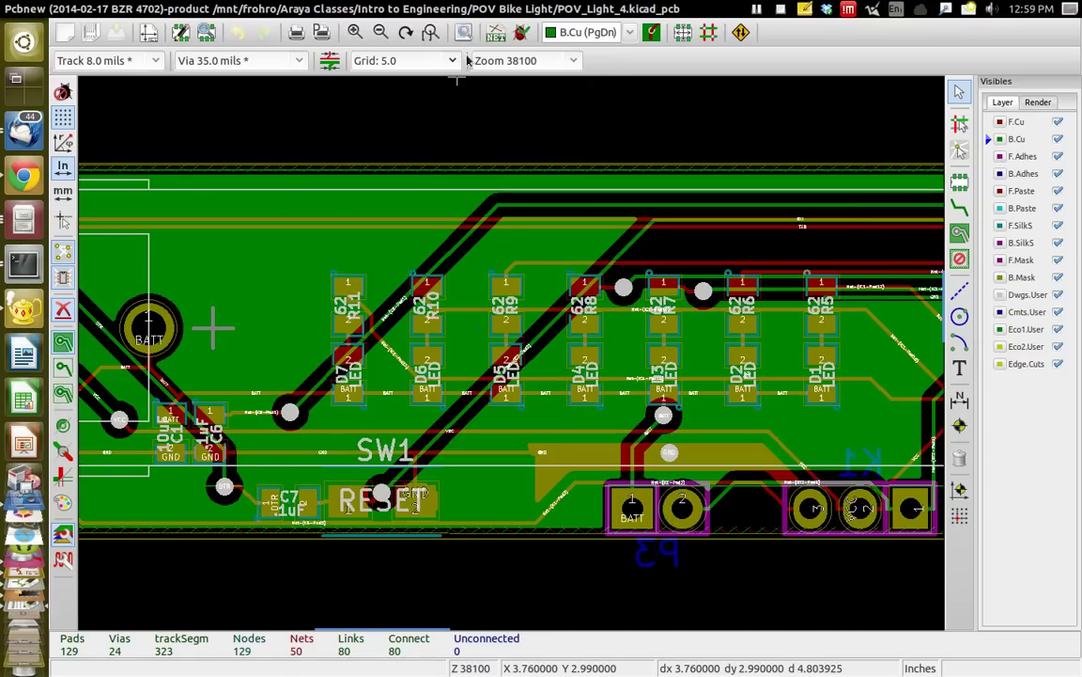
Export the board as the Specctra design file POV_Light_4.dsn in the POV Bike Light folder.
{"action": "left_click", "coordinate": [742, 32]}
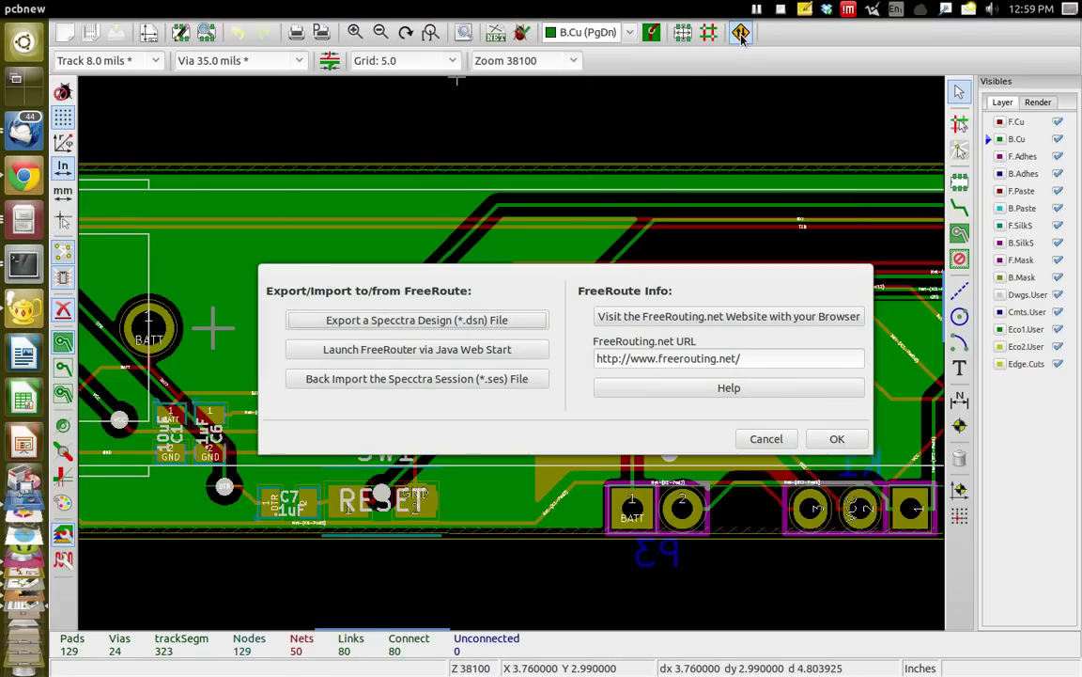
{"action": "left_click", "coordinate": [430, 321]}
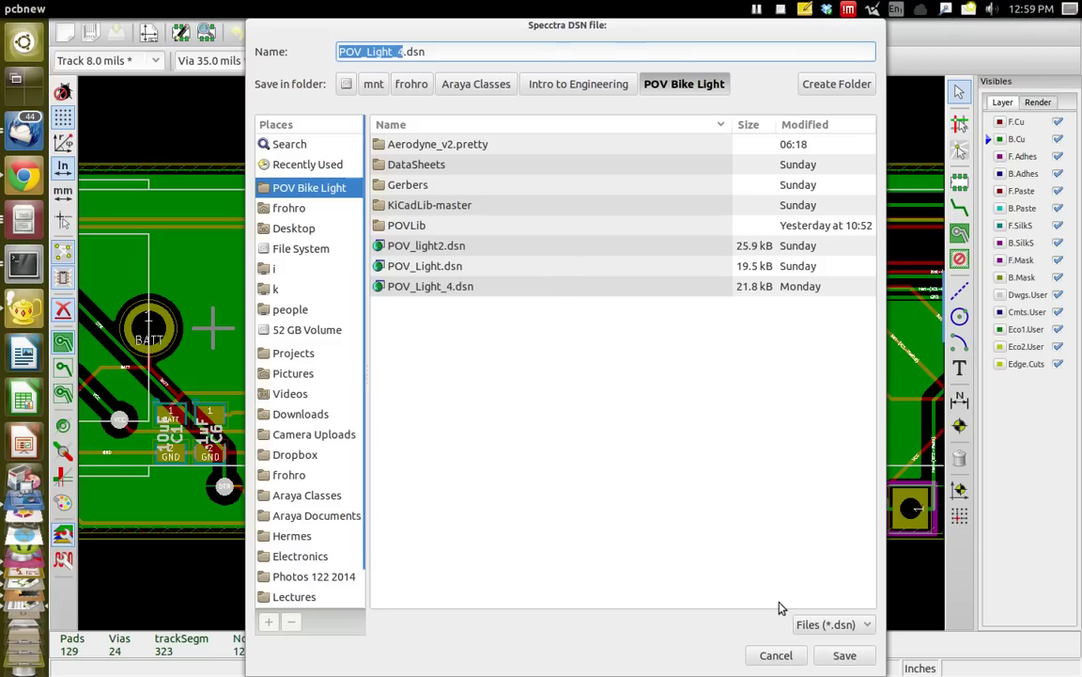
{"action": "left_click", "coordinate": [851, 657]}
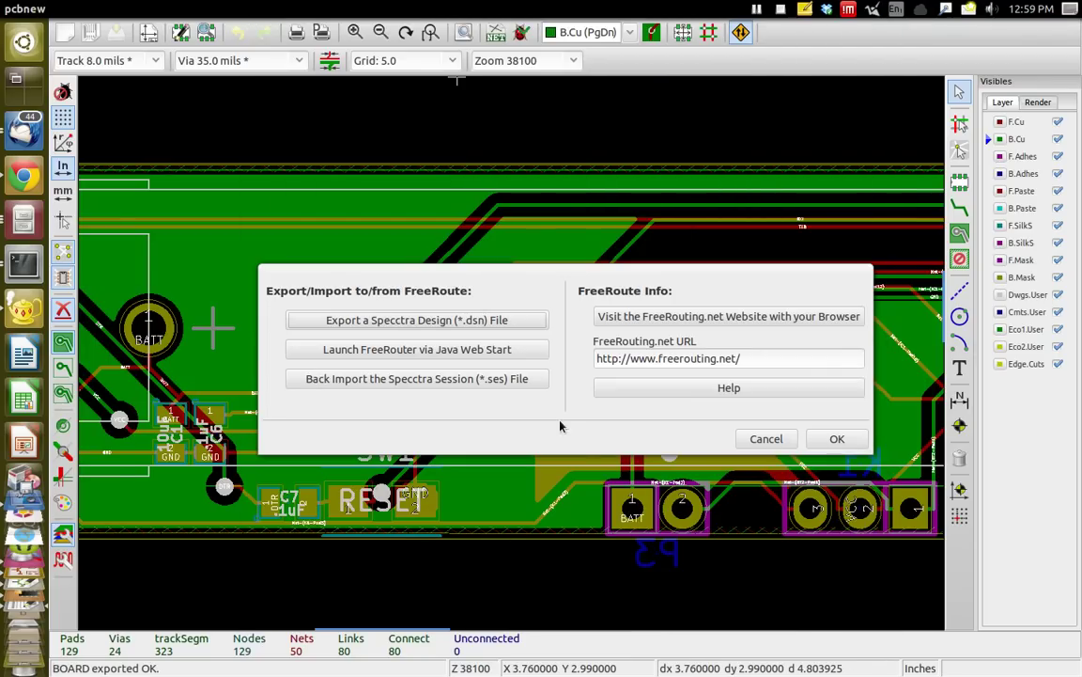
Launch FreeRouter, allow it to read local files, and load the POV_Light_4.dsn design from the home folder.
{"action": "left_click", "coordinate": [460, 350]}
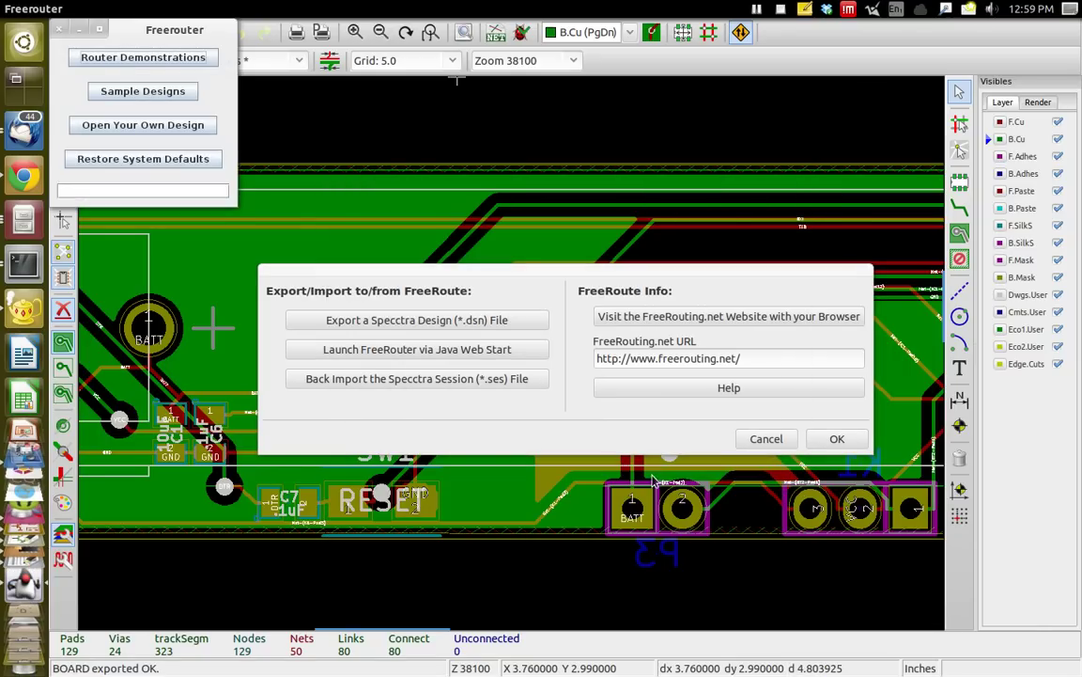
{"action": "left_click", "coordinate": [169, 131]}
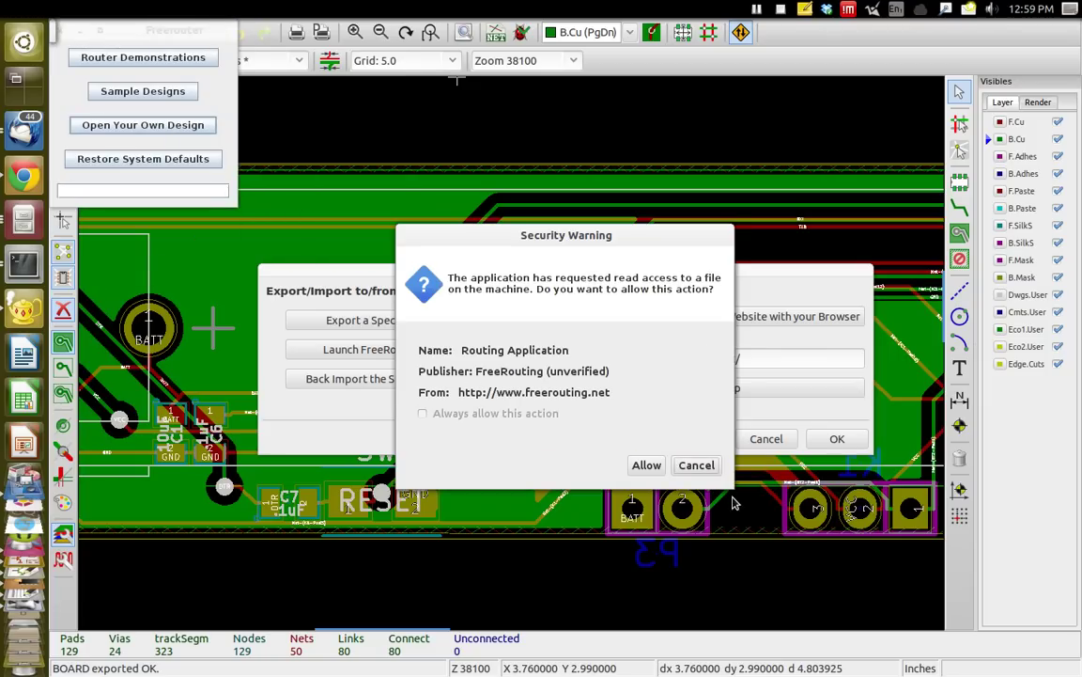
{"action": "left_click", "coordinate": [646, 466]}
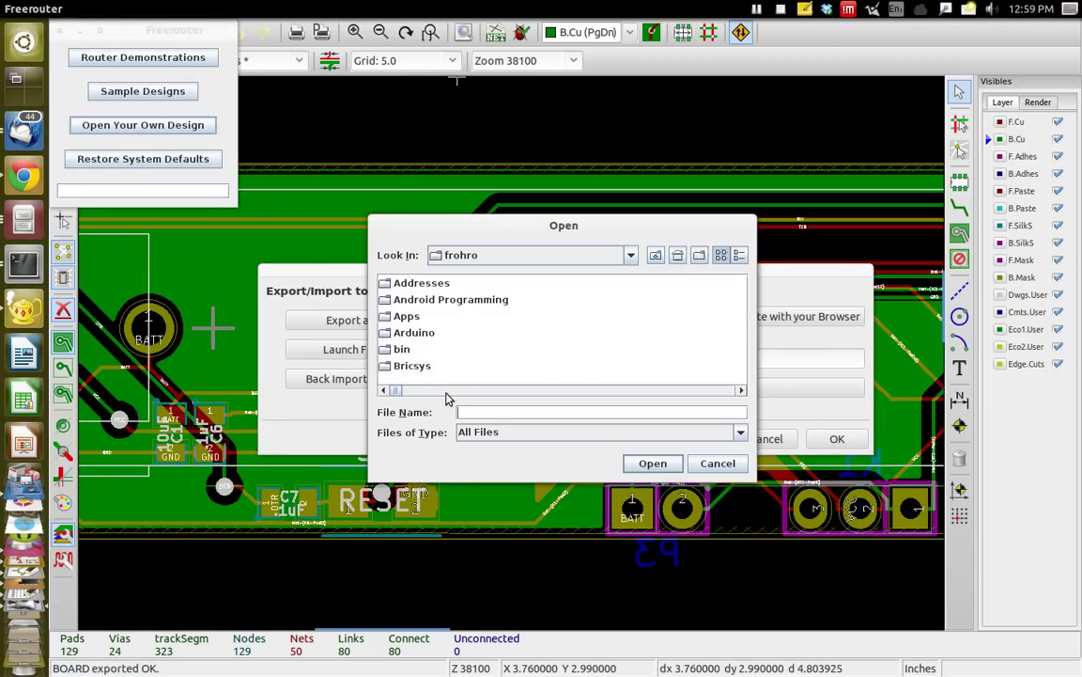
{"action": "left_click_drag", "start_coordinate": [399, 393], "coordinate": [663, 399]}
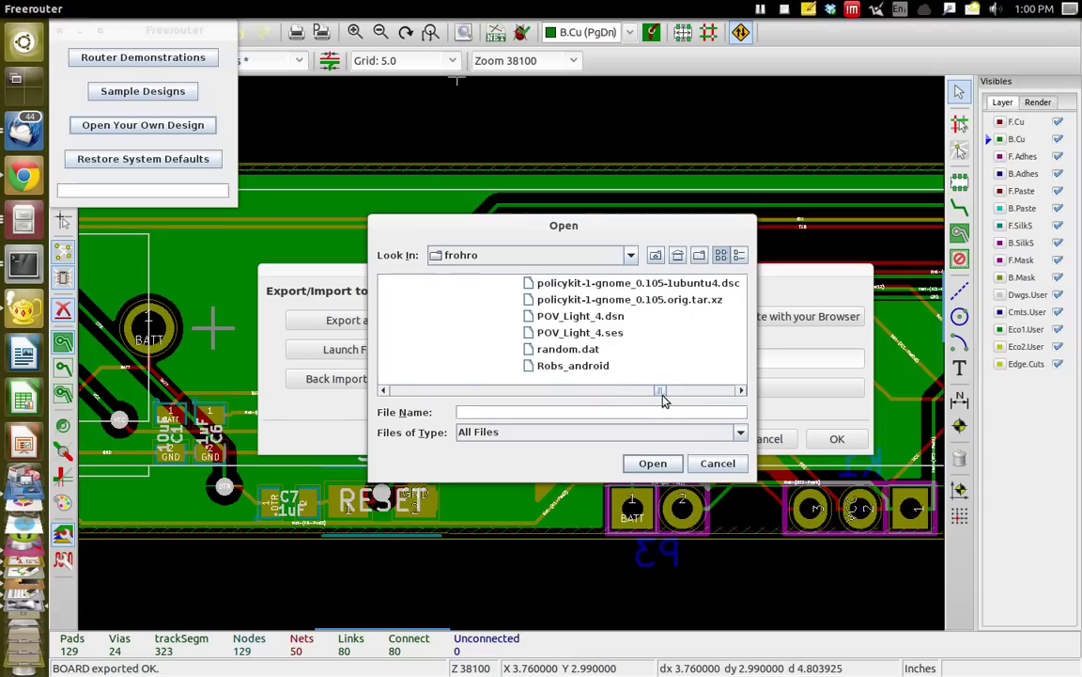
{"action": "left_click", "coordinate": [567, 323]}
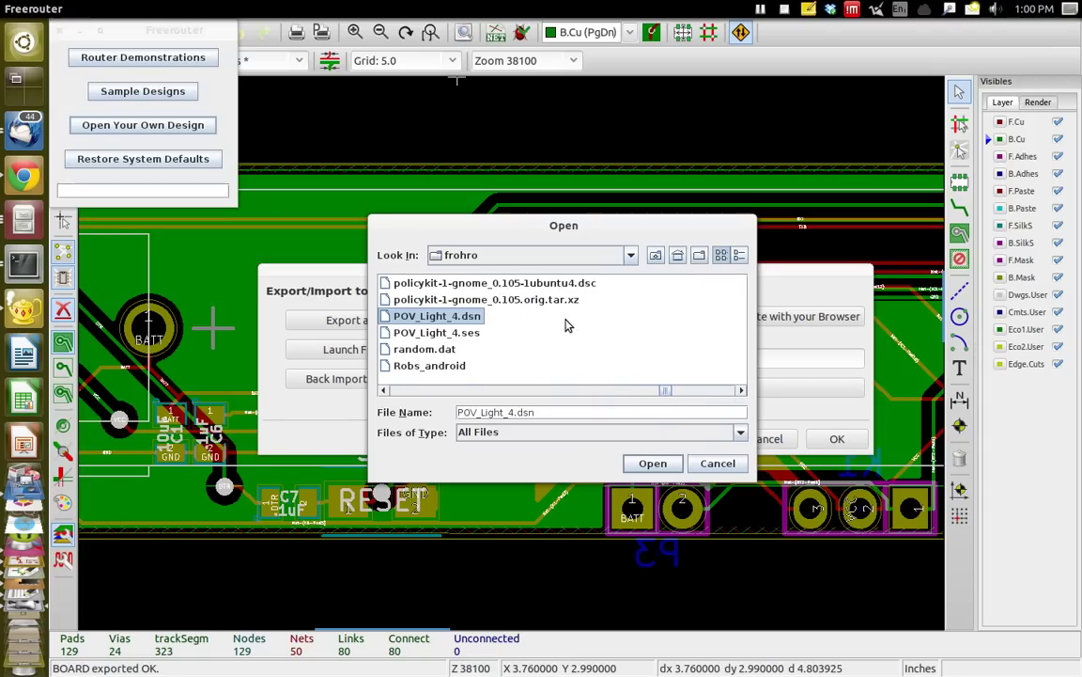
{"action": "left_click", "coordinate": [653, 464]}
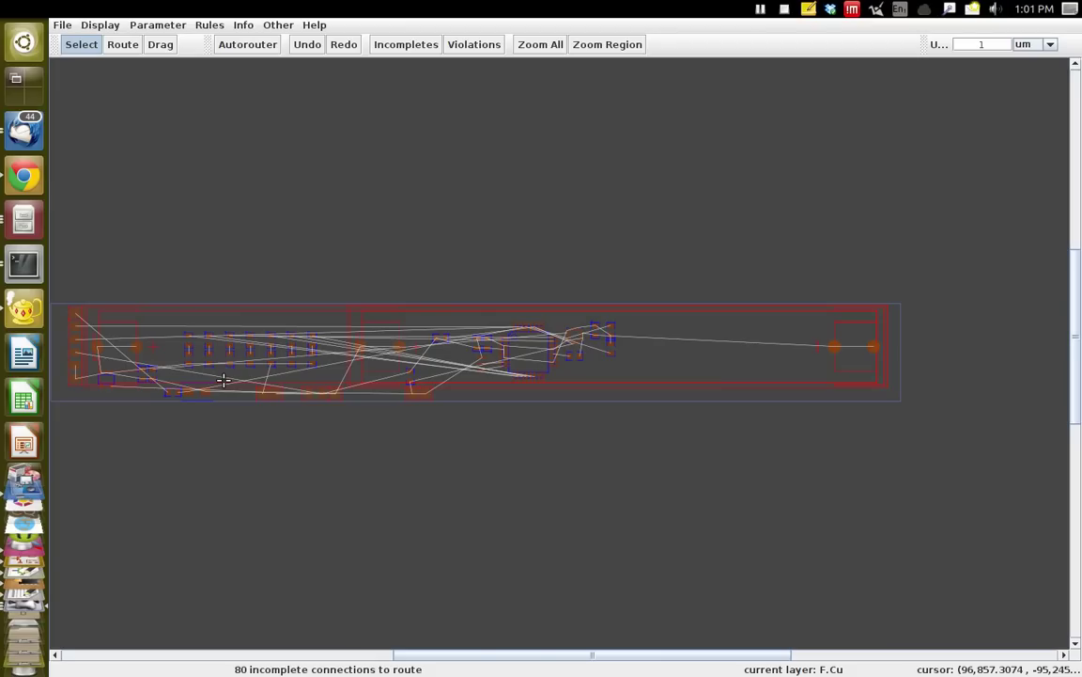
Set the via costs to 8 in the detailed autoroute parameters, and close the parameter windows.
{"action": "left_click", "coordinate": [143, 28]}
{"action": "left_click", "coordinate": [149, 71]}
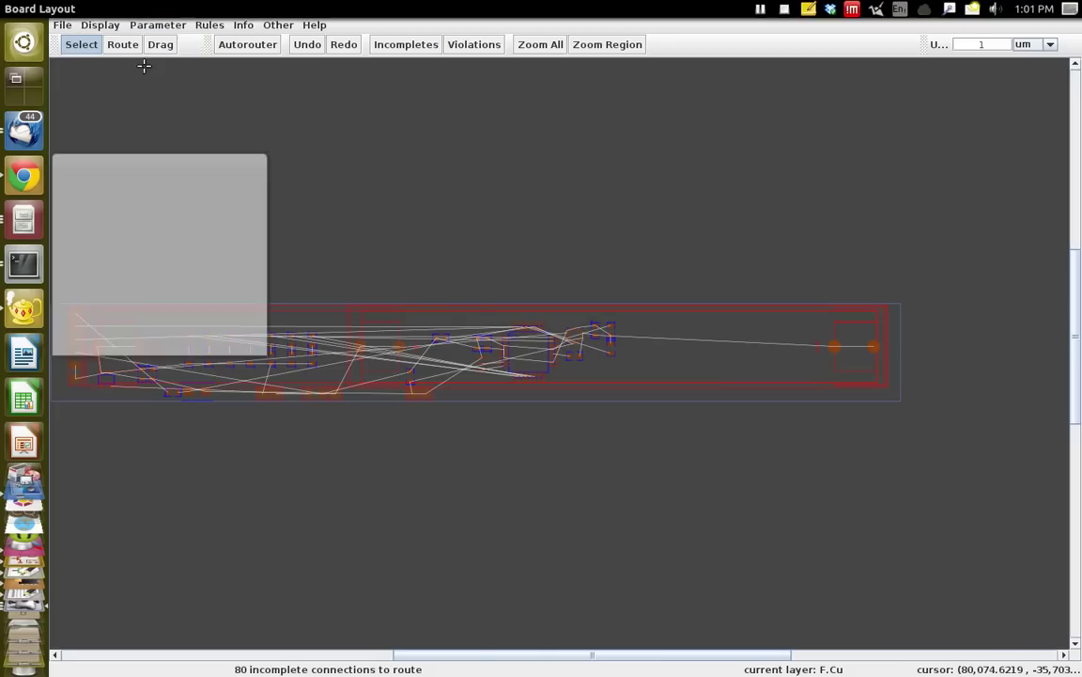
{"action": "left_click", "coordinate": [111, 347]}
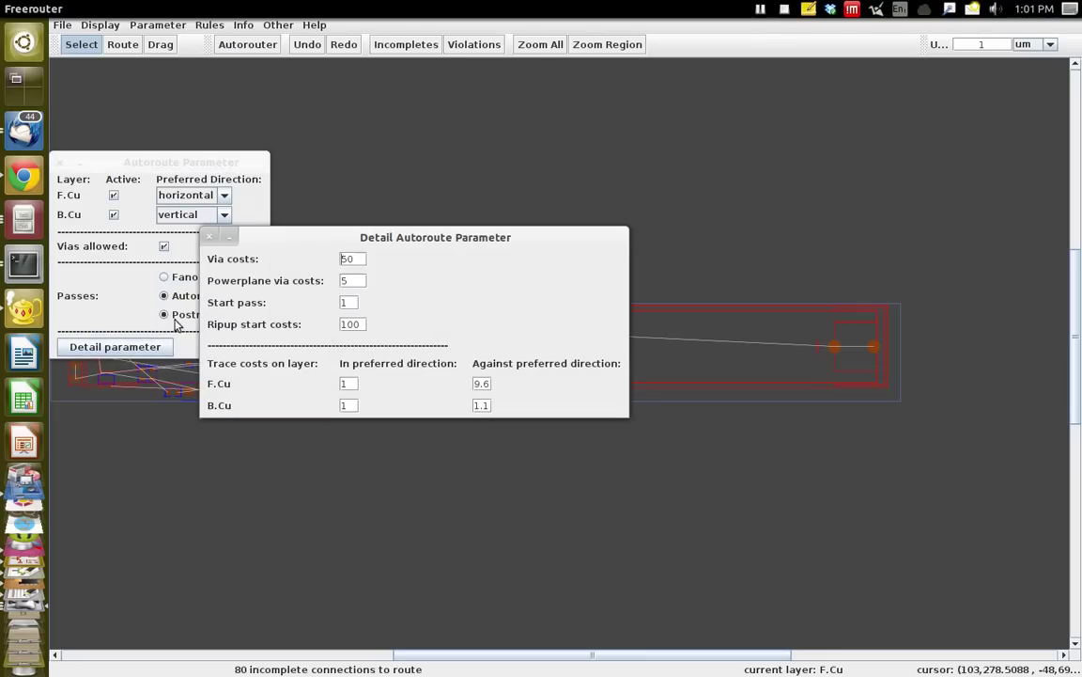
{"action": "left_click_drag", "start_coordinate": [357, 259], "coordinate": [326, 261]}
{"action": "type", "text": "8"}
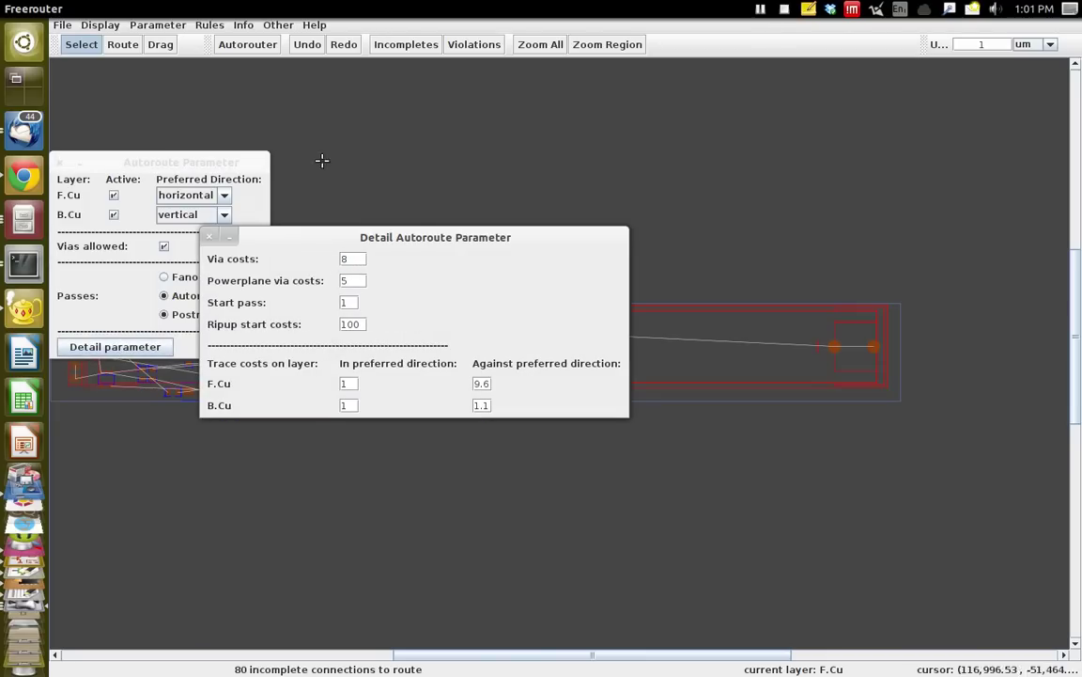
{"action": "left_click", "coordinate": [211, 236]}
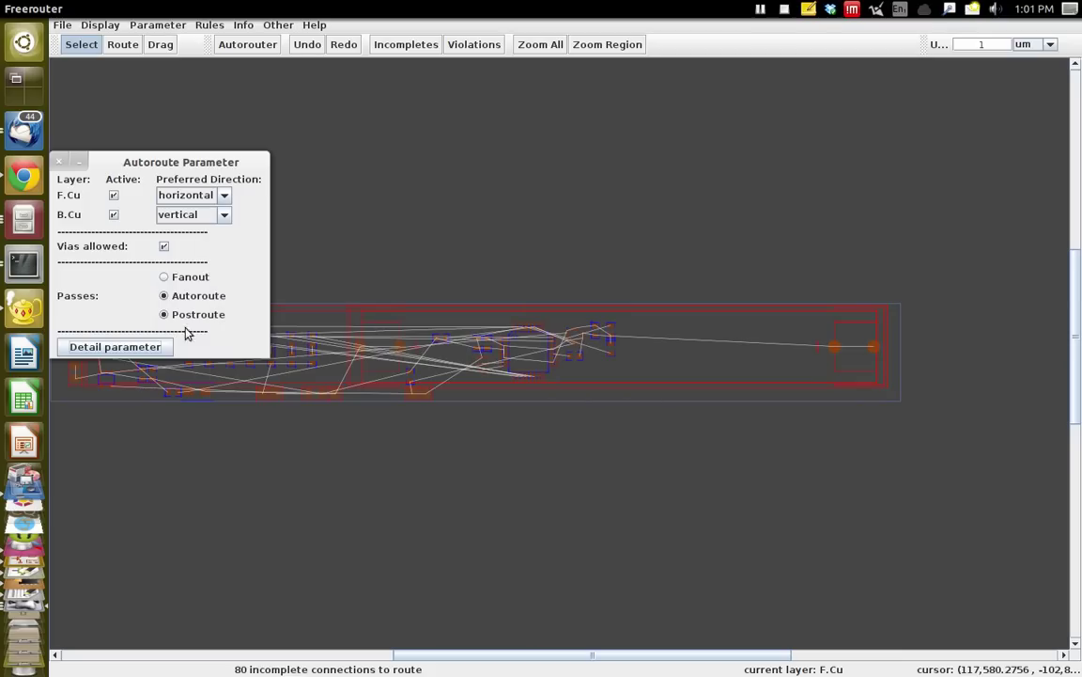
{"action": "left_click", "coordinate": [59, 162]}
Run the autorouter and its batch optimizer on the board, and exit the board layout without saving the design.
{"action": "left_click", "coordinate": [246, 45]}
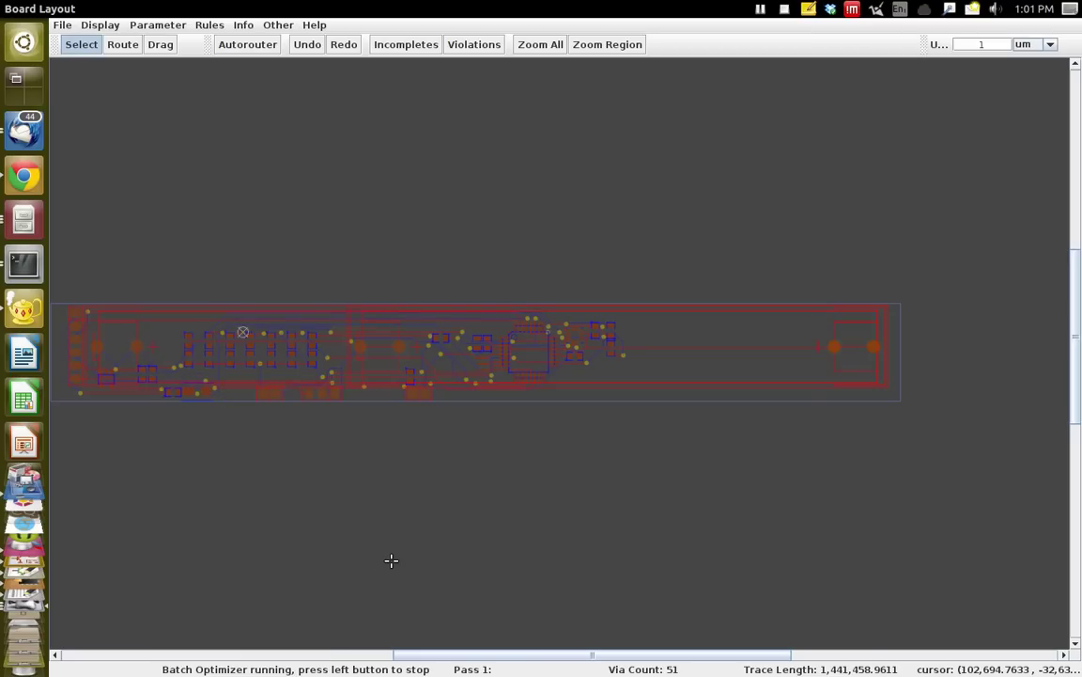
{"action": "left_click", "coordinate": [63, 28]}
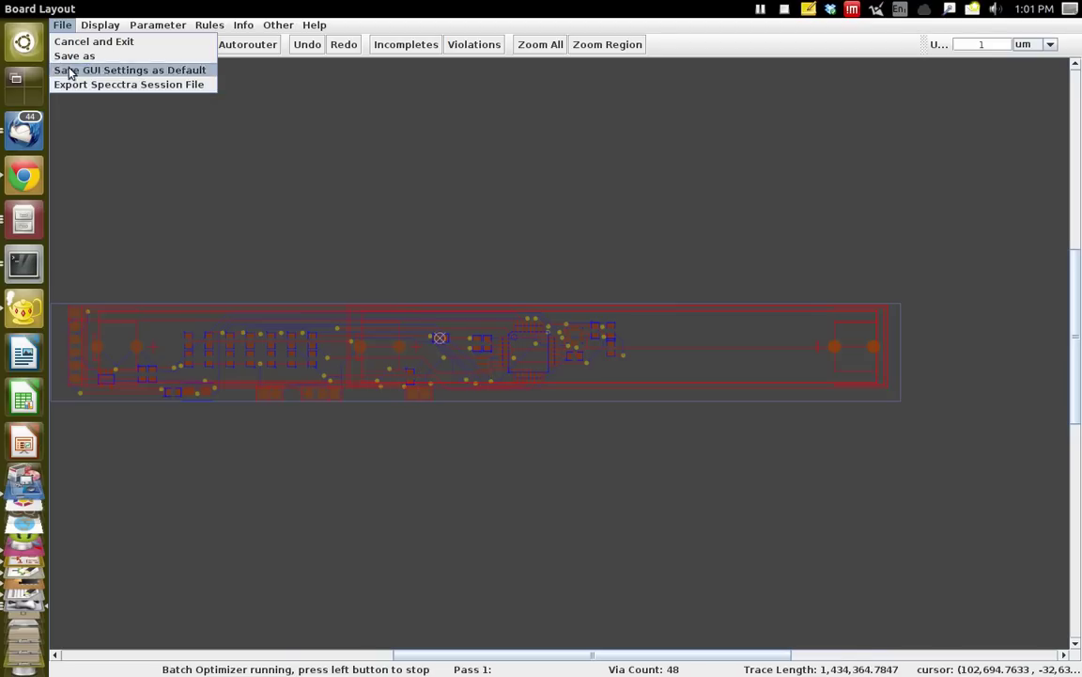
{"action": "left_click", "coordinate": [62, 28]}
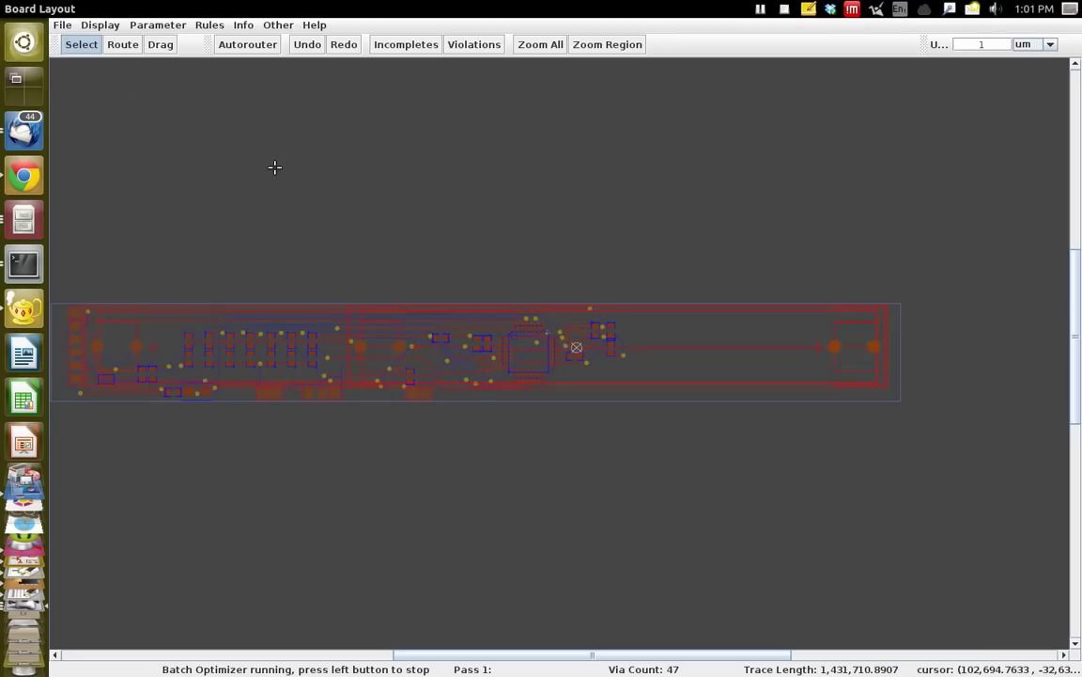
{"action": "mouse_move", "coordinate": [28, 10]}
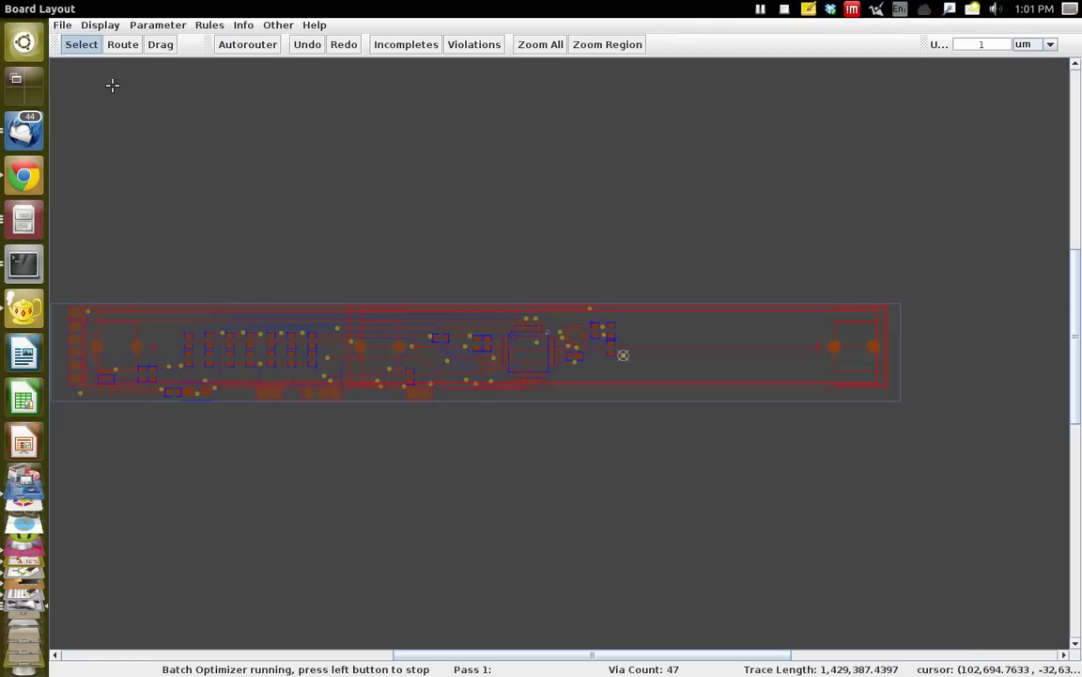
{"action": "left_click", "coordinate": [62, 26]}
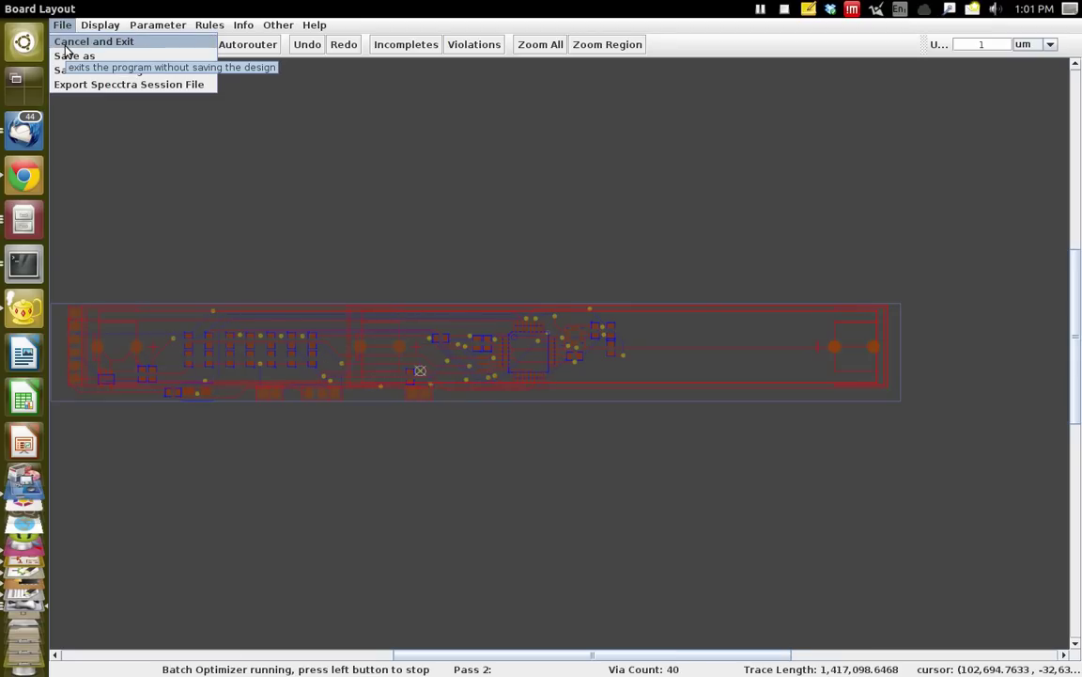
{"action": "left_click", "coordinate": [71, 43]}
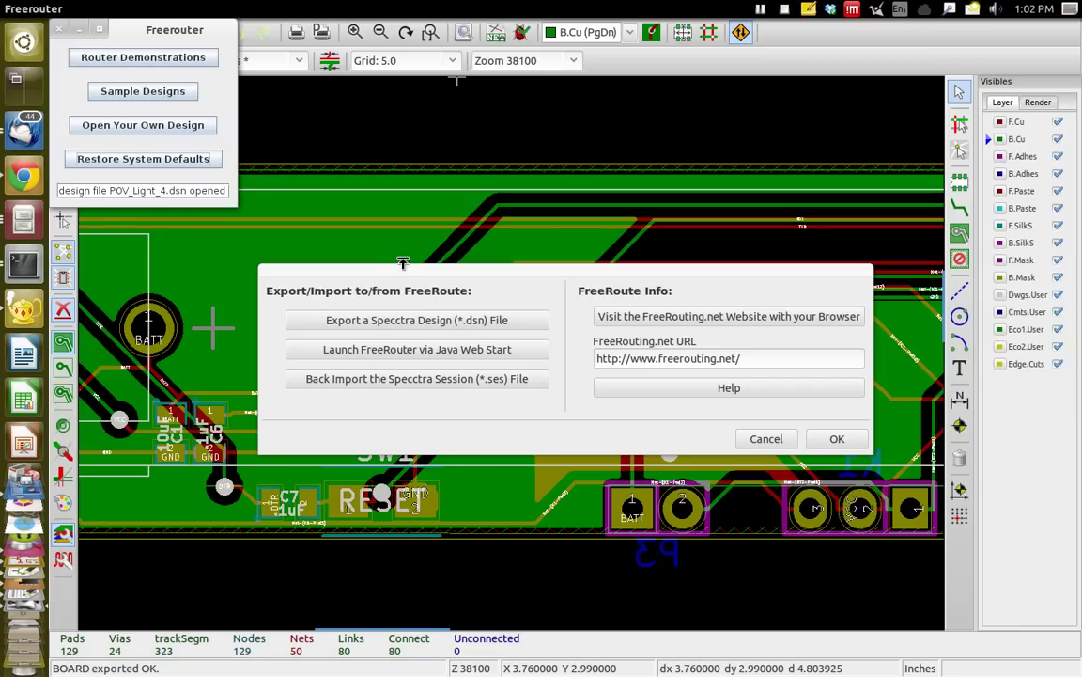
Review the Specctra session files available for back import, decline rebuilding the connectivity data, and close the FreeRoute options.
{"action": "left_click", "coordinate": [407, 380]}
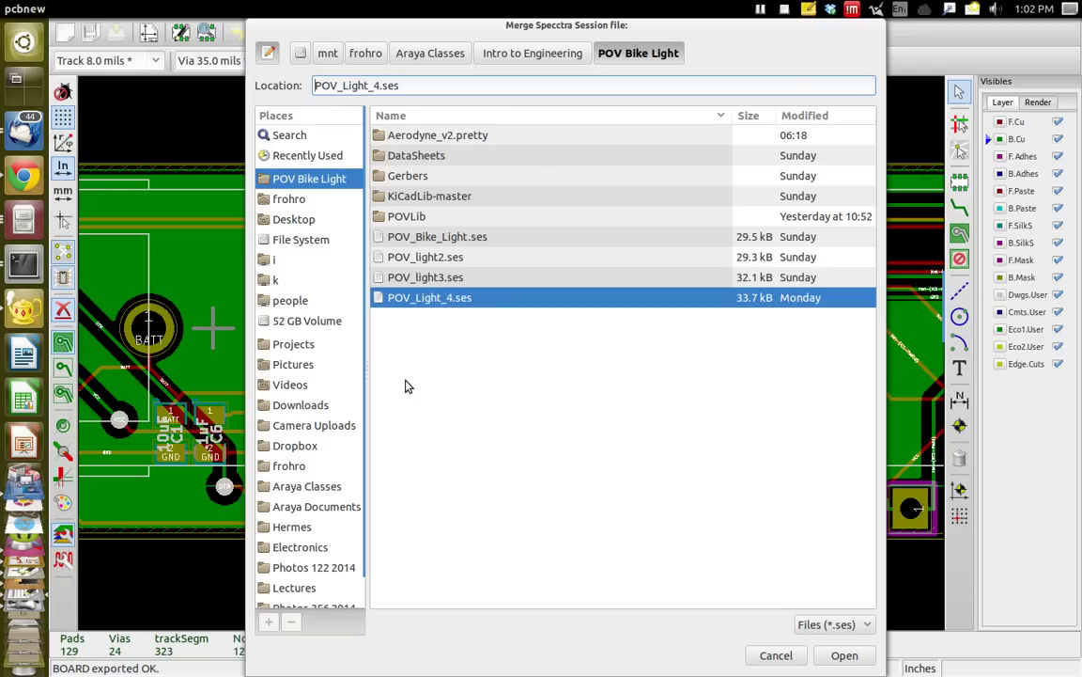
{"action": "left_click", "coordinate": [768, 658]}
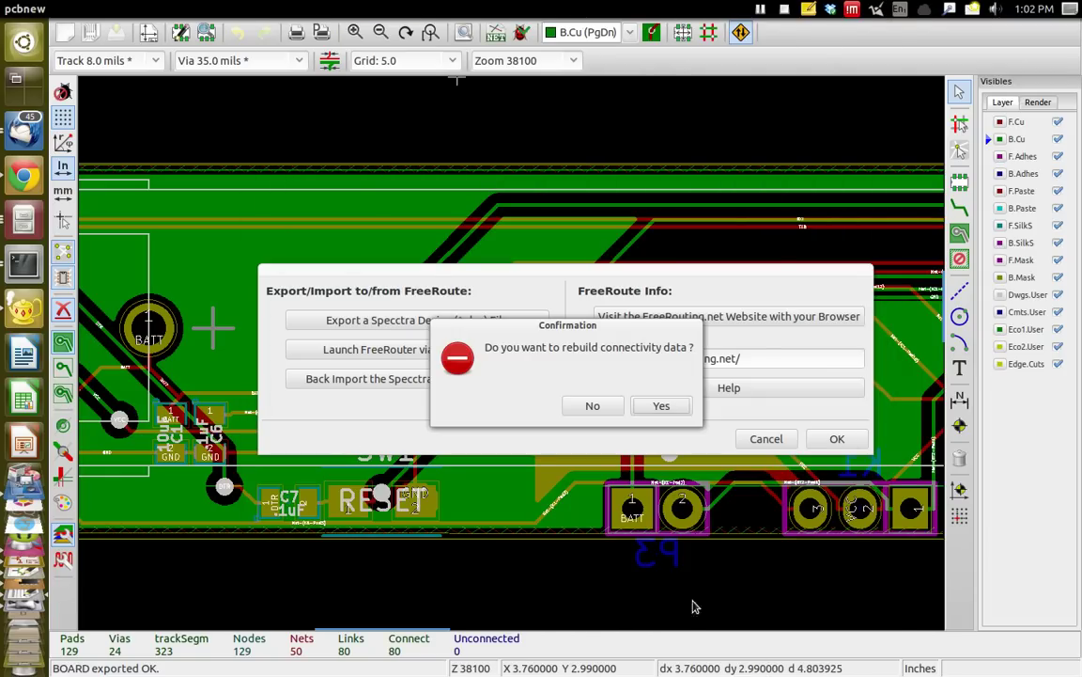
{"action": "left_click", "coordinate": [592, 406]}
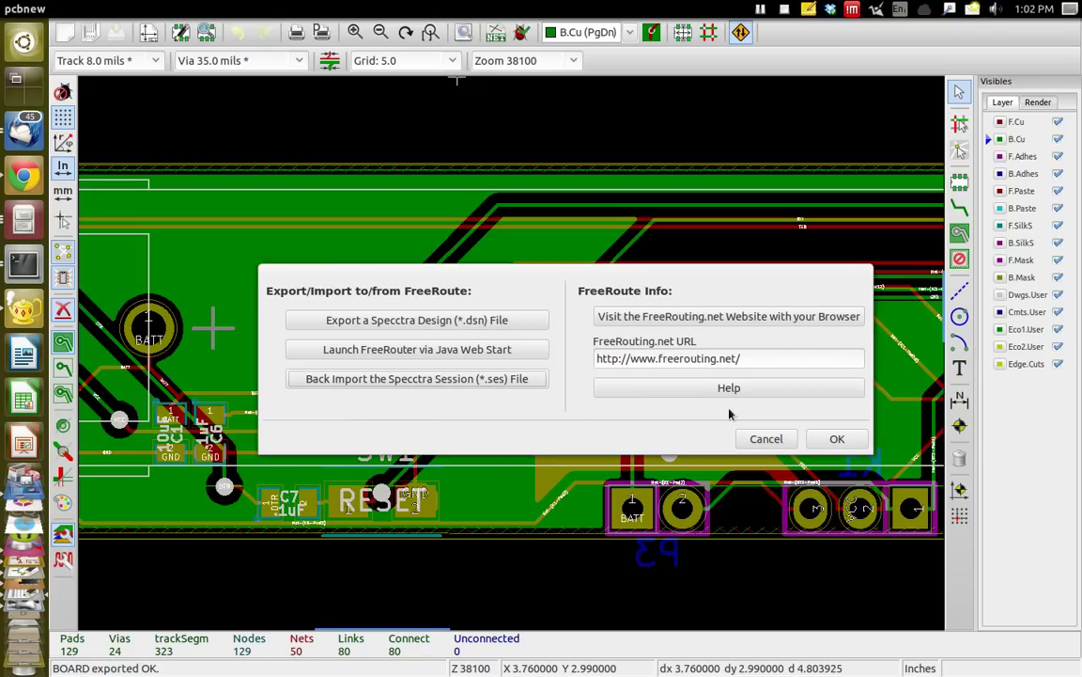
{"action": "left_click", "coordinate": [766, 438]}
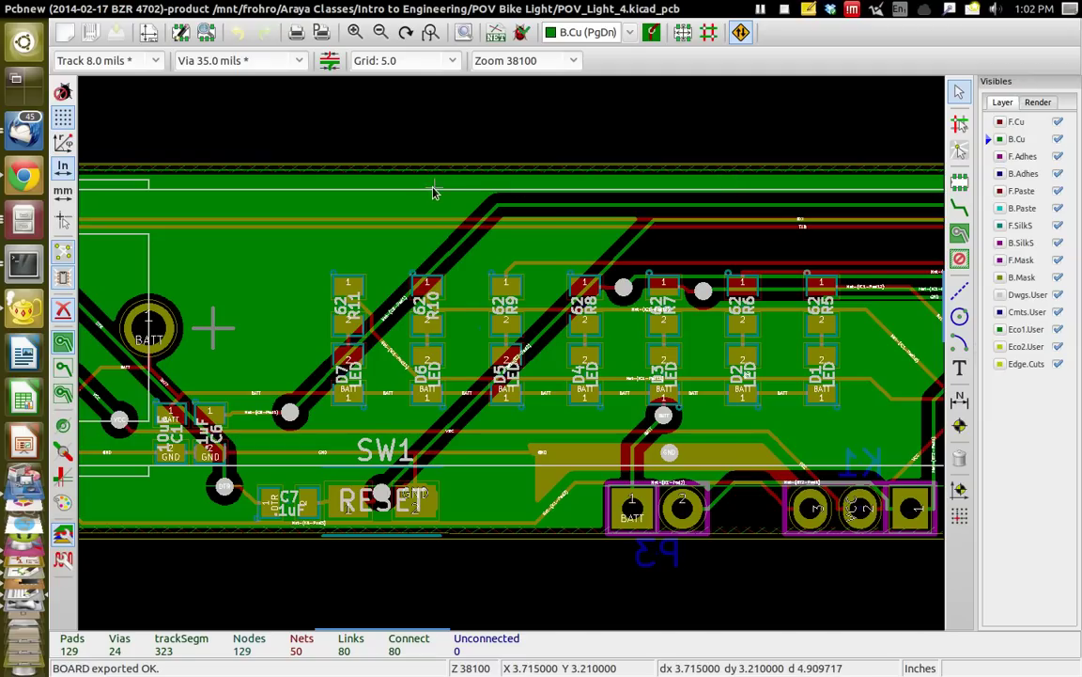
Draw a triangular copper zone for the GND net on B.Cu in the empty space above the board, and fill all zones.
{"action": "left_click", "coordinate": [959, 238]}
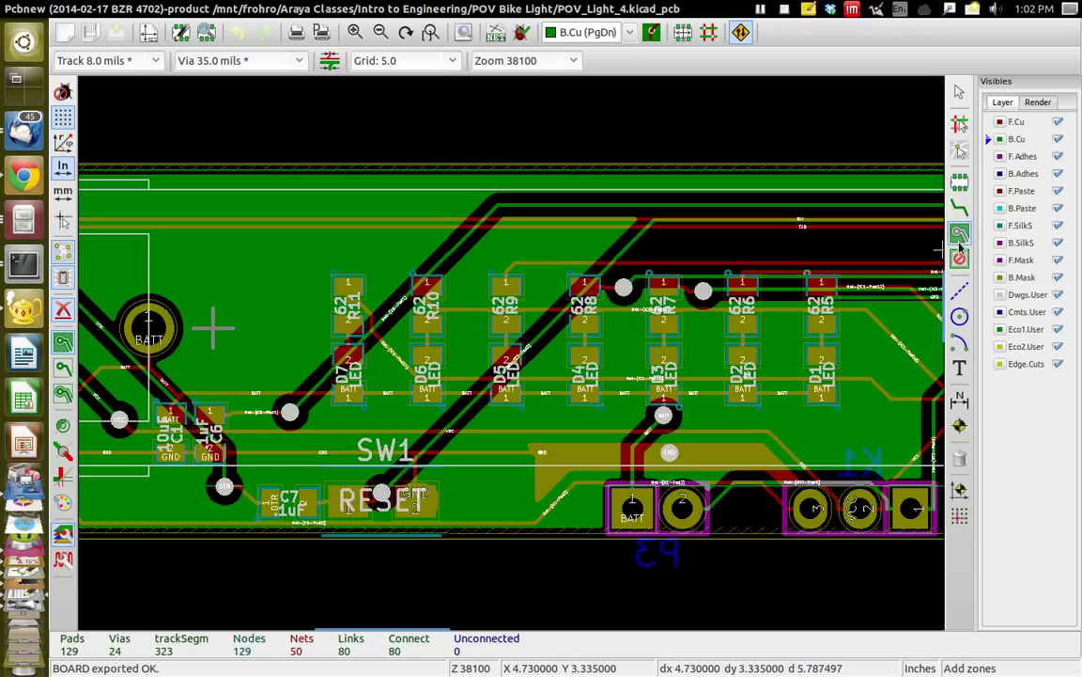
{"action": "left_click", "coordinate": [460, 149]}
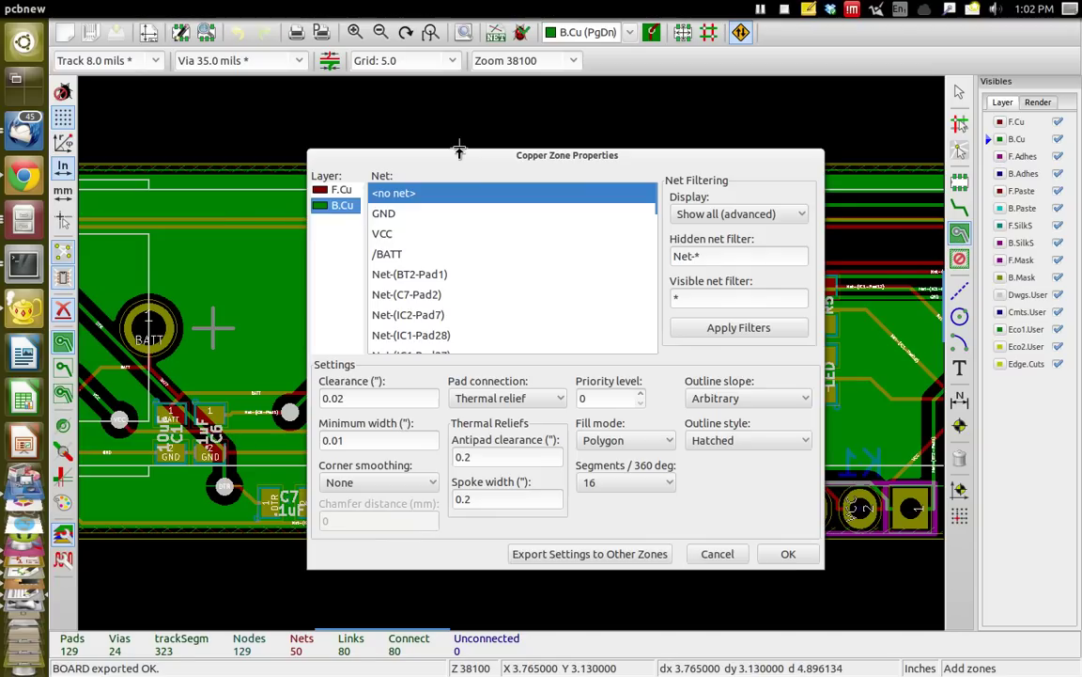
{"action": "left_click", "coordinate": [386, 215]}
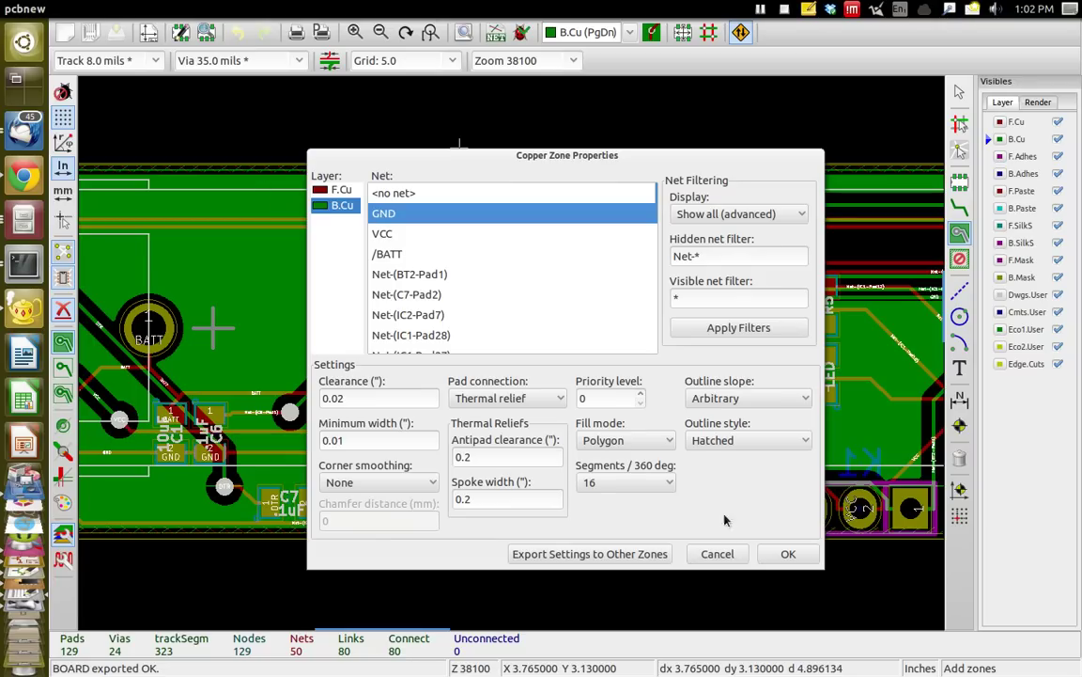
{"action": "left_click", "coordinate": [785, 554]}
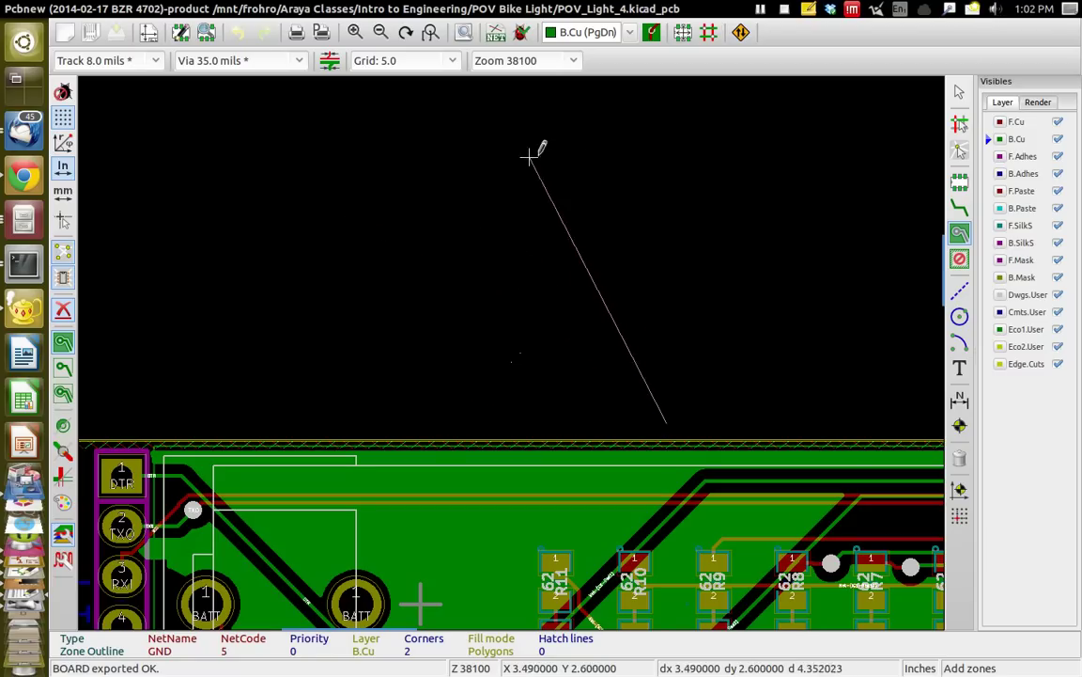
{"action": "left_click", "coordinate": [669, 153]}
{"action": "left_click", "coordinate": [839, 190]}
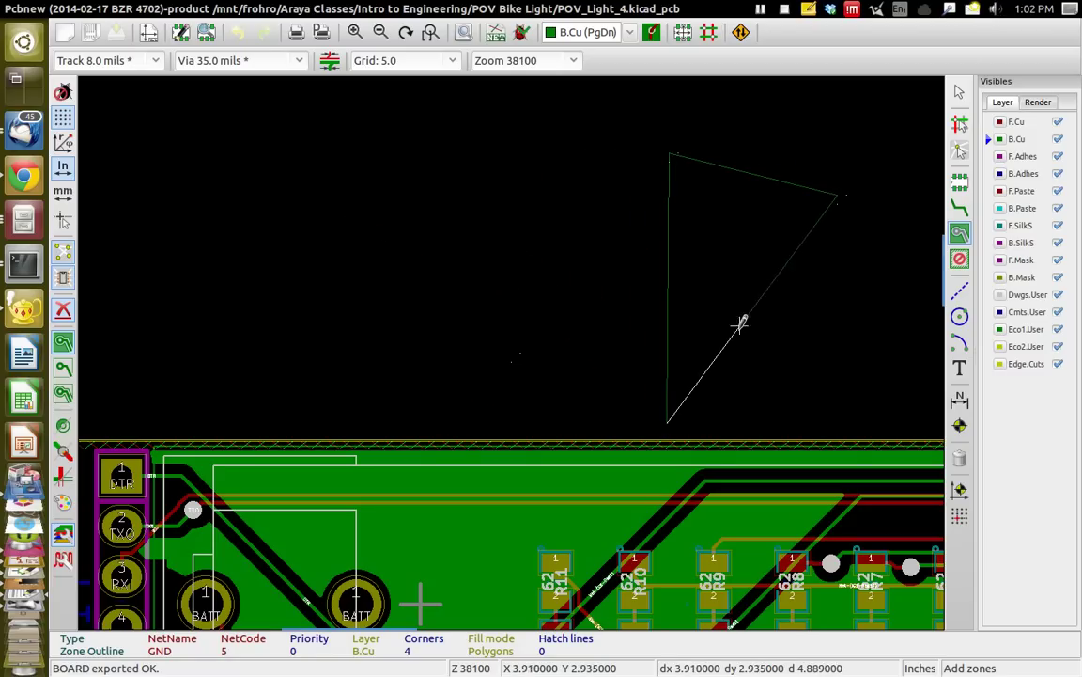
{"action": "double_click", "coordinate": [667, 420]}
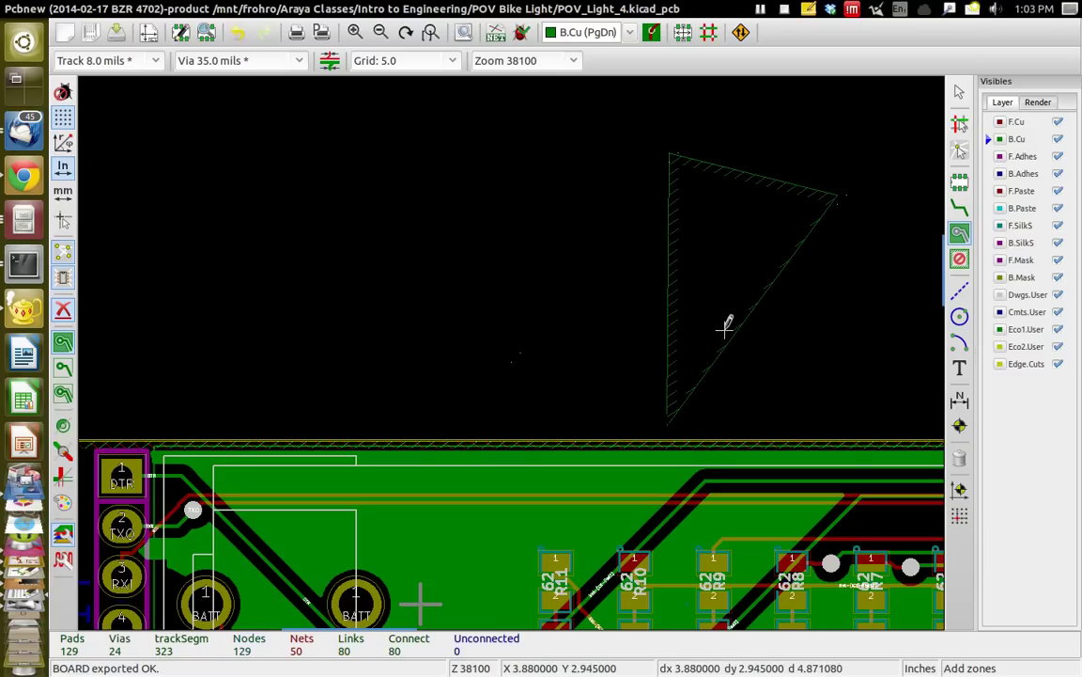
{"action": "right_click", "coordinate": [722, 294]}
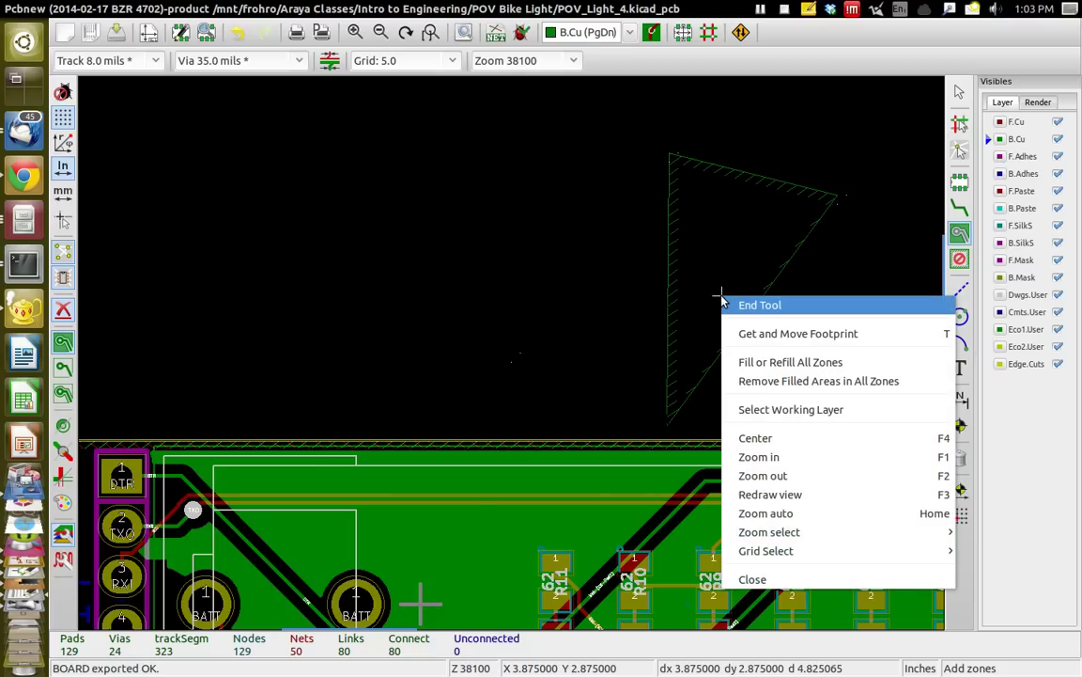
{"action": "left_click", "coordinate": [771, 363]}
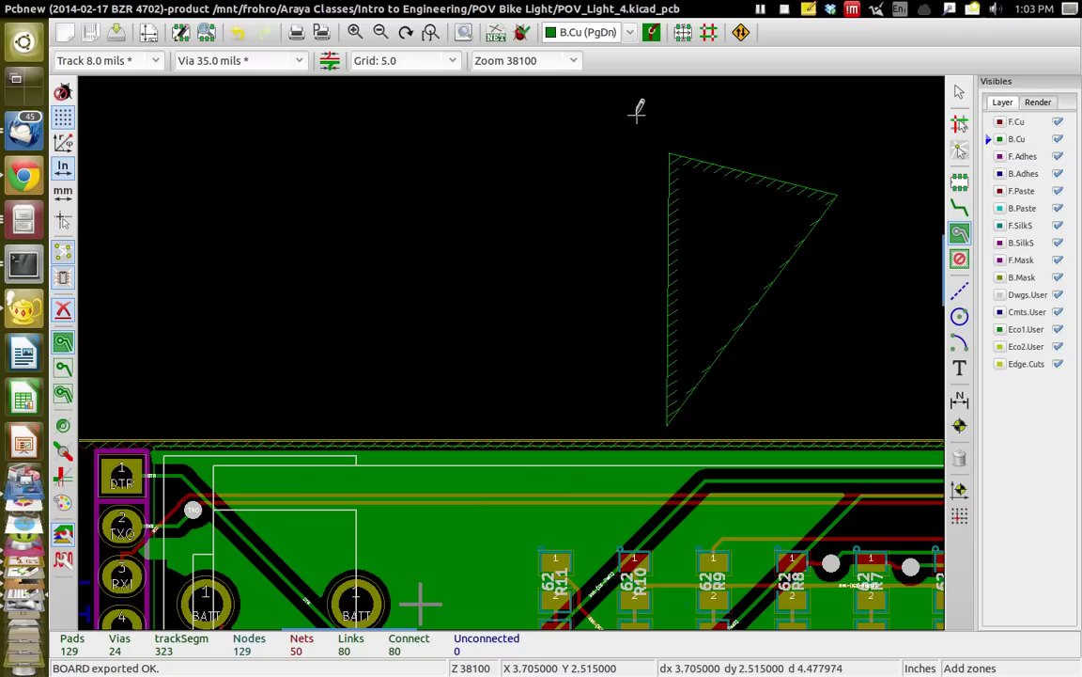
Block-select the triangular practice zone above the board and delete it.
{"action": "left_click_drag", "start_coordinate": [627, 107], "coordinate": [858, 428]}
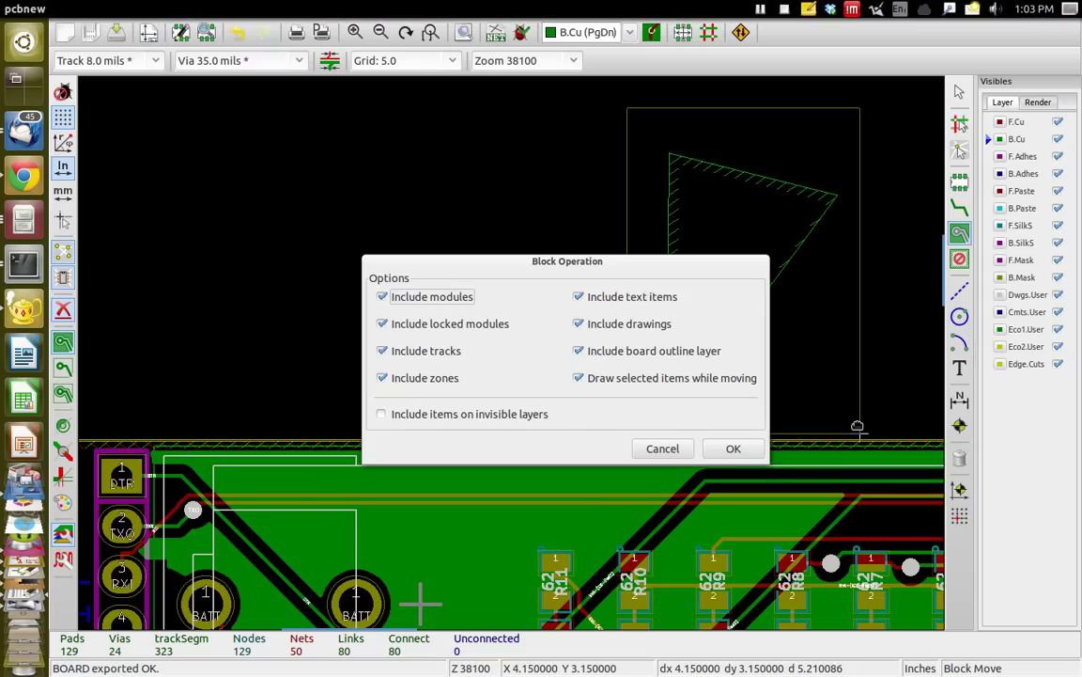
{"action": "key", "text": "Escape"}
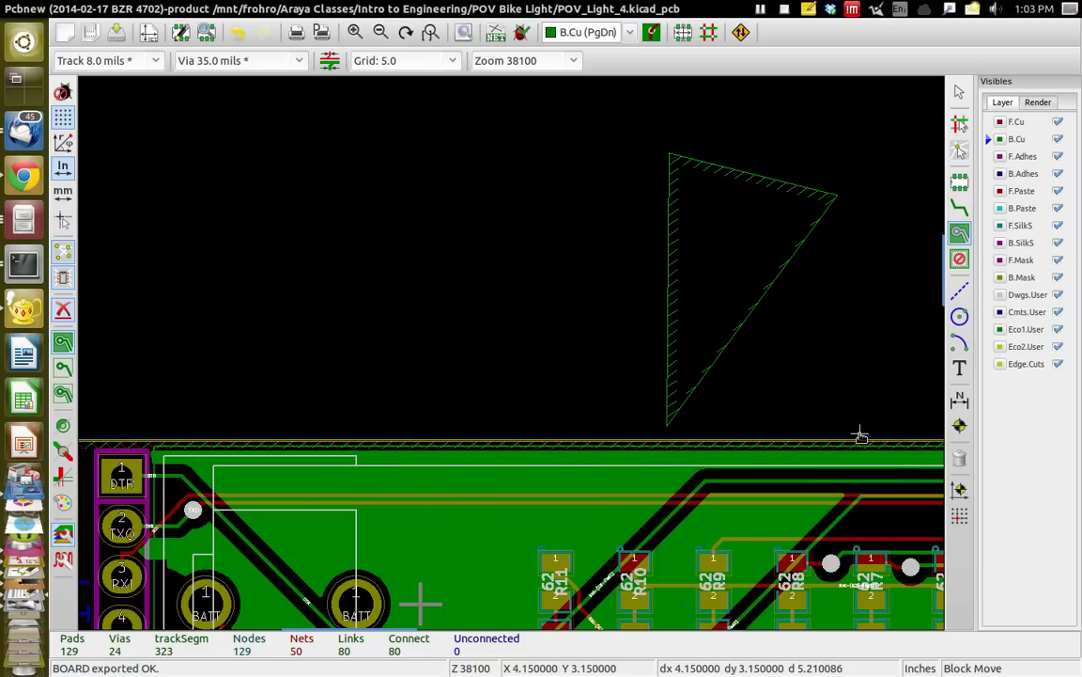
{"action": "right_click", "coordinate": [861, 435]}
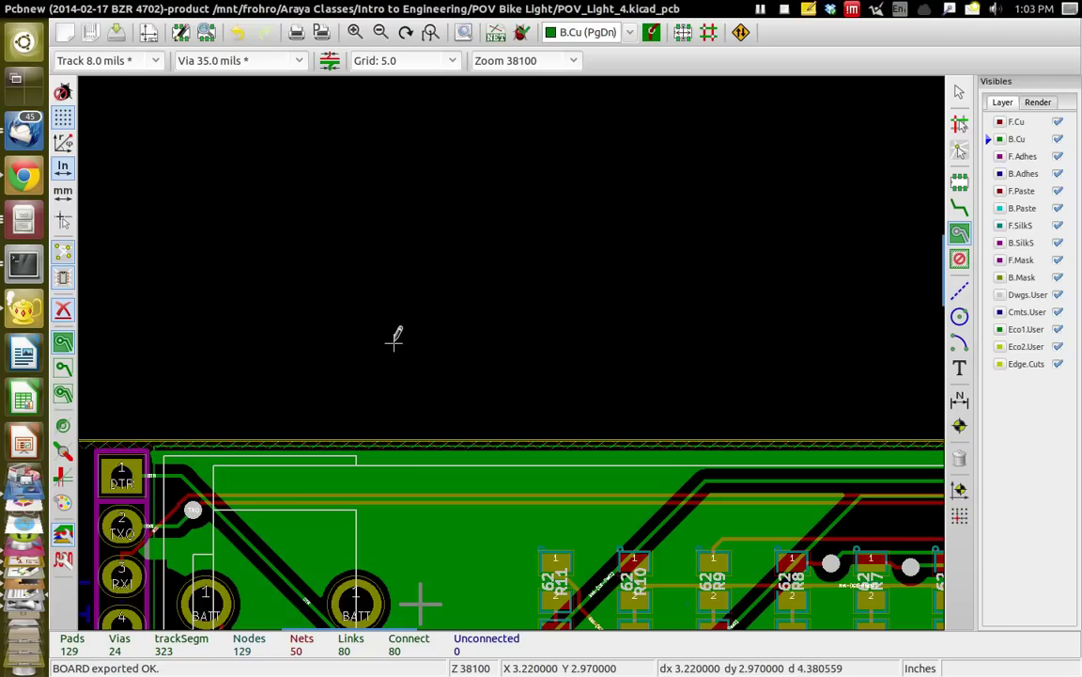
Review the Gerber plot settings, including the layer selection and drill file option, and close them without plotting.
{"action": "left_click", "coordinate": [58, 9]}
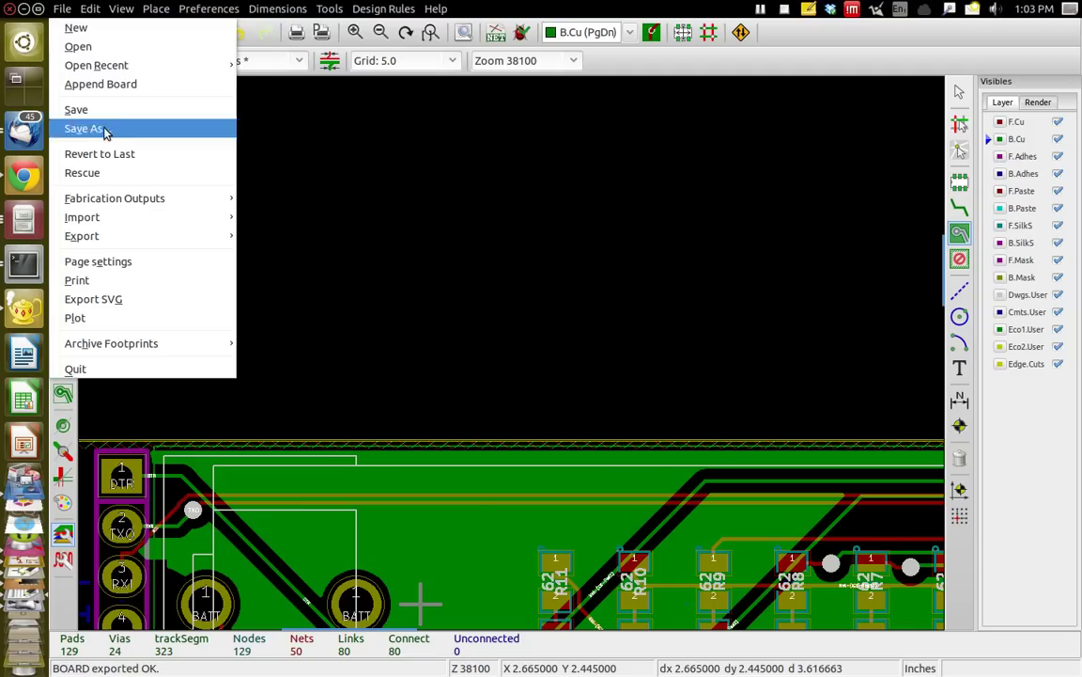
{"action": "left_click", "coordinate": [100, 317]}
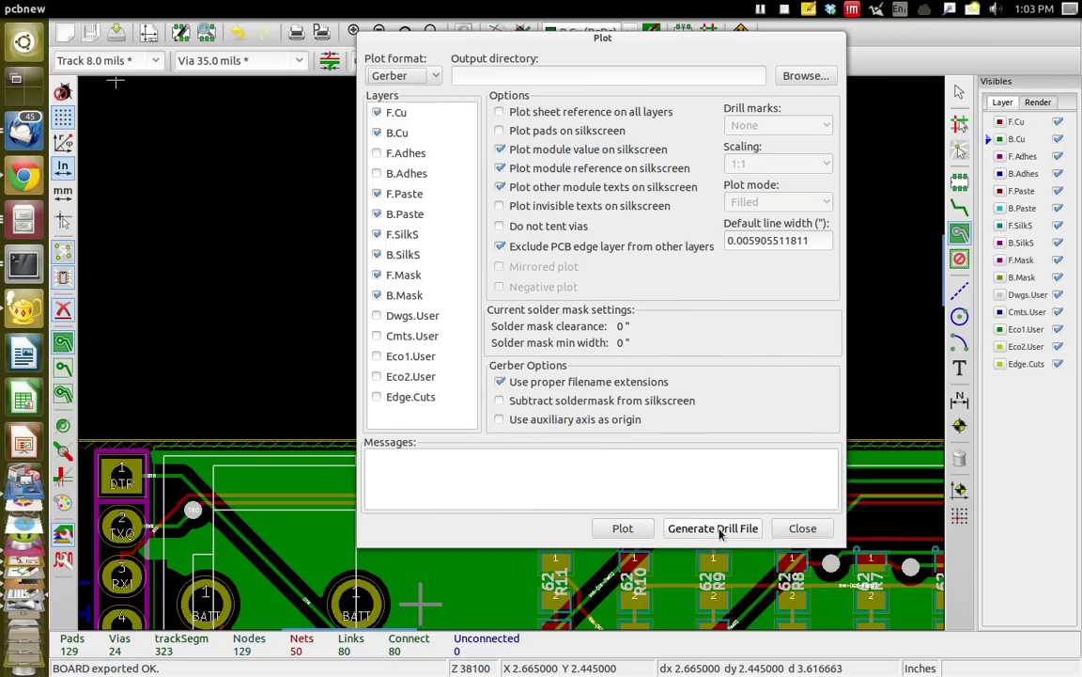
{"action": "left_click", "coordinate": [799, 528]}
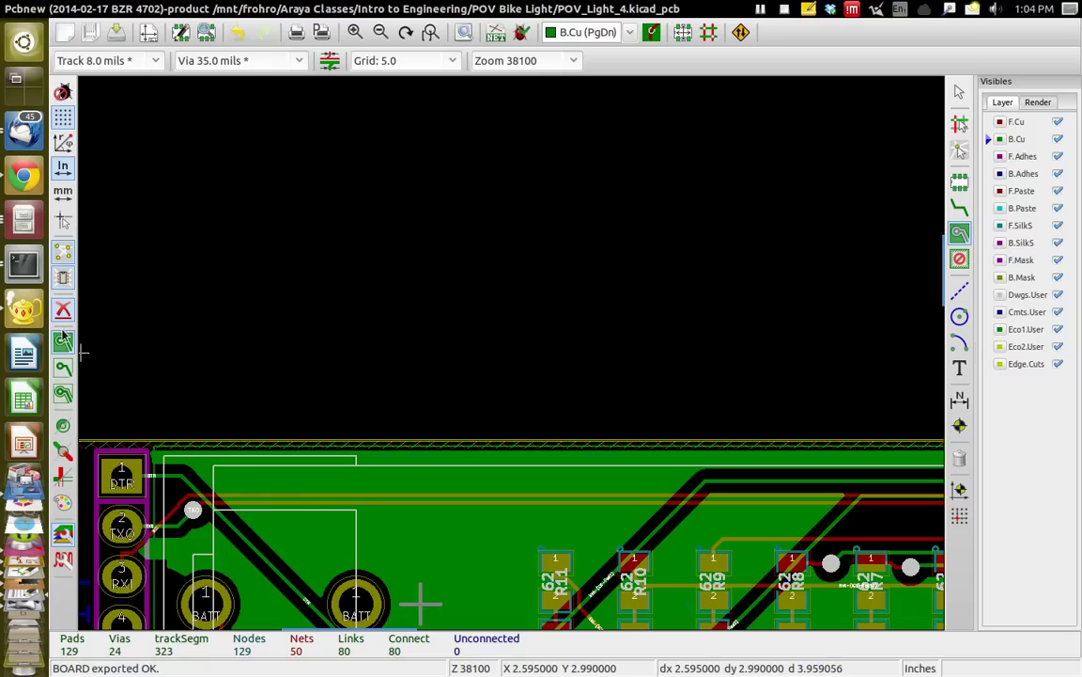
Switch to the Intro to CAD wiki page in Chrome and review its instructions for PCBNew design rules, FreeRouter and Gerber plotting.
{"action": "left_click", "coordinate": [16, 185]}
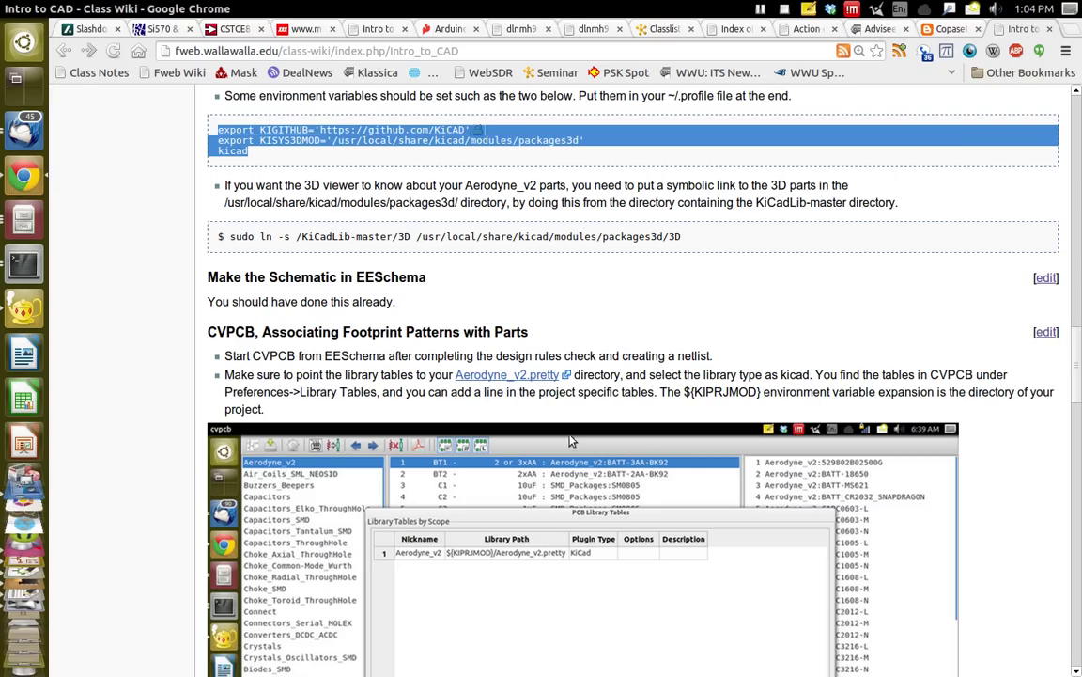
{"action": "scroll", "coordinate": [693, 466], "scroll_direction": "down", "scroll_amount": 8}
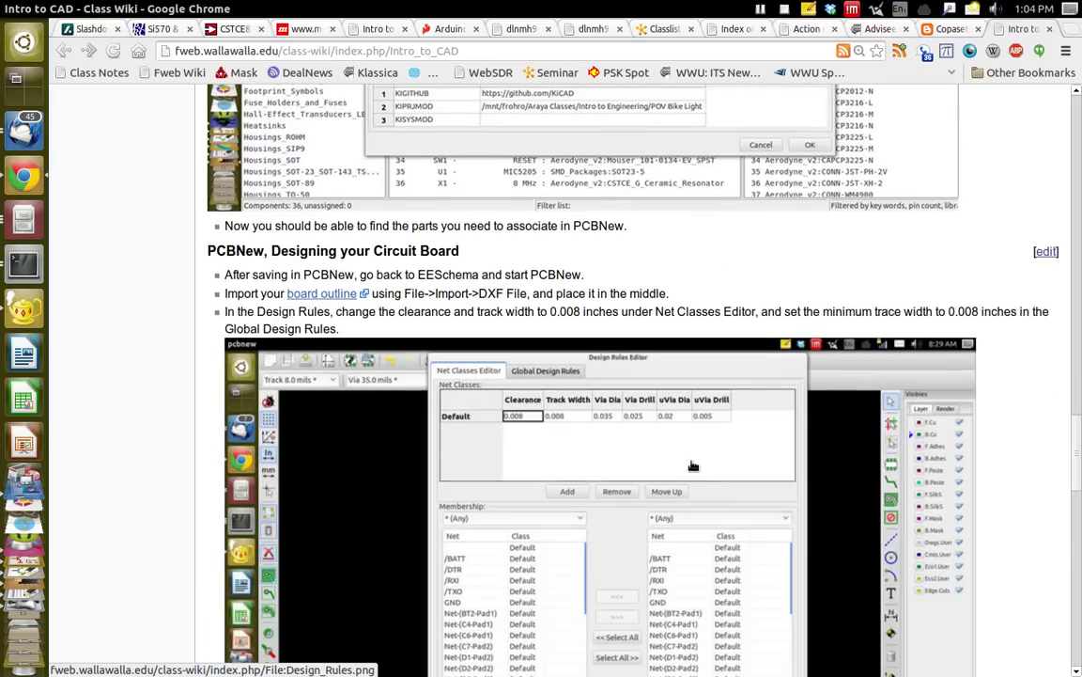
{"action": "scroll", "coordinate": [693, 466], "scroll_direction": "down", "scroll_amount": 2}
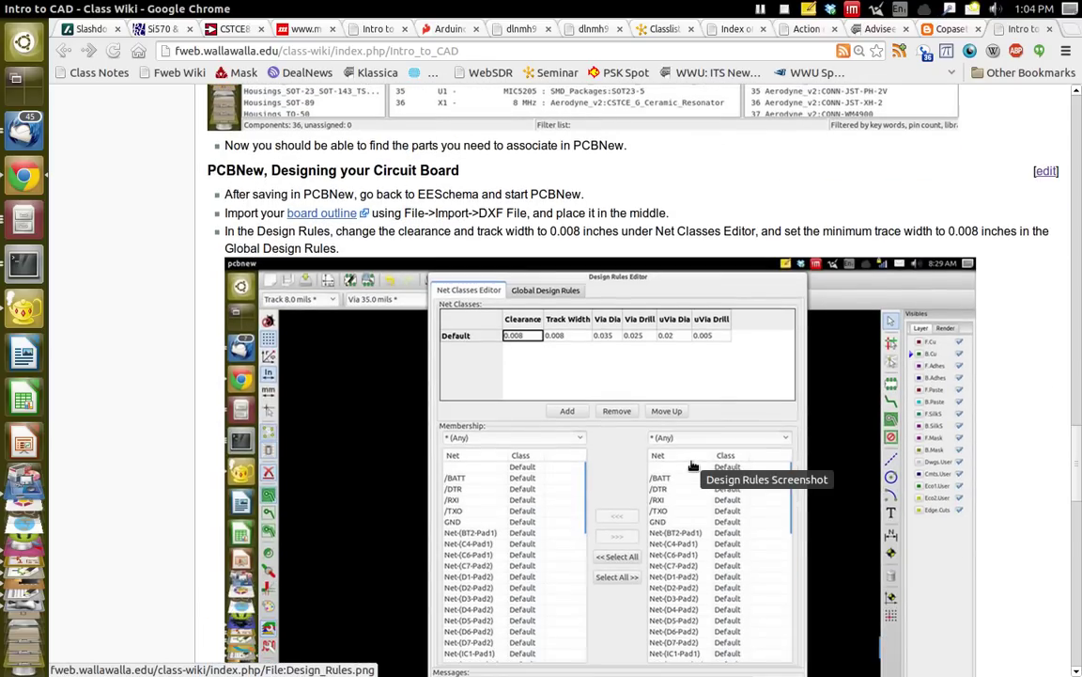
{"action": "scroll", "coordinate": [692, 466], "scroll_direction": "down", "scroll_amount": 10}
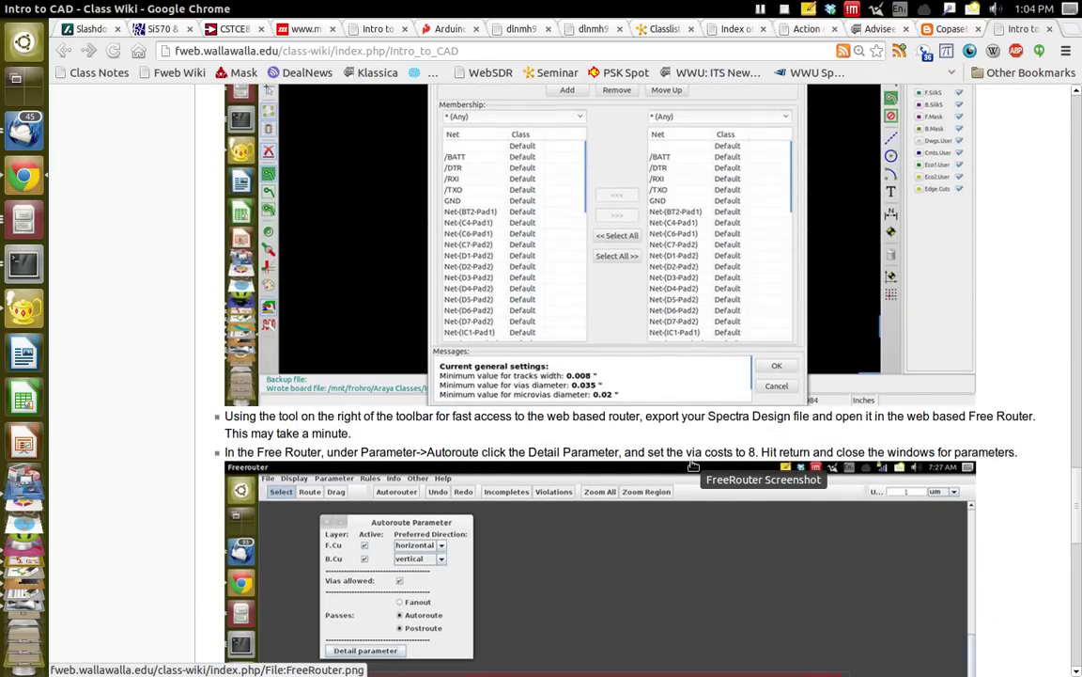
{"action": "scroll", "coordinate": [693, 466], "scroll_direction": "down", "scroll_amount": 15}
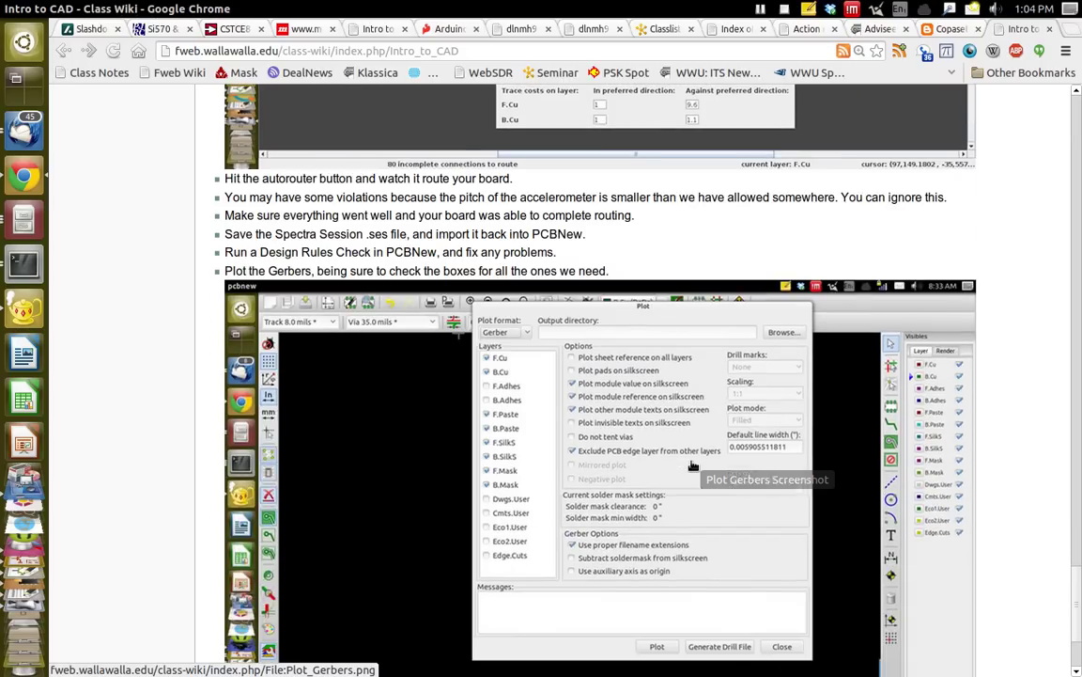
{"action": "scroll", "coordinate": [692, 466], "scroll_direction": "down", "scroll_amount": 5}
{"action": "scroll", "coordinate": [692, 466], "scroll_direction": "up", "scroll_amount": 20}
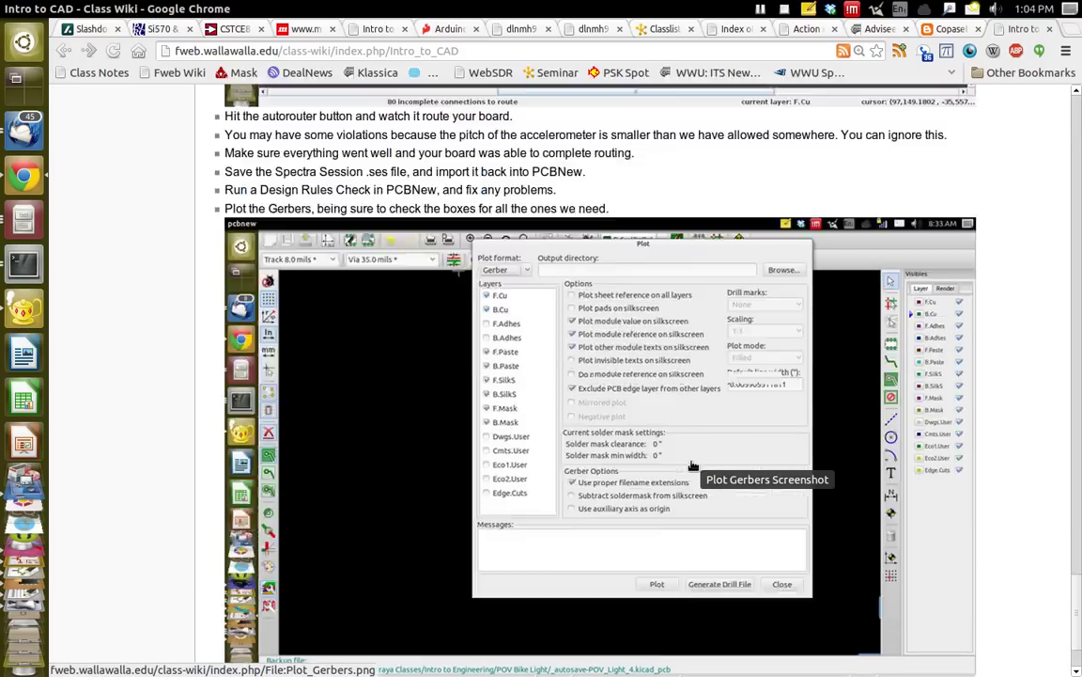
{"action": "scroll", "coordinate": [693, 466], "scroll_direction": "up", "scroll_amount": 1}
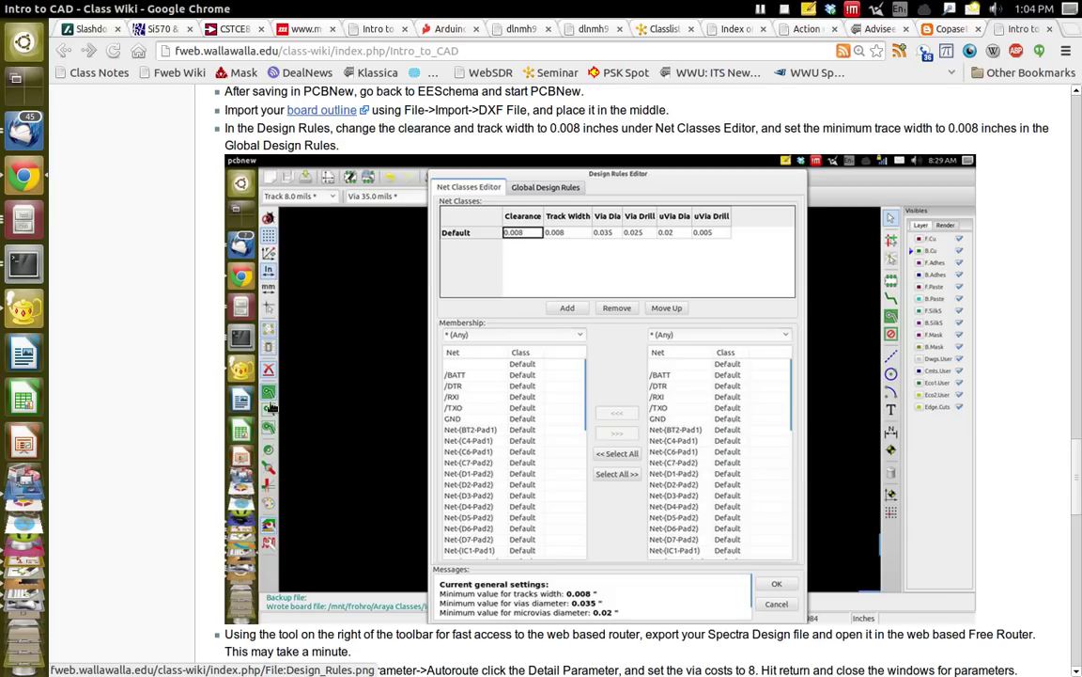
{"action": "key", "text": "alt+Tab"}
{"action": "key", "text": "alt+Tab"}
{"action": "key", "text": "alt+Tab"}
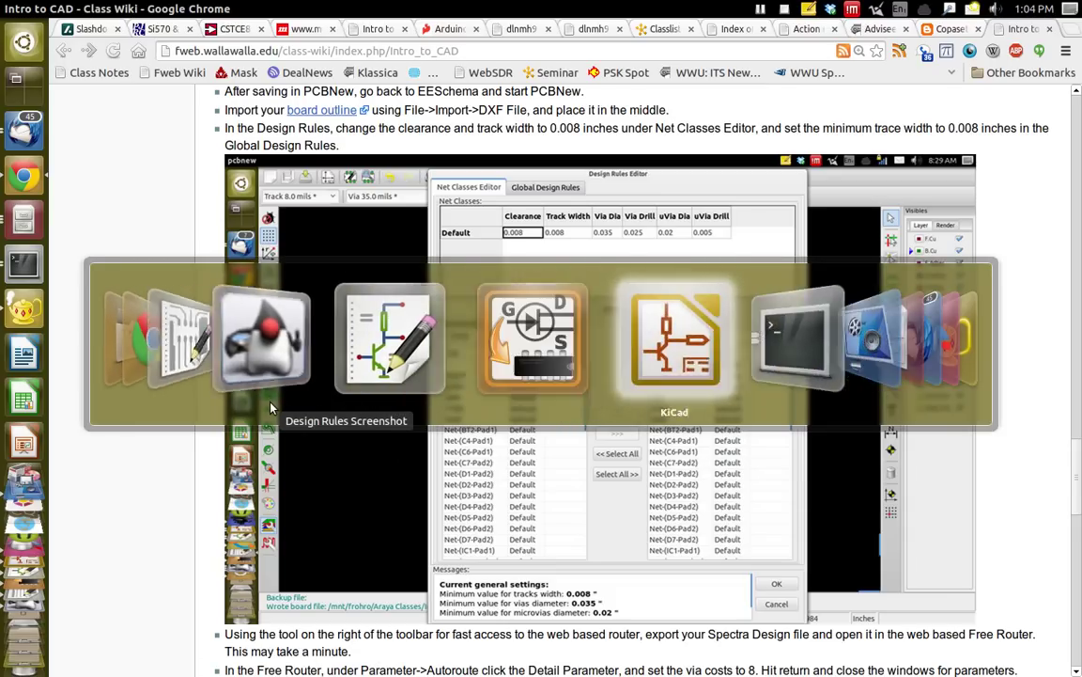
{"action": "key", "text": "alt+Tab"}
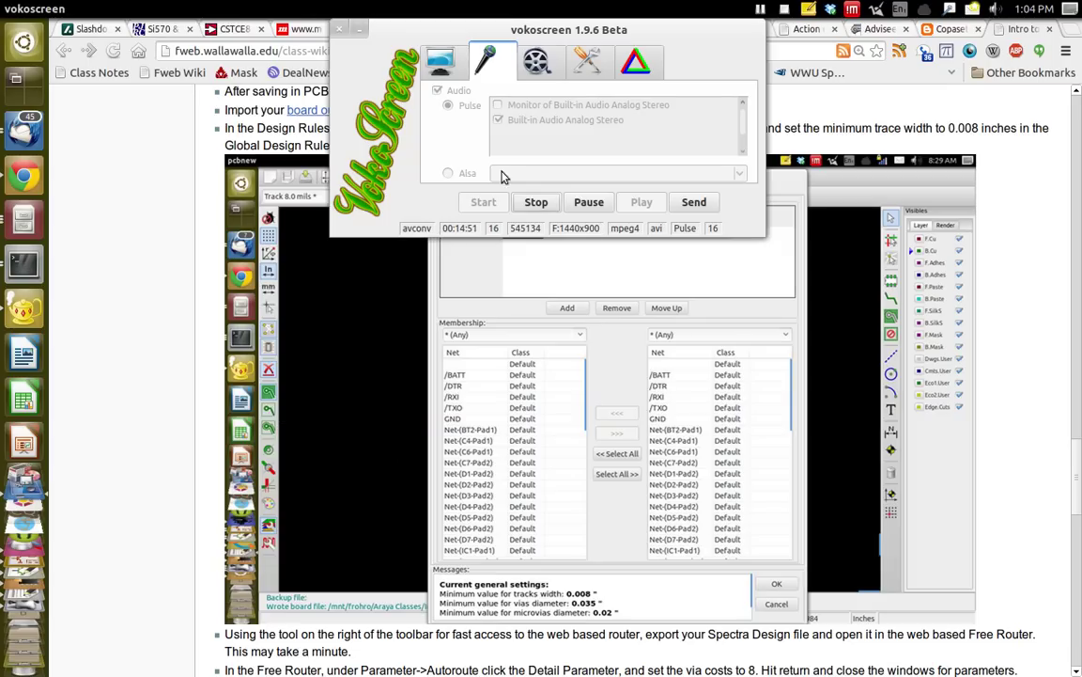